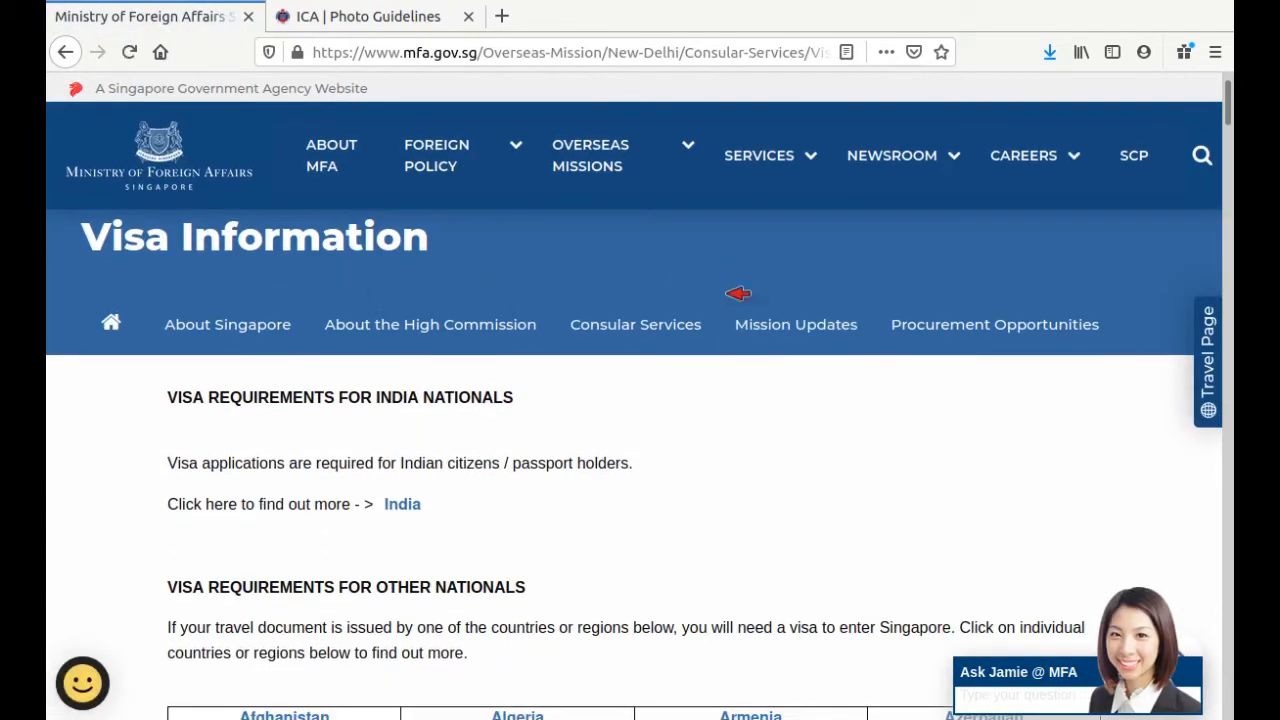
Step: Scroll through the form and briefly highlight the SUBMISSION OF DOCUMENTS heading
scroll(737, 291, "down", 2)
scroll(735, 295, "down", 2)
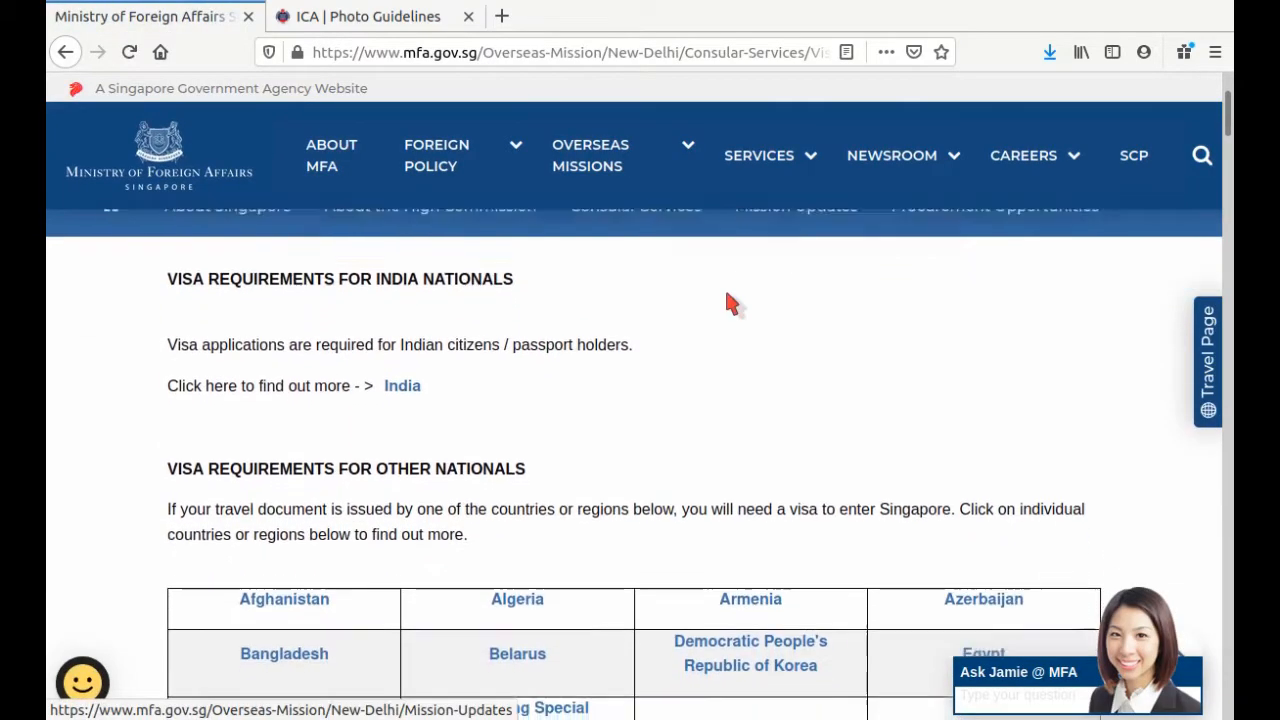
scroll(729, 300, "down", 2)
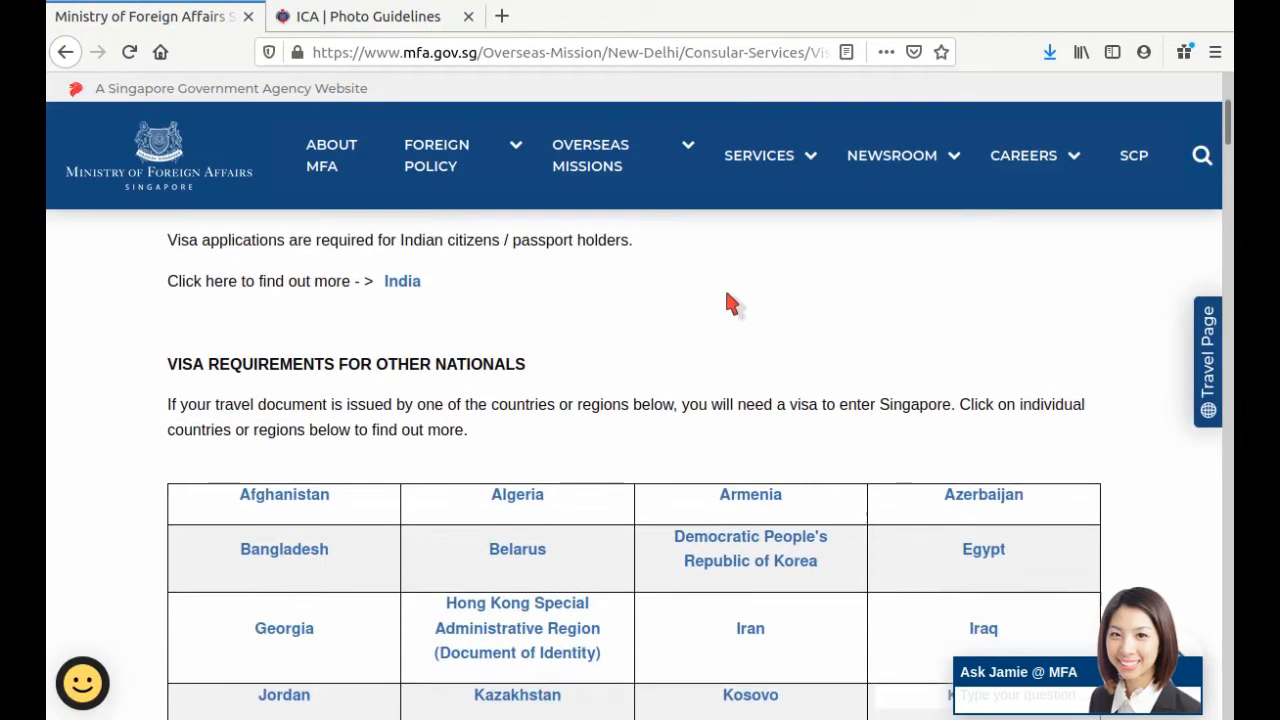
scroll(729, 300, "up", 2)
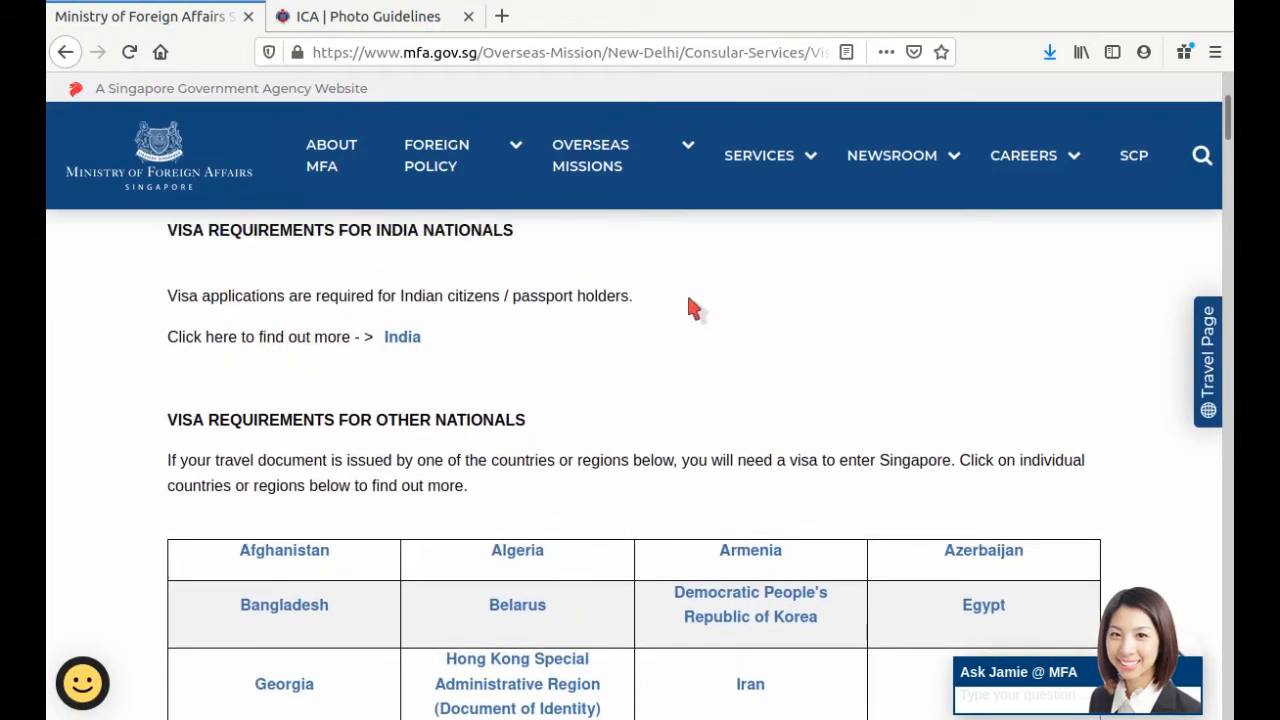
scroll(690, 307, "down", 7)
scroll(514, 309, "up", 2)
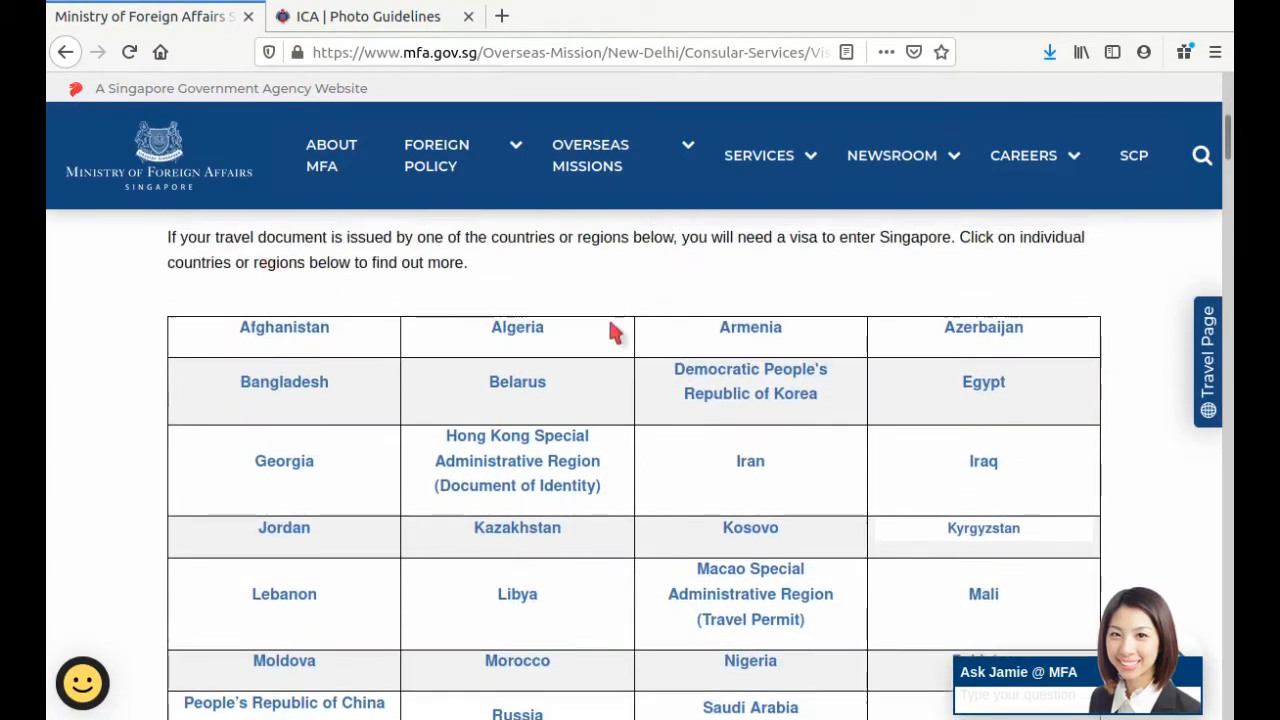
scroll(654, 338, "down", 6)
scroll(660, 341, "down", 9)
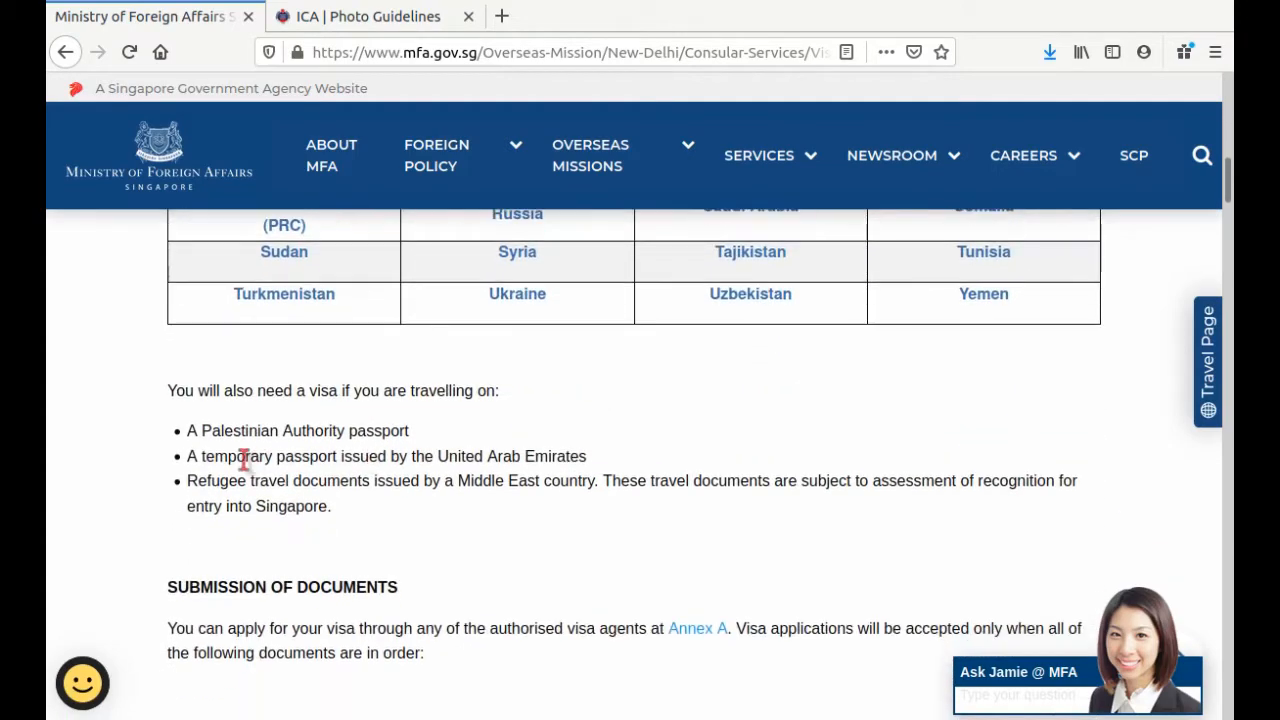
scroll(612, 430, "down", 1)
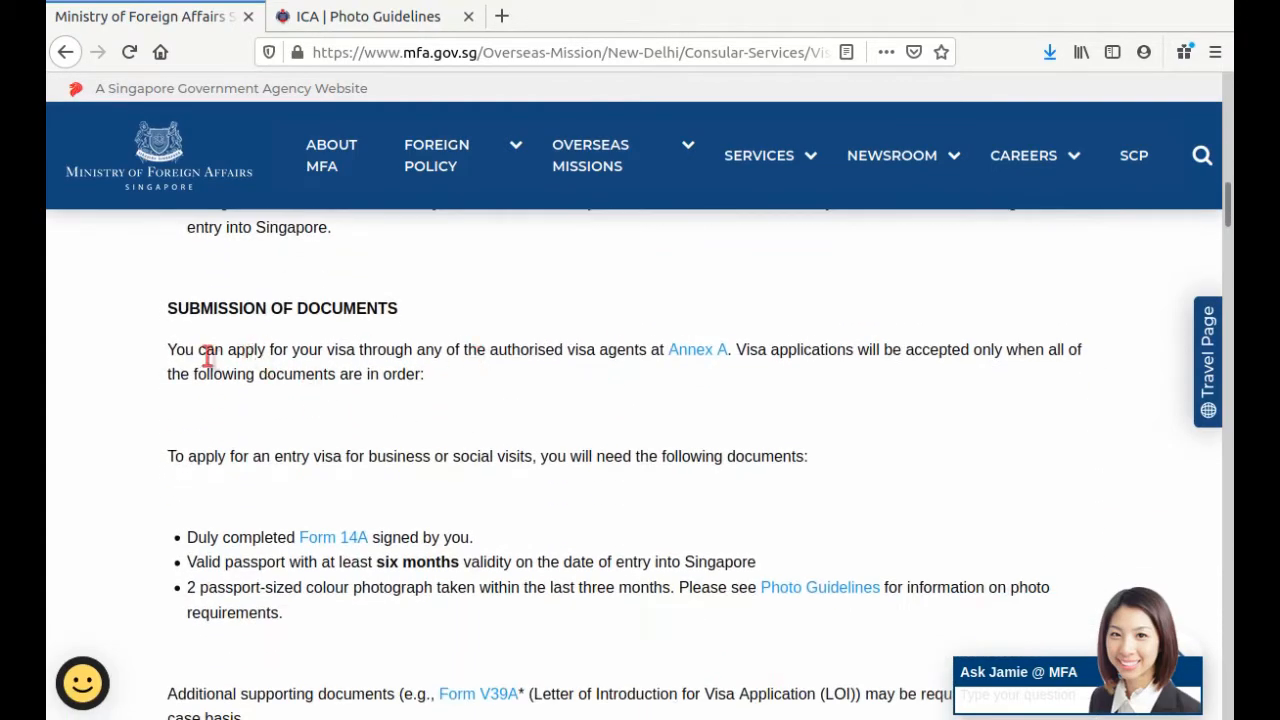
scroll(560, 295, "down", 1)
scroll(563, 298, "down", 1)
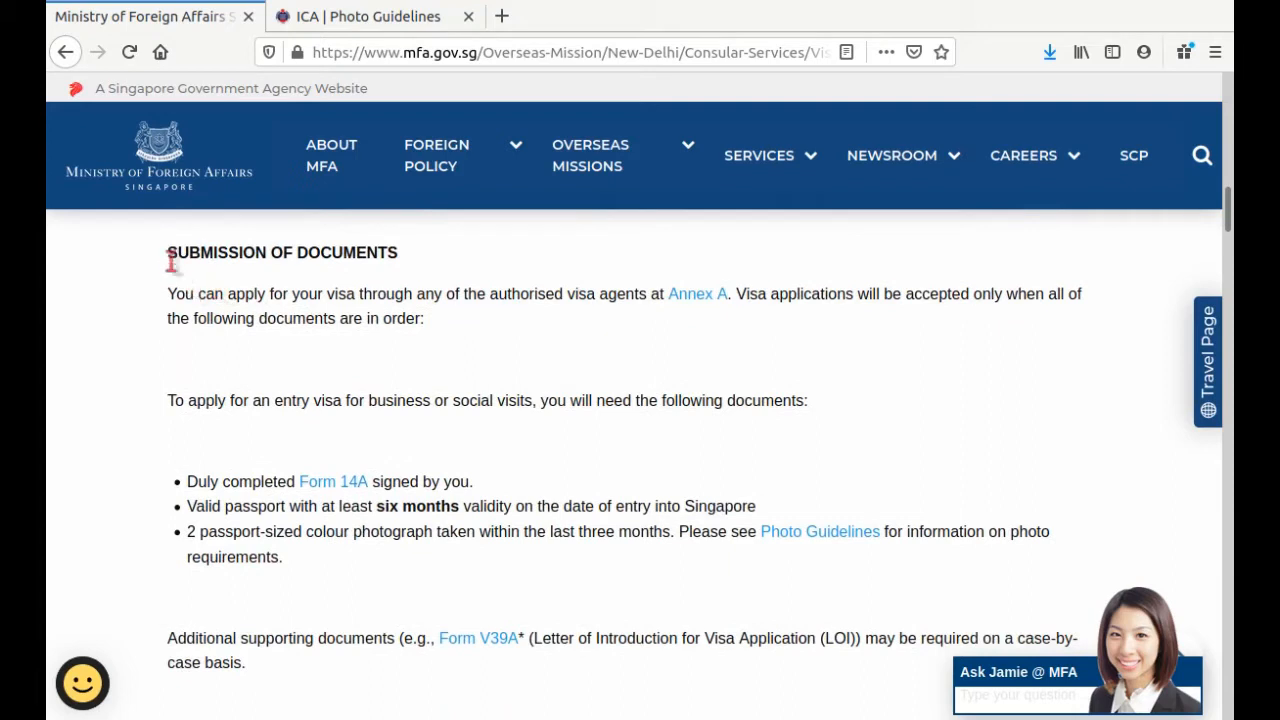
left_click_drag(167, 256, 449, 271)
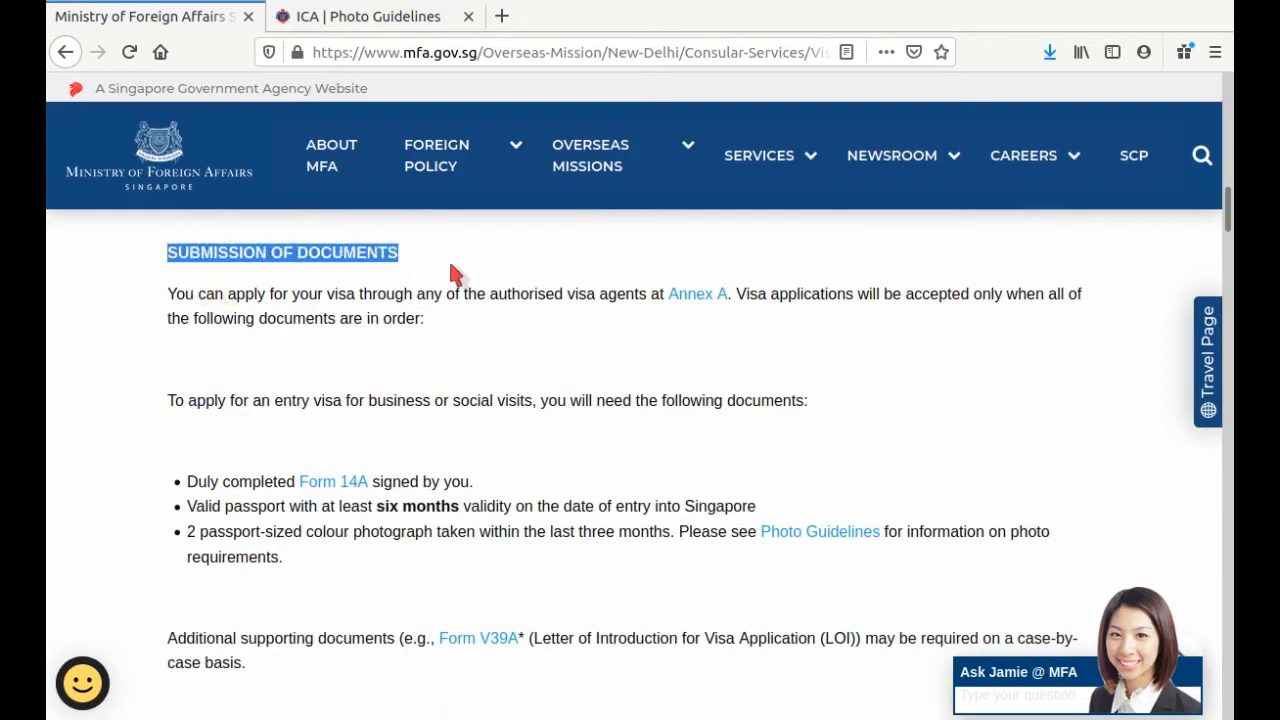
left_click(432, 273)
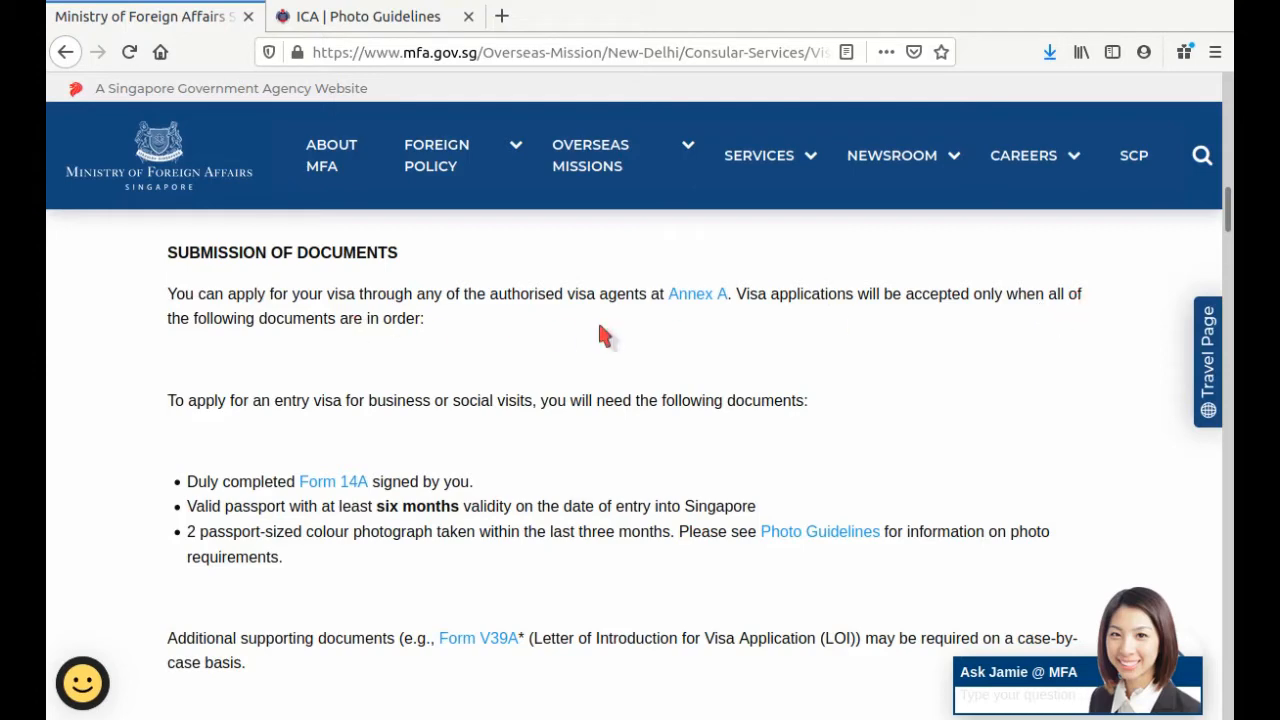
Step: Briefly highlight the VISA PROCESSING TIME heading, then scroll down to the applicant details
scroll(540, 370, "down", 2)
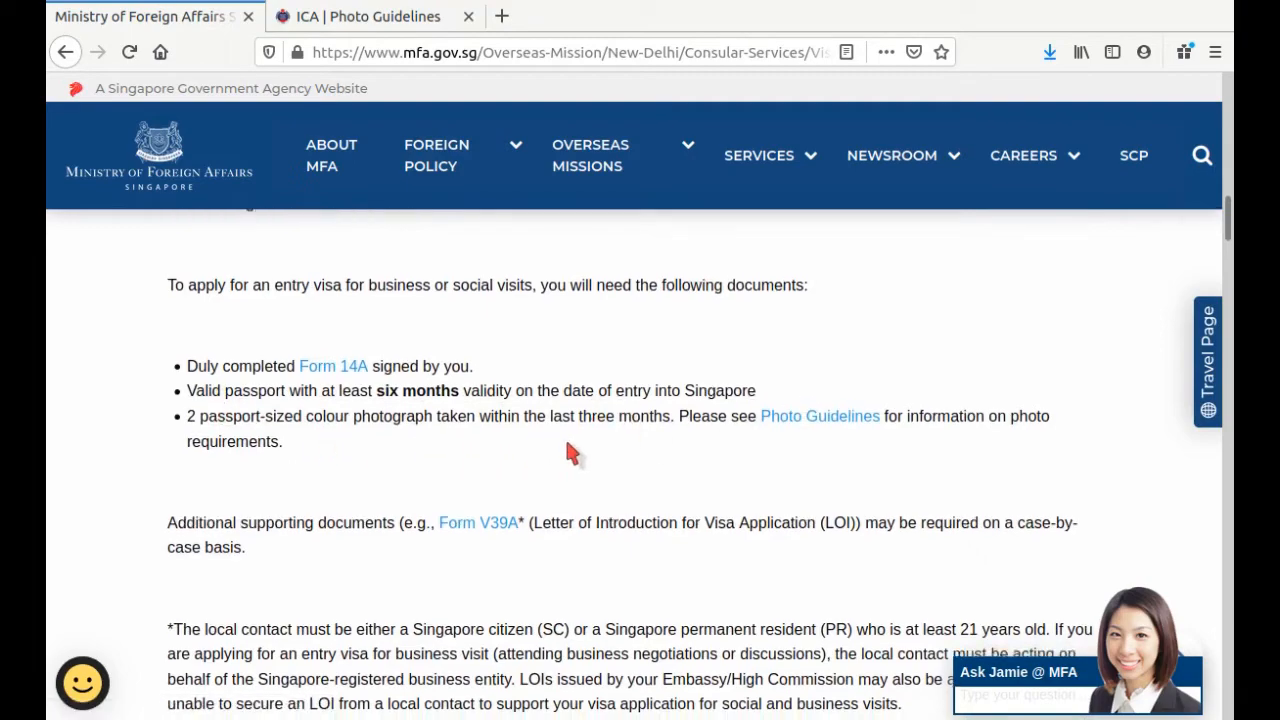
scroll(566, 447, "down", 1)
scroll(566, 442, "up", 2)
scroll(568, 443, "down", 6)
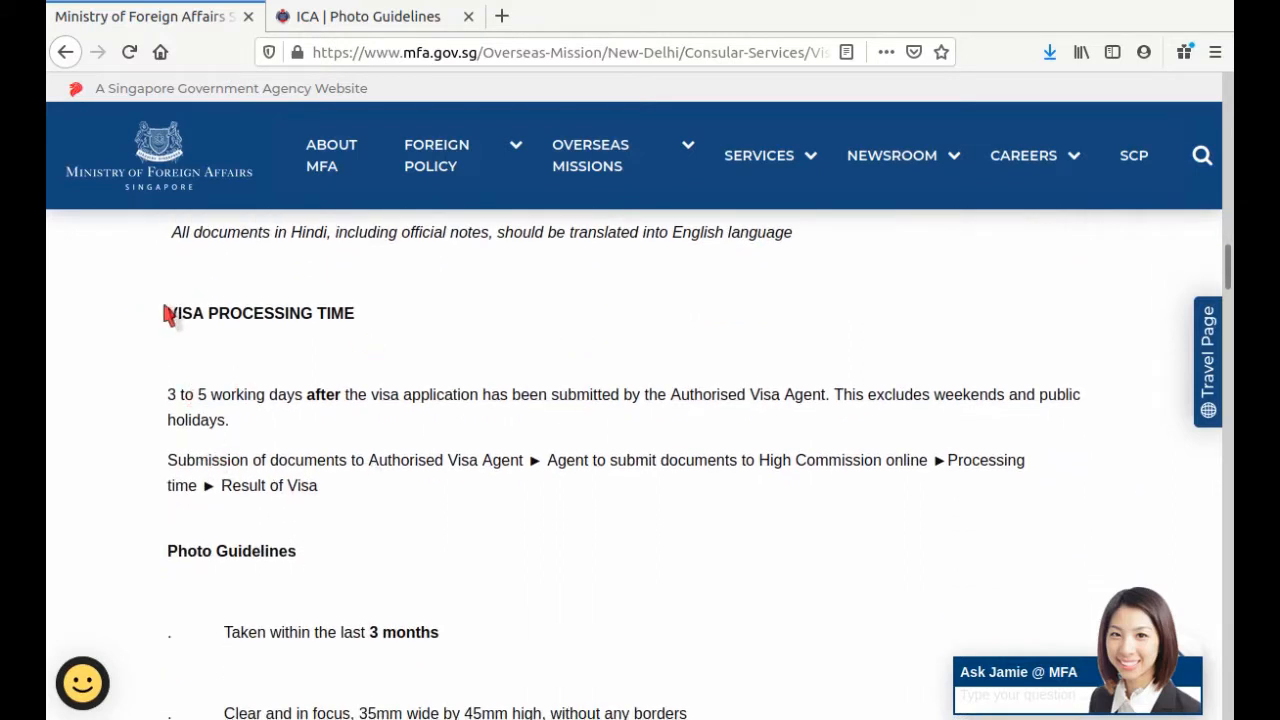
left_click_drag(164, 313, 450, 323)
left_click(184, 344)
scroll(548, 390, "down", 2)
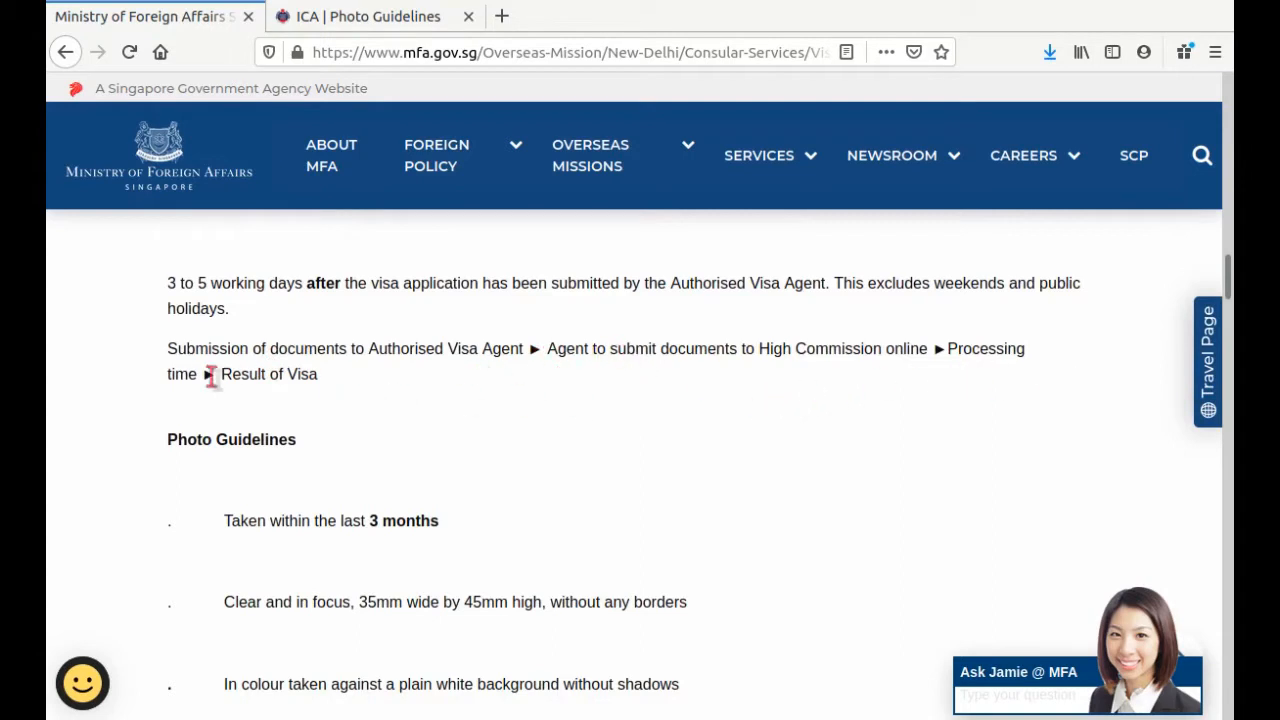
scroll(276, 367, "down", 2)
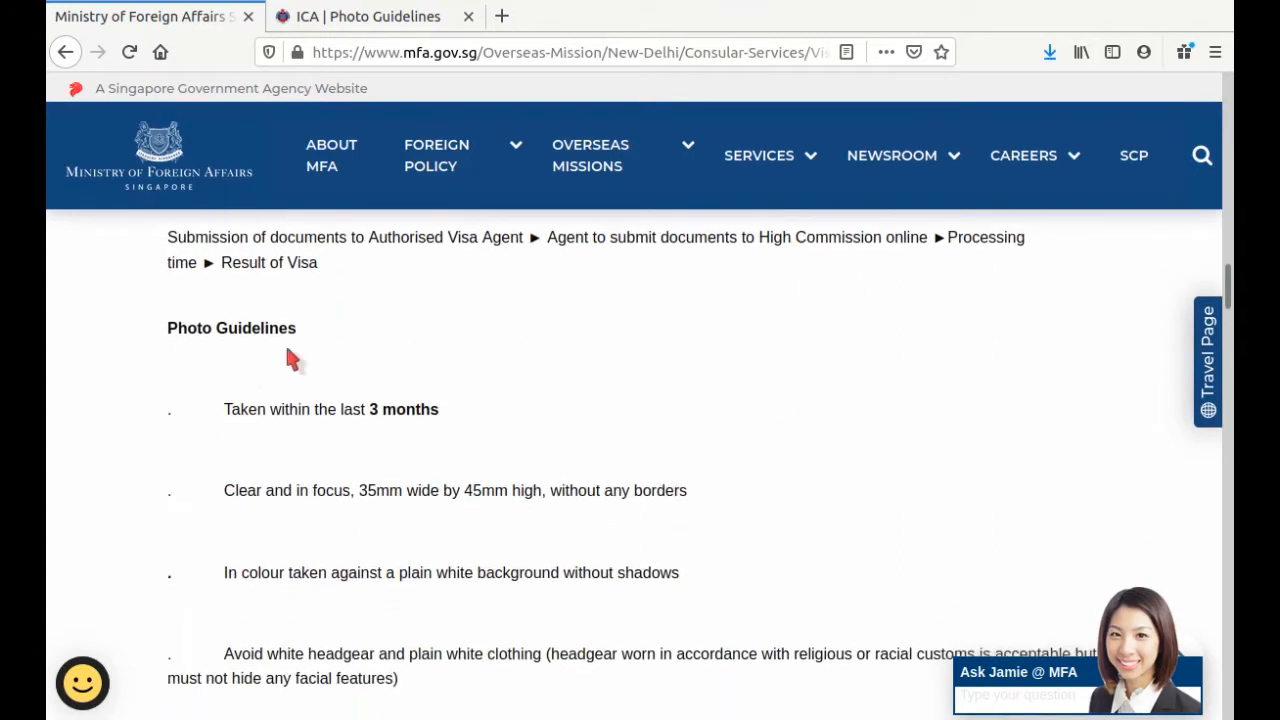
scroll(288, 357, "down", 1)
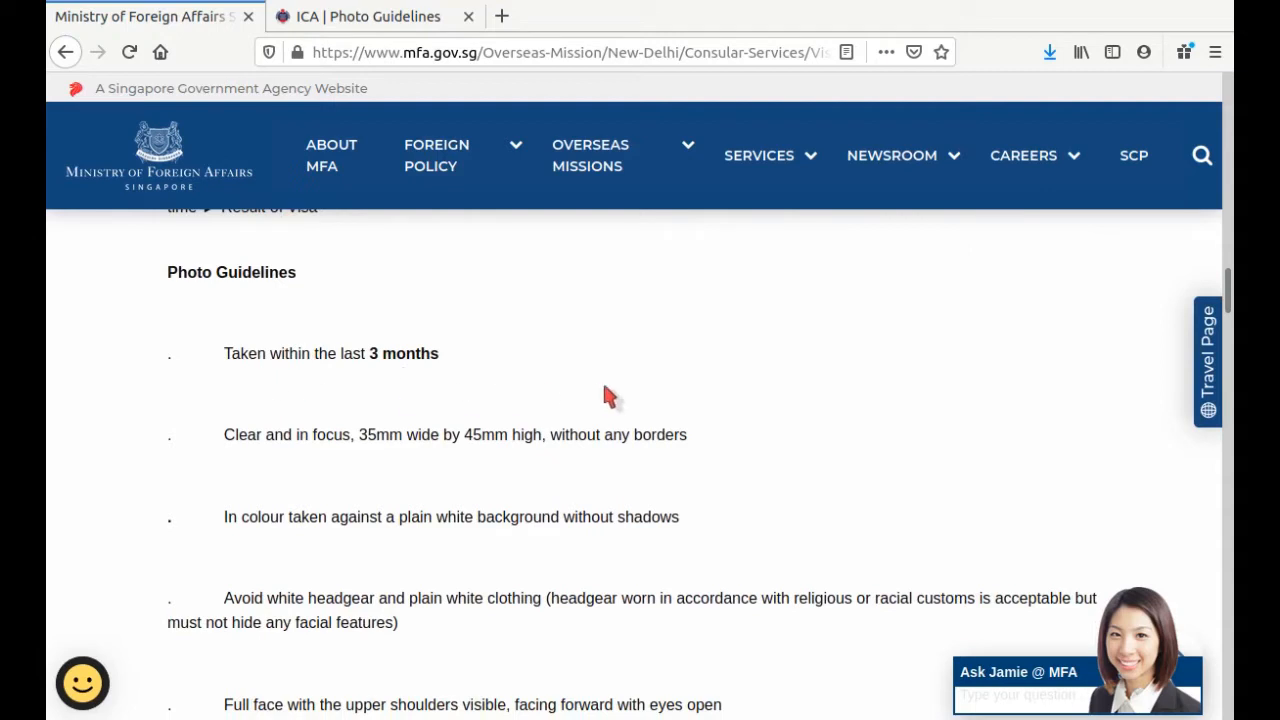
scroll(603, 388, "down", 1)
scroll(612, 385, "up", 1)
scroll(762, 458, "down", 1)
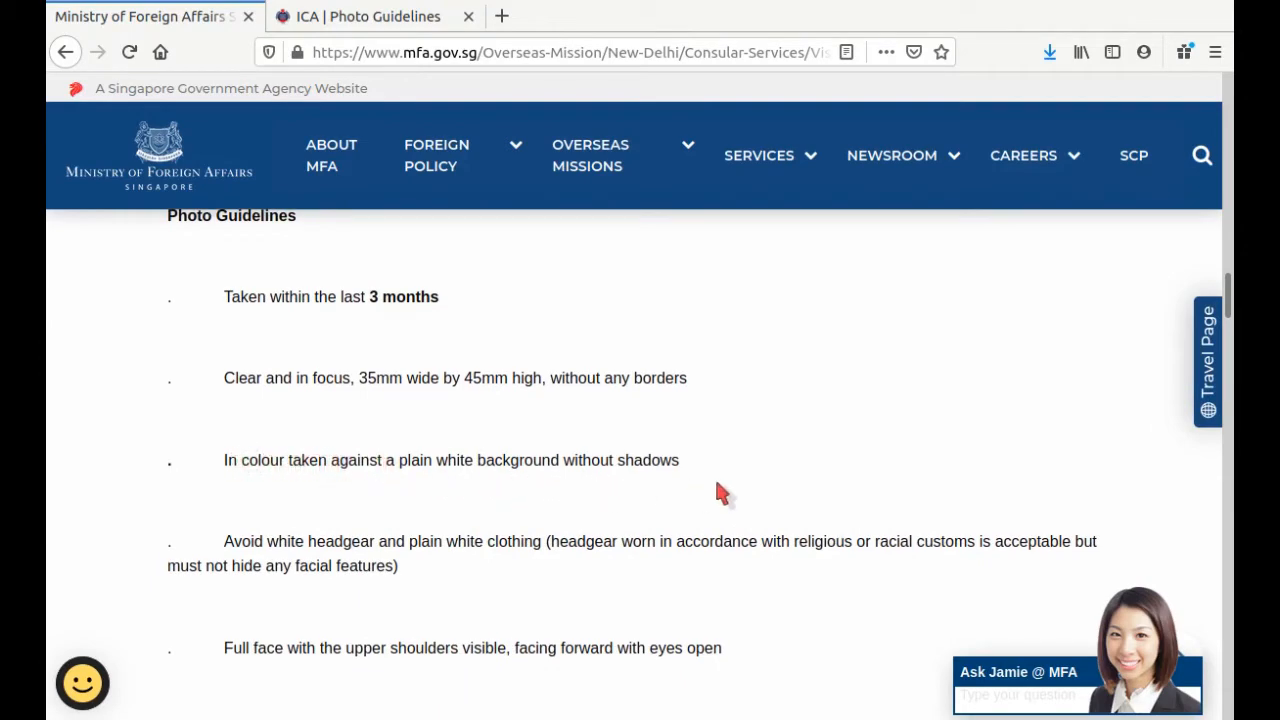
scroll(714, 491, "down", 2)
scroll(600, 495, "down", 4)
scroll(669, 512, "down", 8)
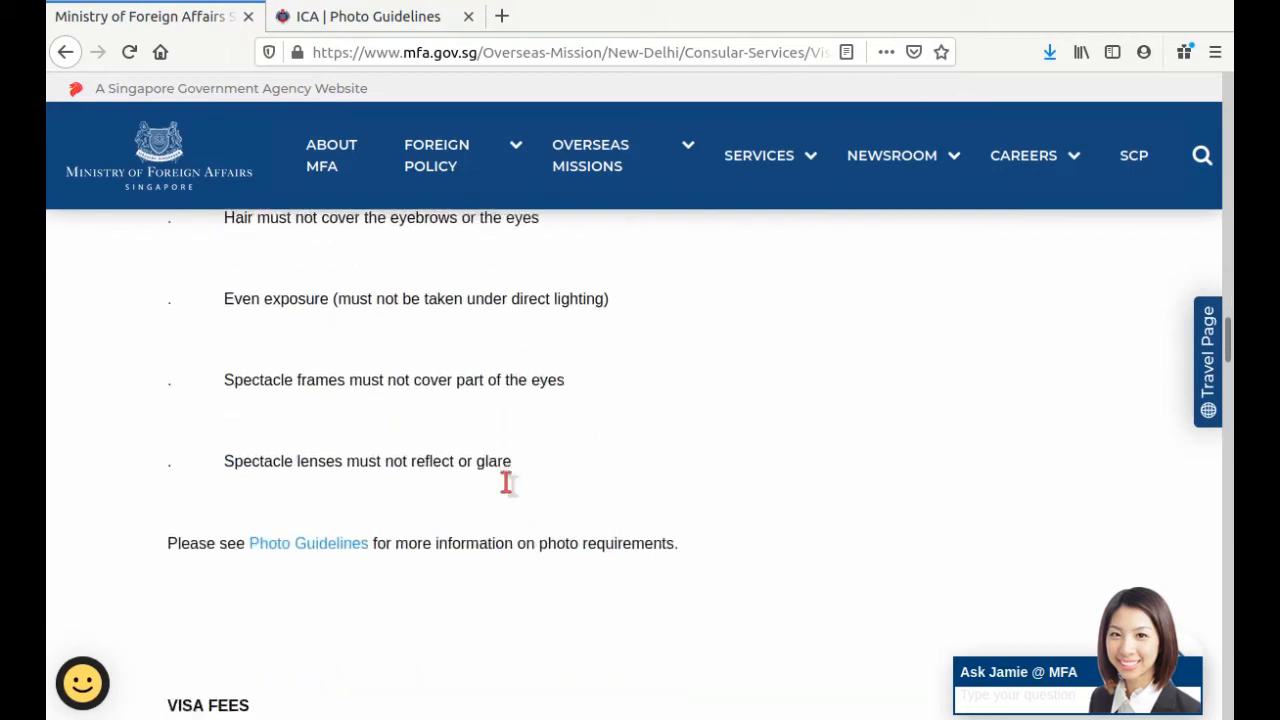
scroll(506, 484, "down", 3)
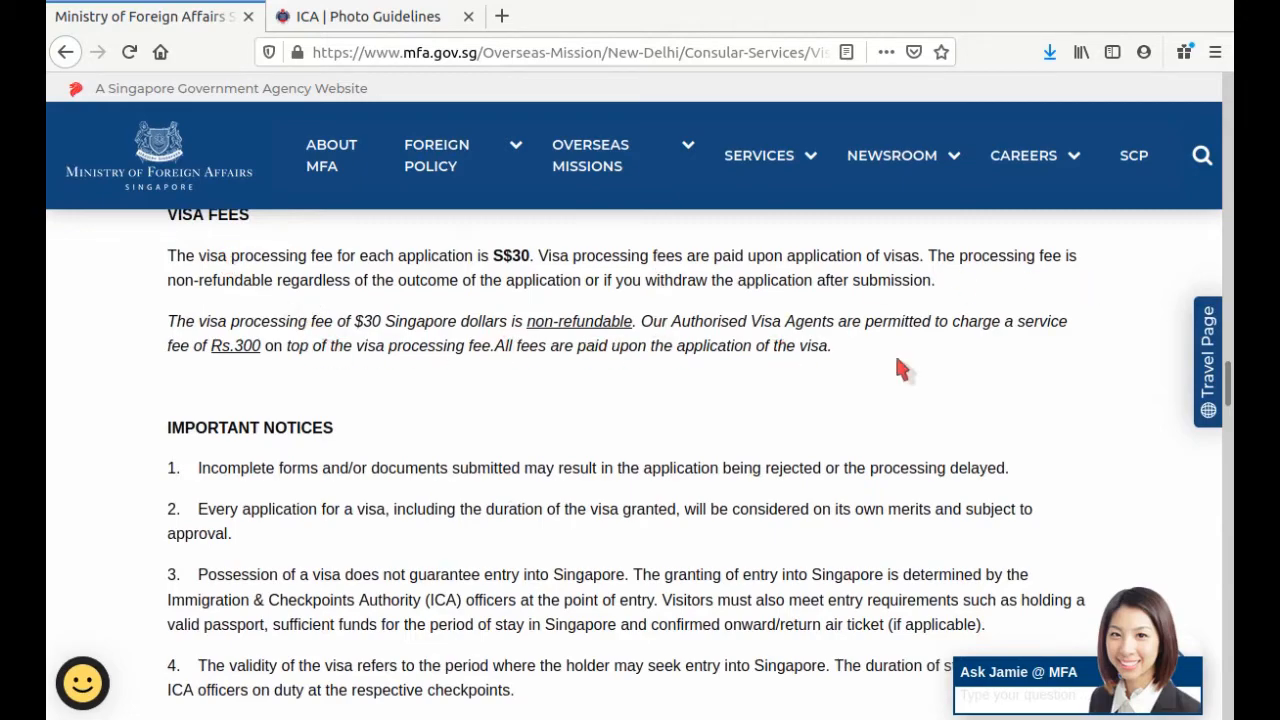
scroll(897, 368, "down", 4)
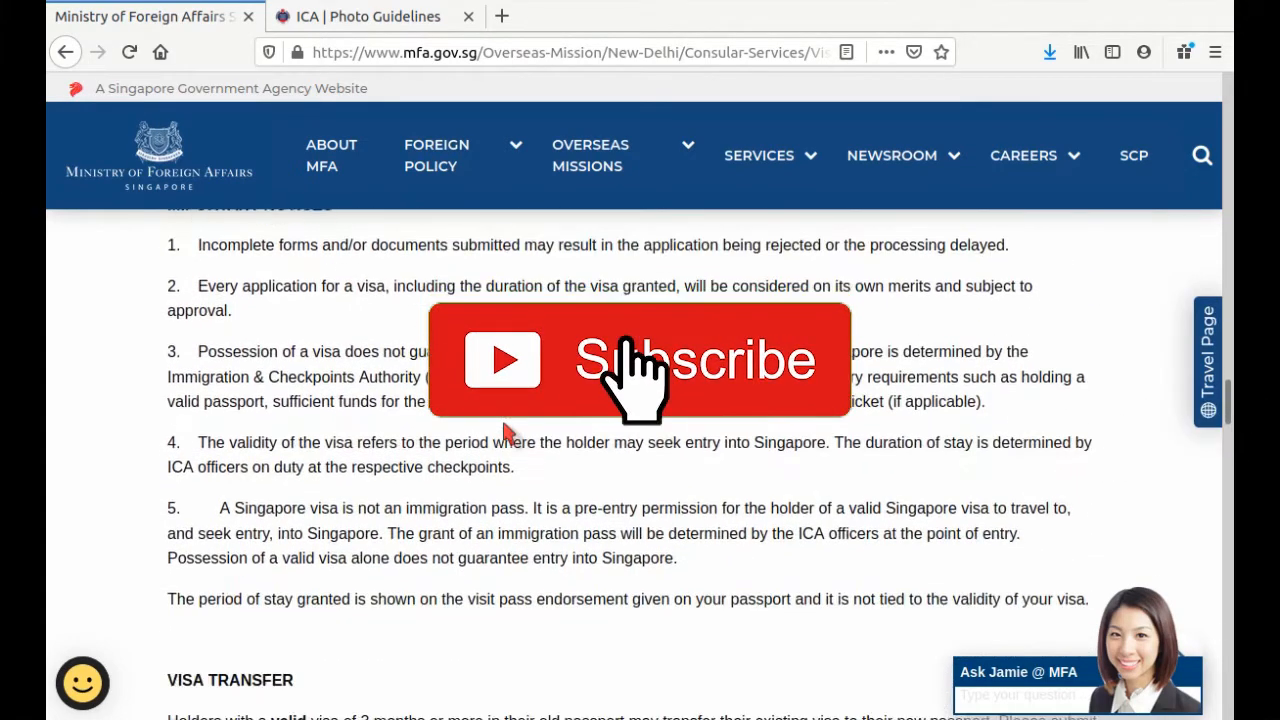
scroll(514, 432, "down", 3)
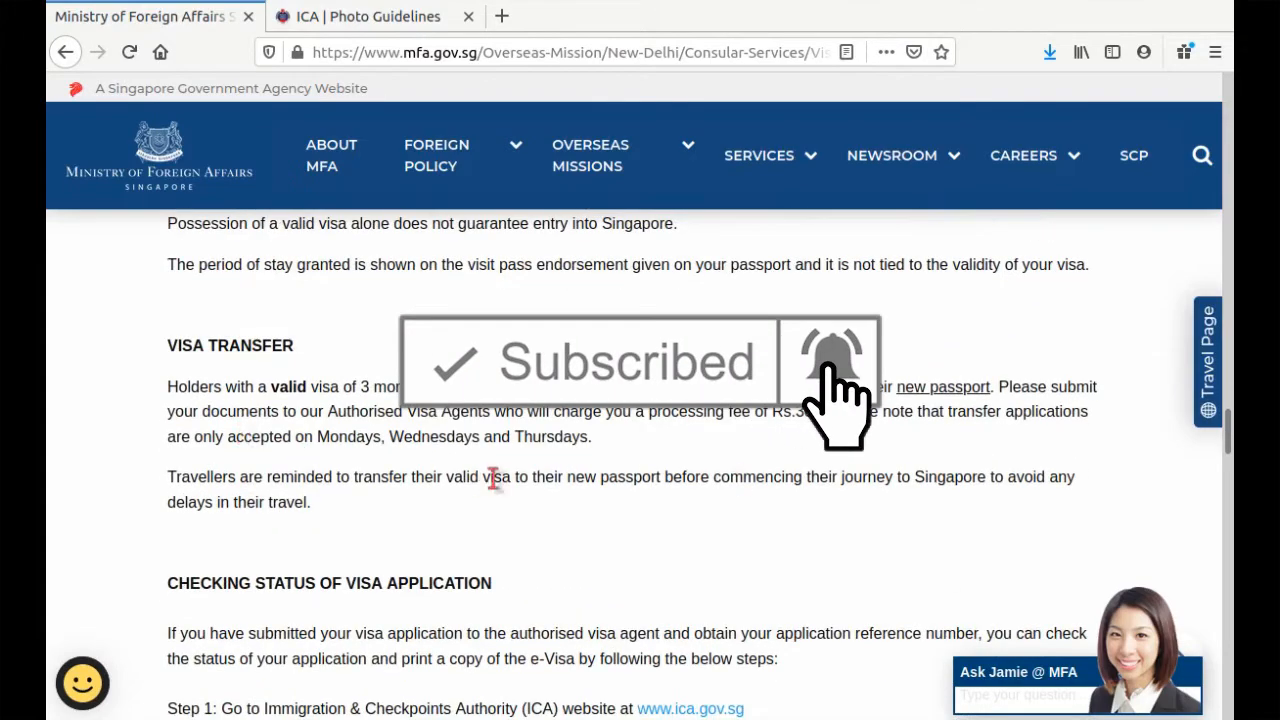
scroll(494, 477, "down", 2)
scroll(711, 401, "up", 6)
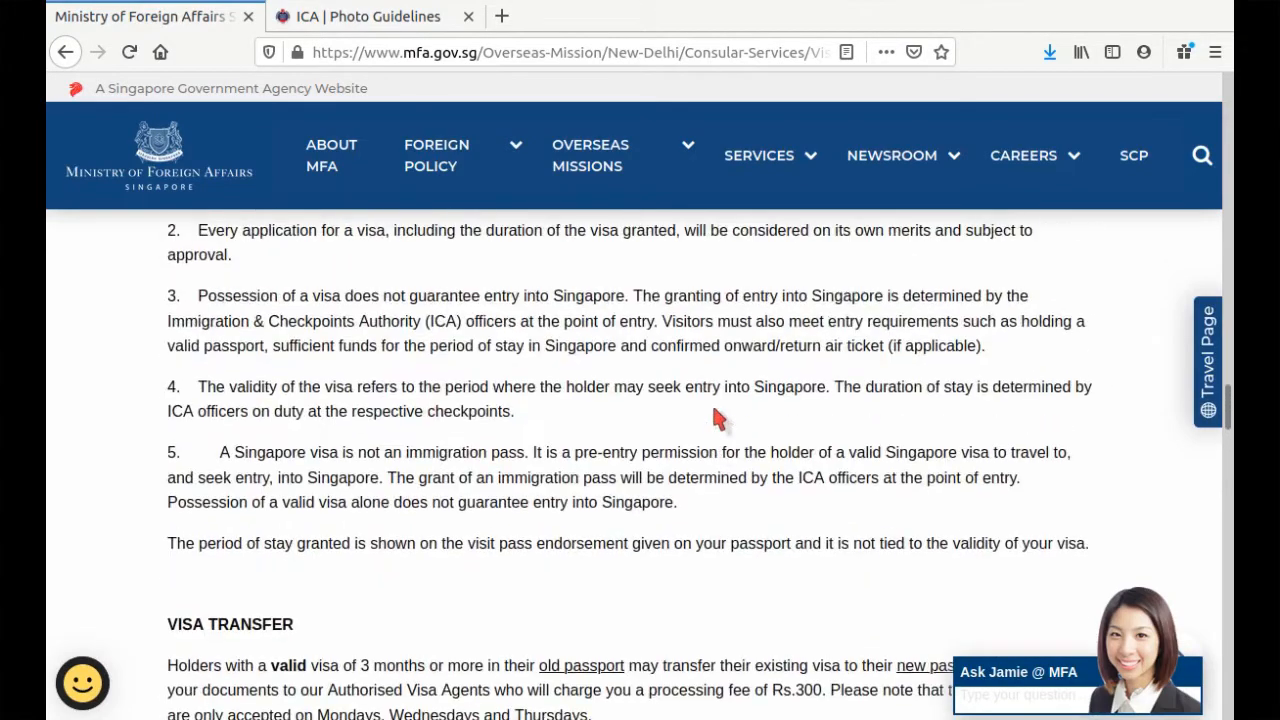
Step: Add a text box in the Date of Birth day field and clear its placeholder text
left_click(1238, 478)
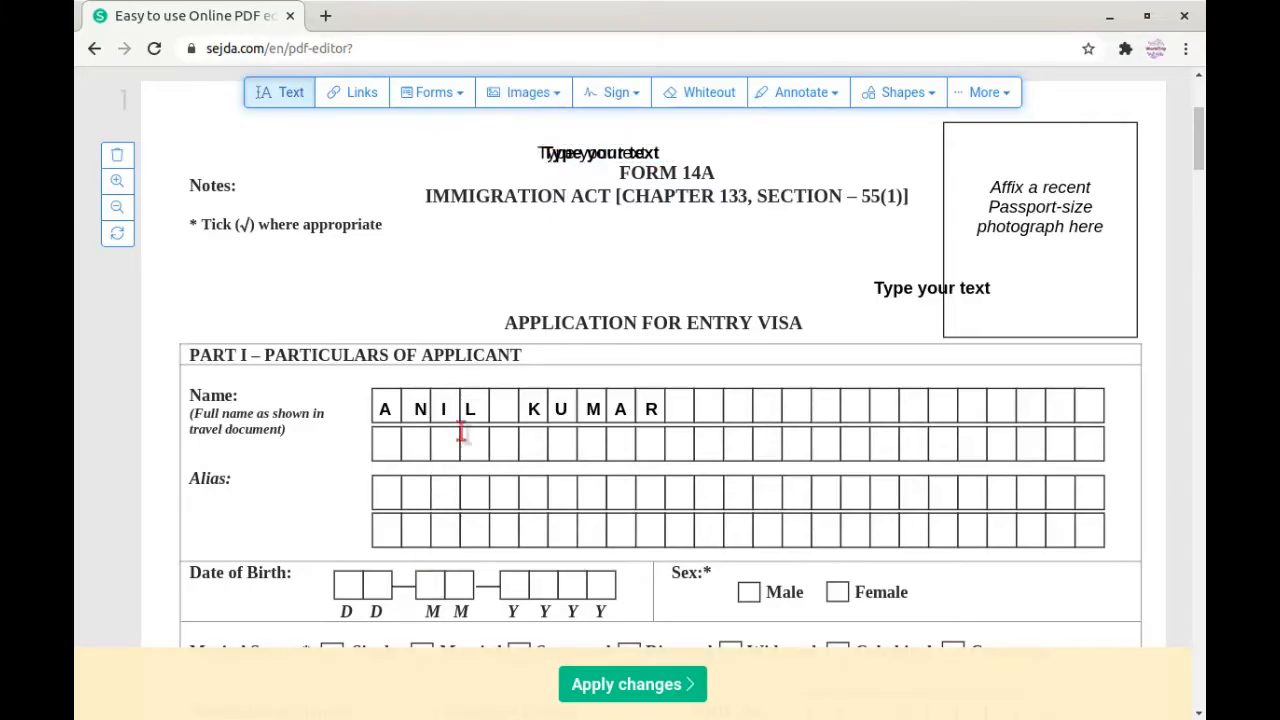
scroll(430, 480, "down", 1)
scroll(410, 540, "down", 1)
left_click(343, 437)
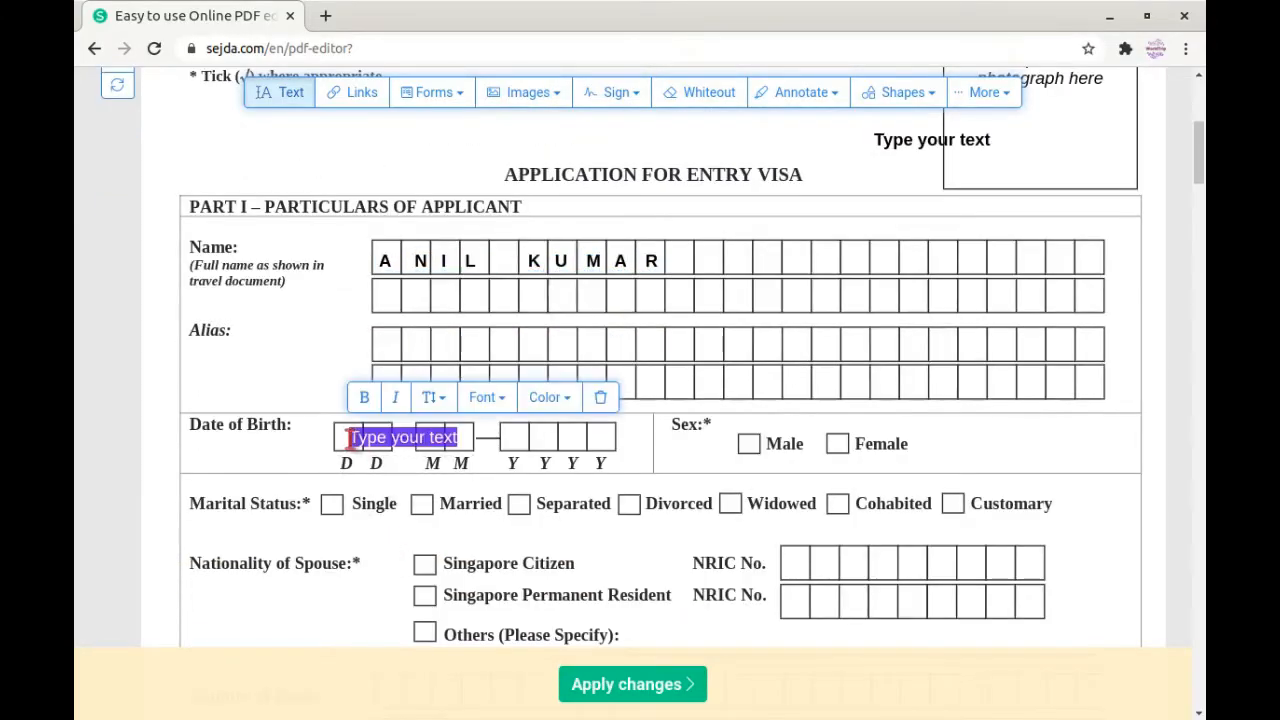
left_click_drag(343, 437, 335, 435)
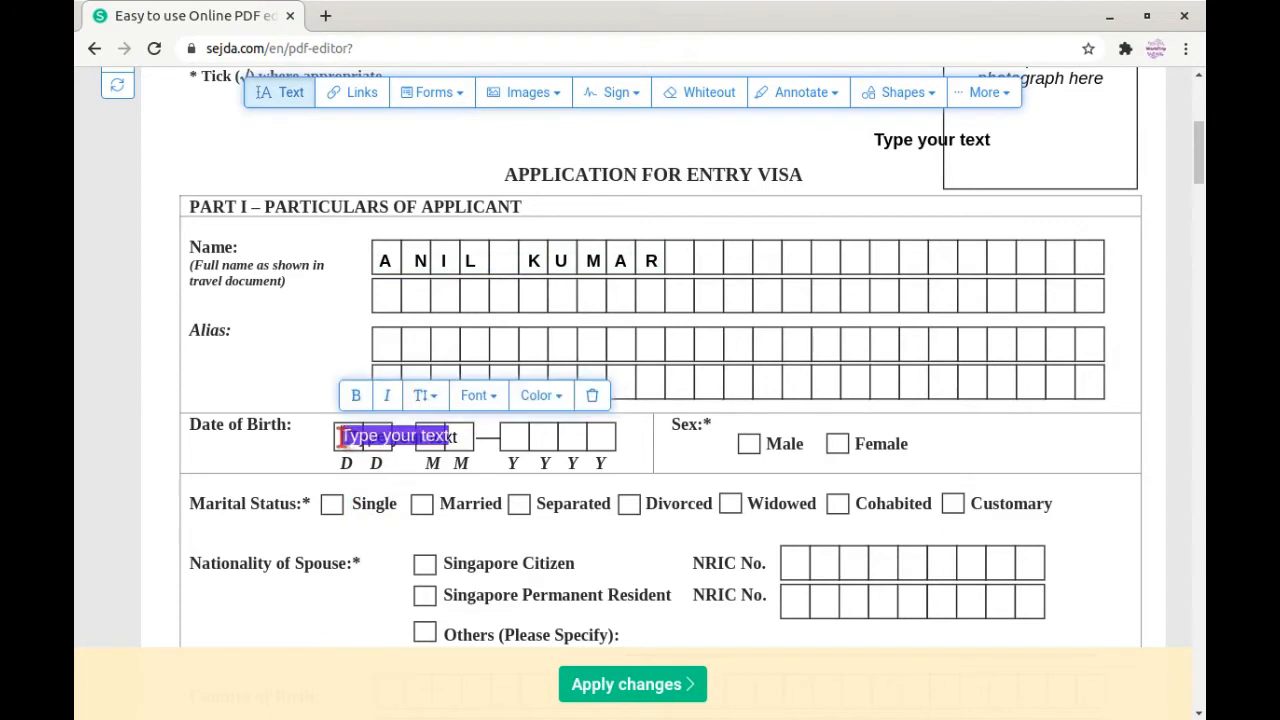
left_click(446, 440)
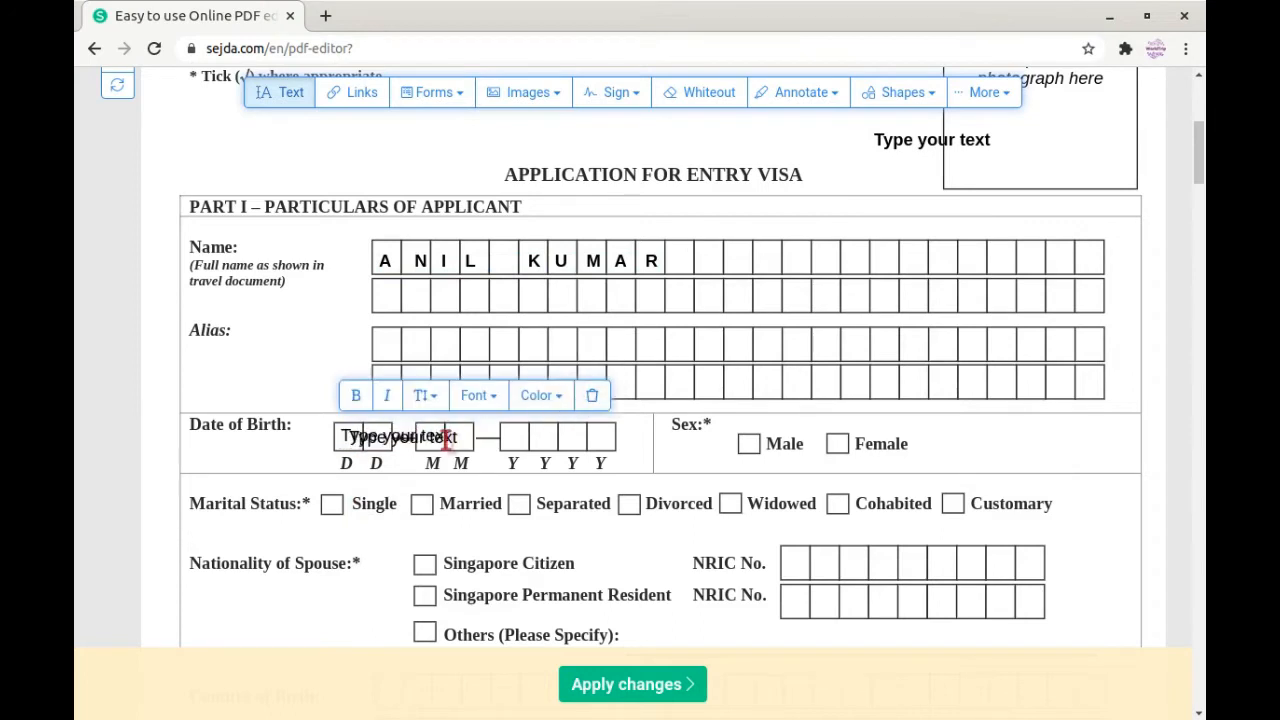
left_click(445, 442)
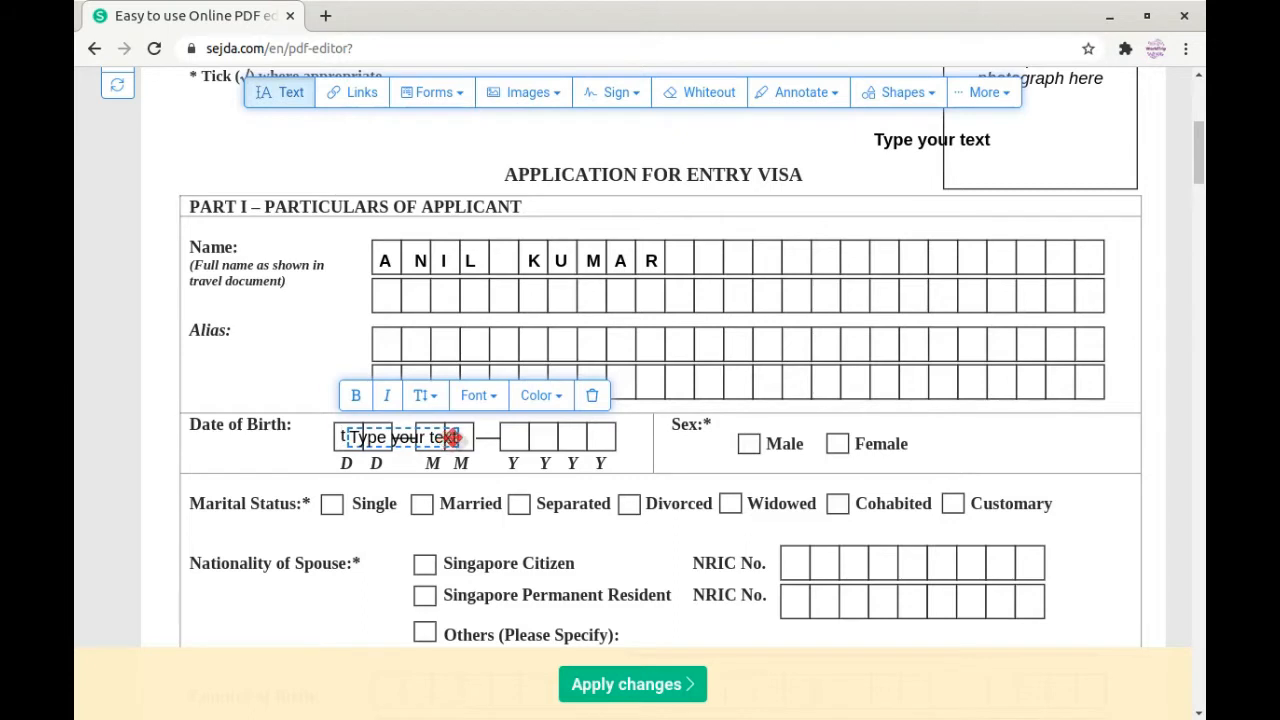
left_click(452, 438)
key("BackSpace")
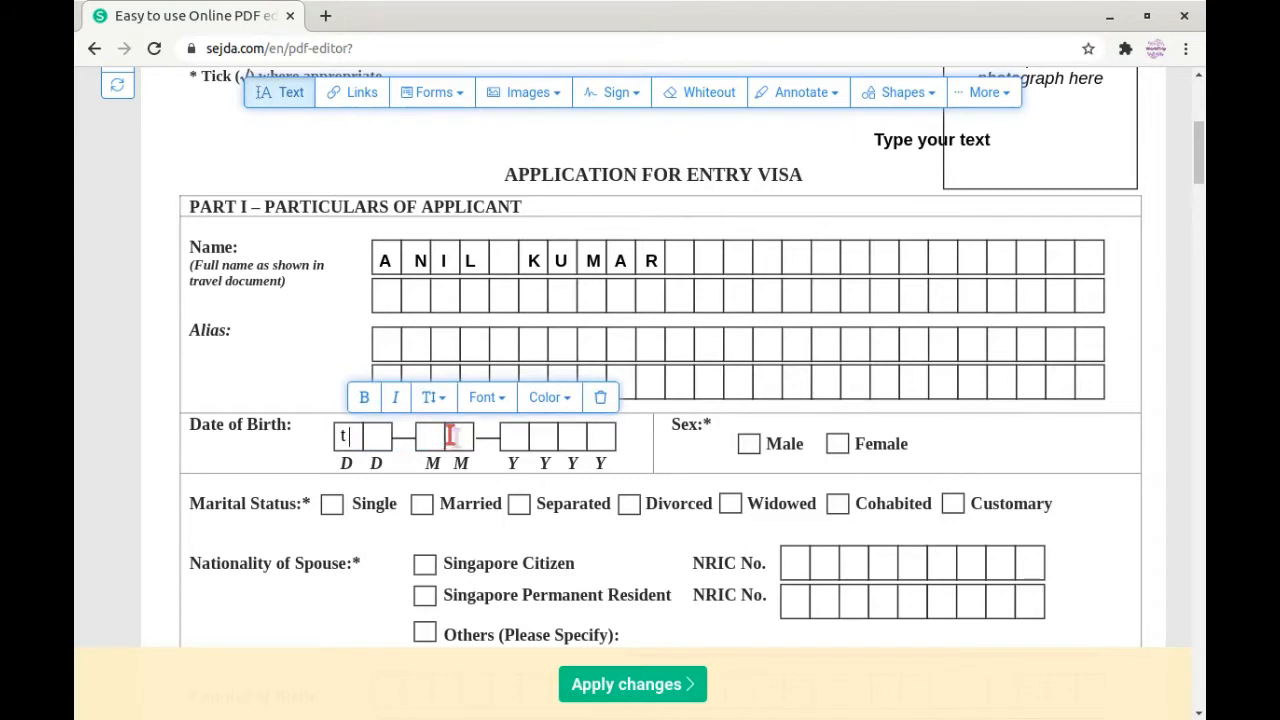
Step: Delete the stray text box and enter day 01 in the Date of Birth boxes
left_click(345, 436)
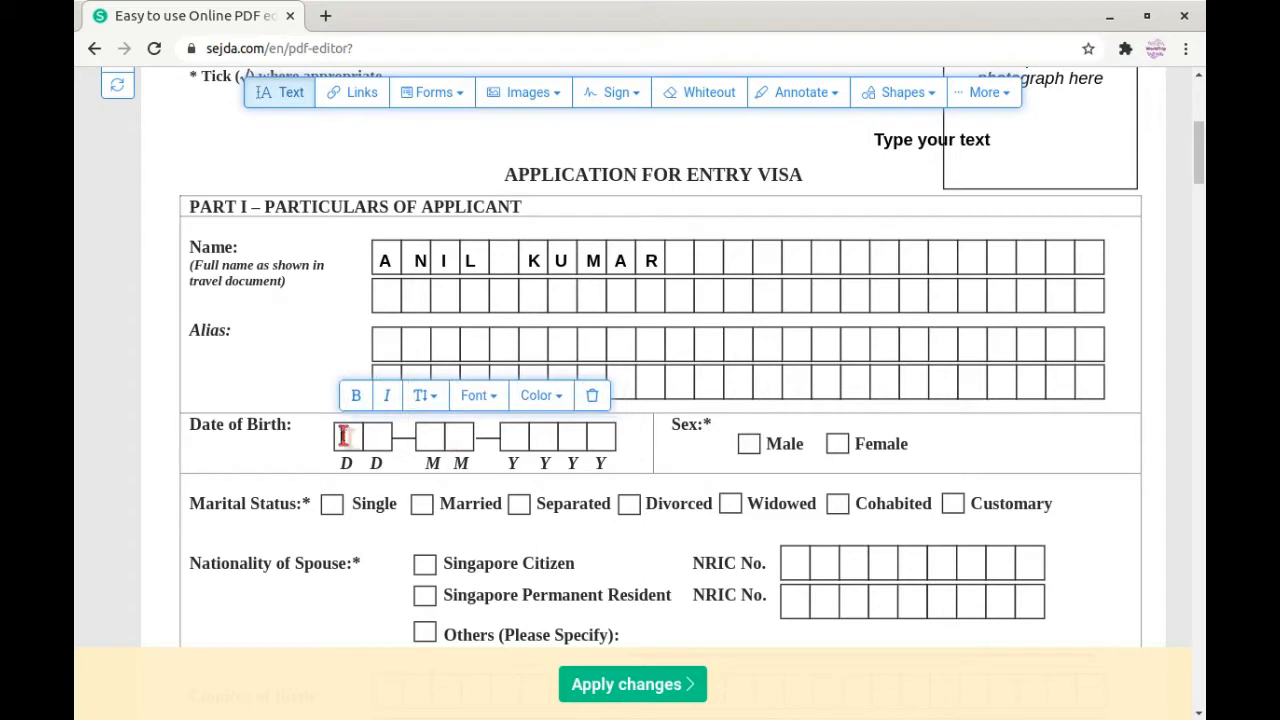
left_click(590, 397)
left_click(349, 435)
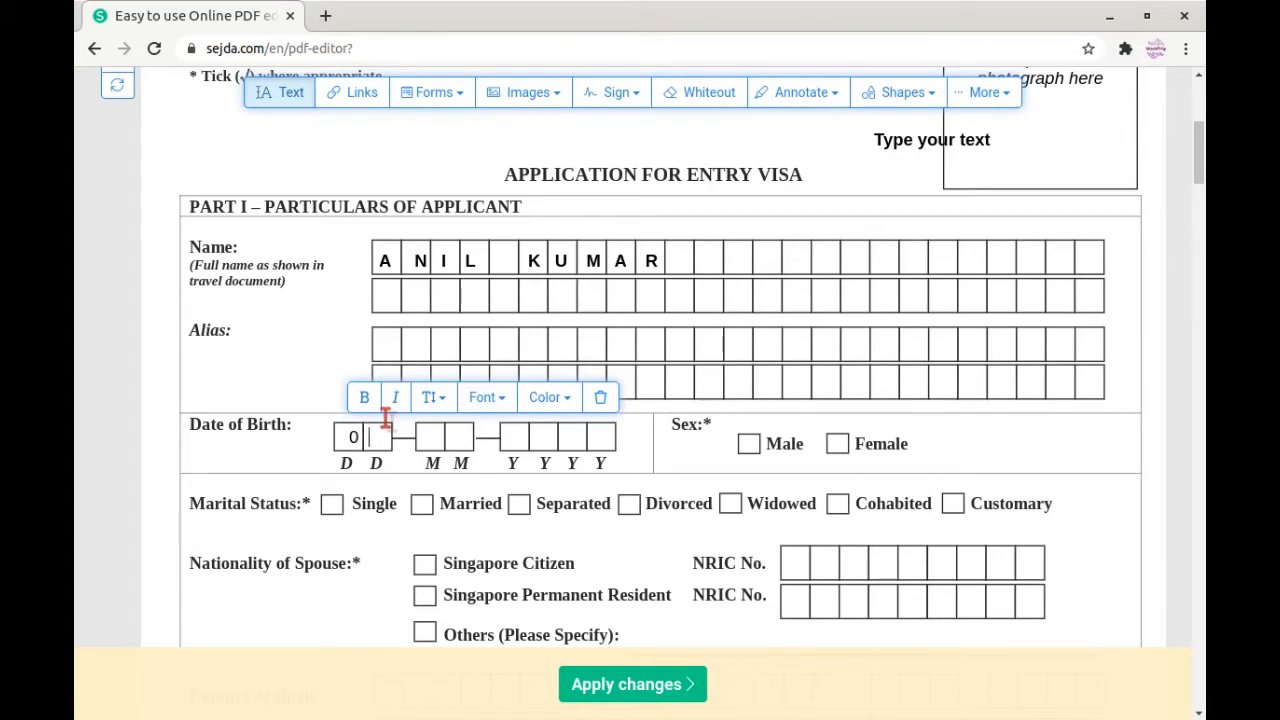
Step: Tick the Male box with the checkmark tool
left_click(460, 94)
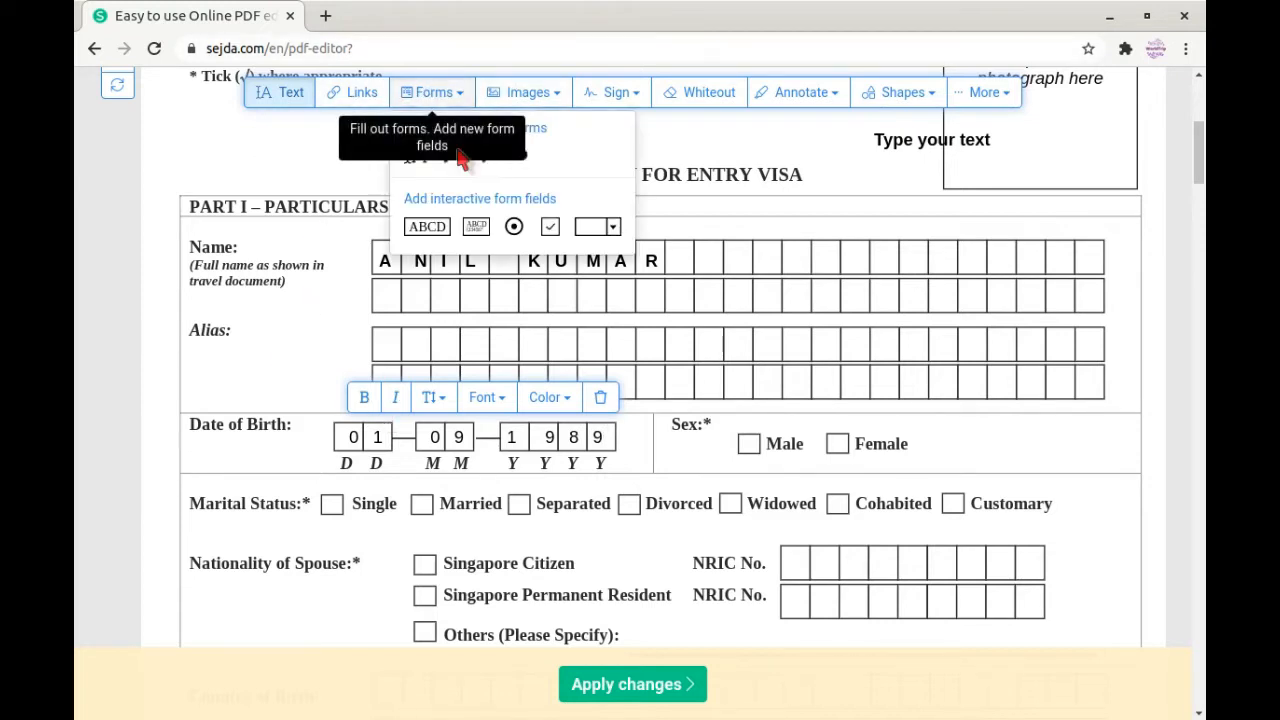
left_click(486, 160)
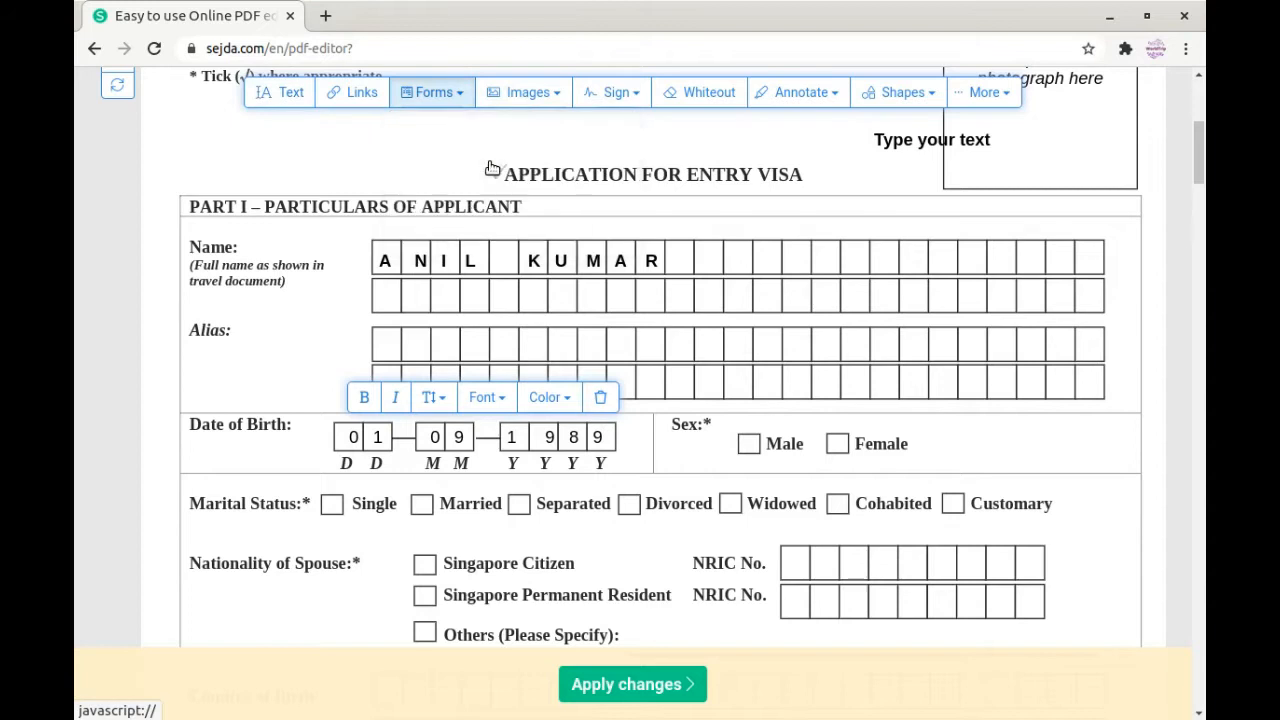
left_click(750, 444)
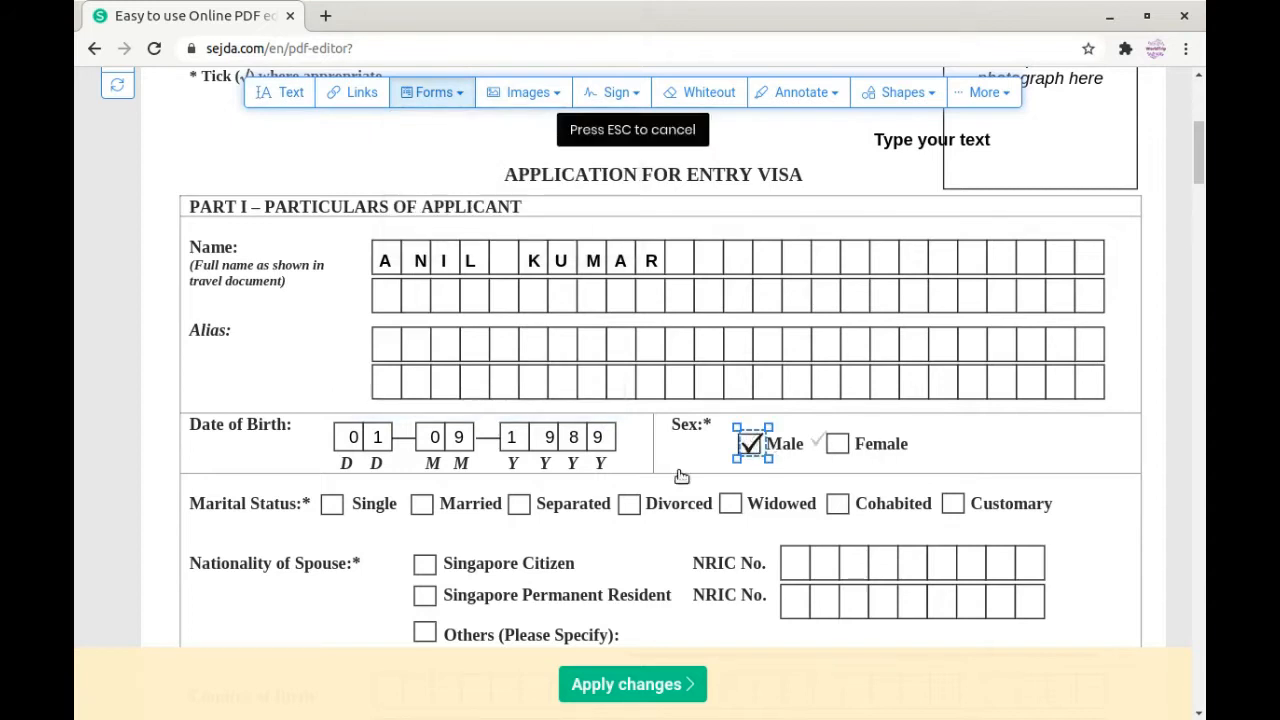
scroll(652, 478, "down", 2)
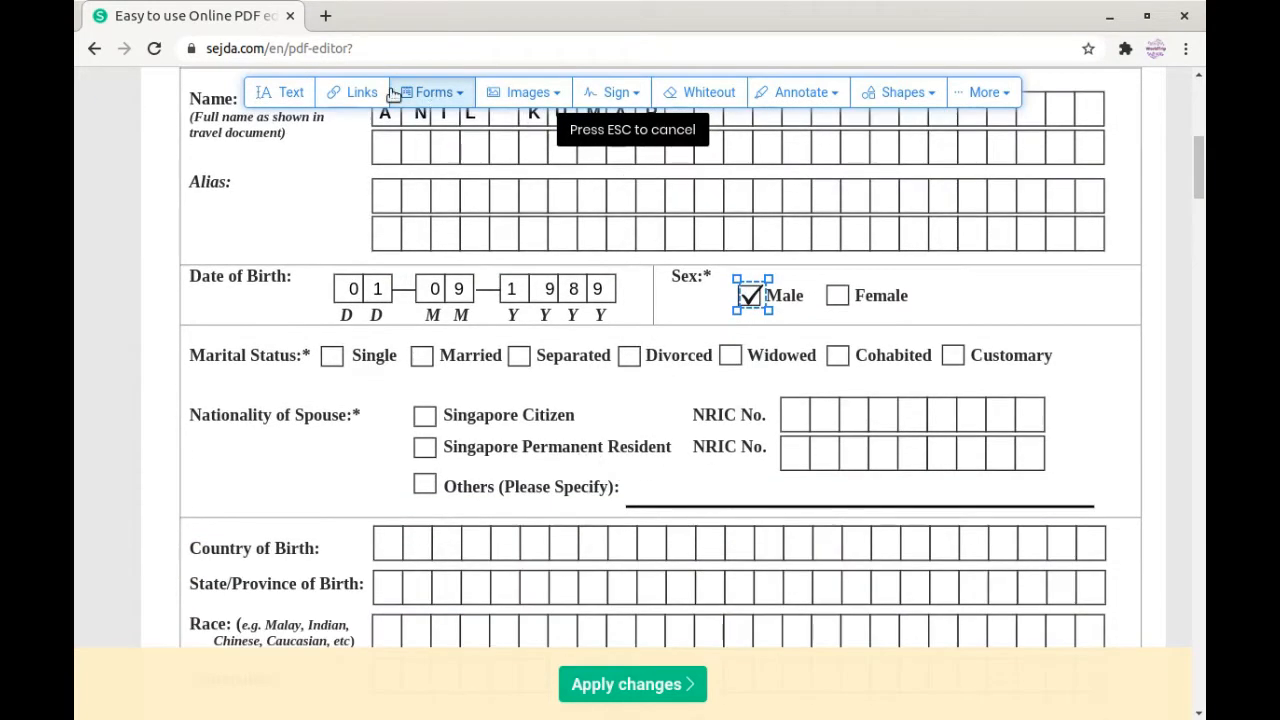
Step: Return to the checkmark tool and tick the Married box
left_click(432, 100)
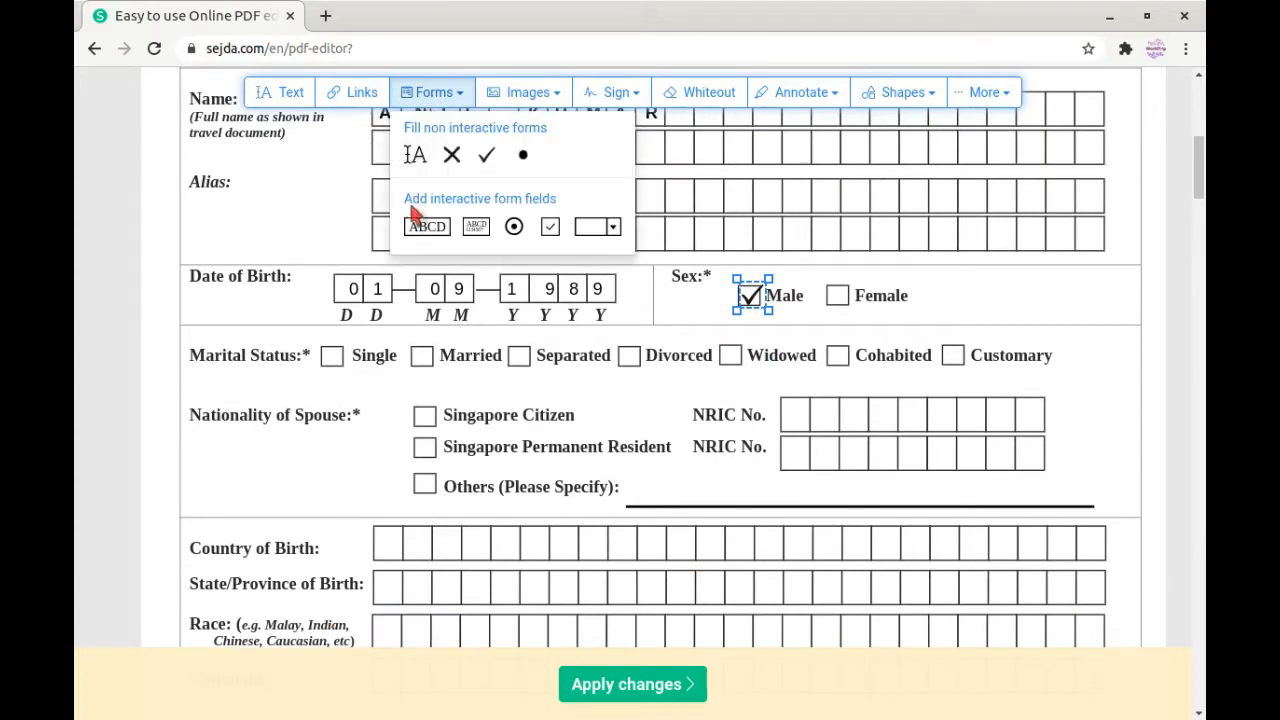
left_click(424, 220)
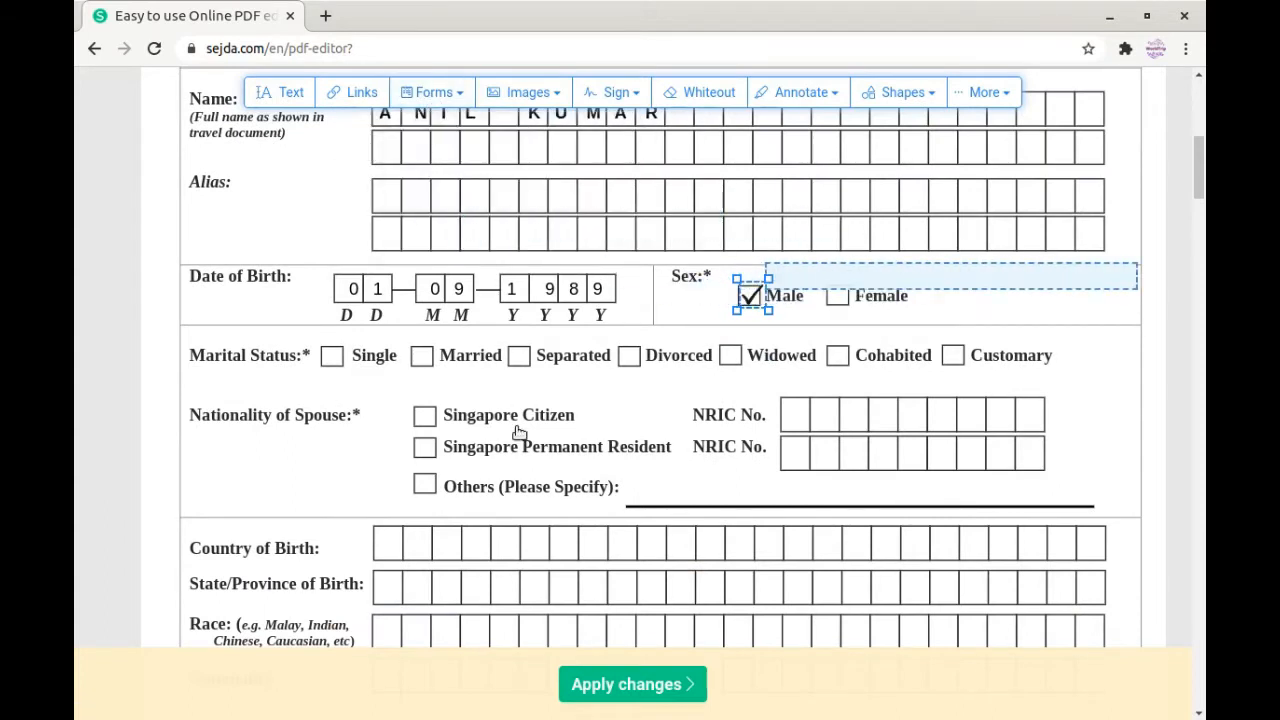
left_click(440, 100)
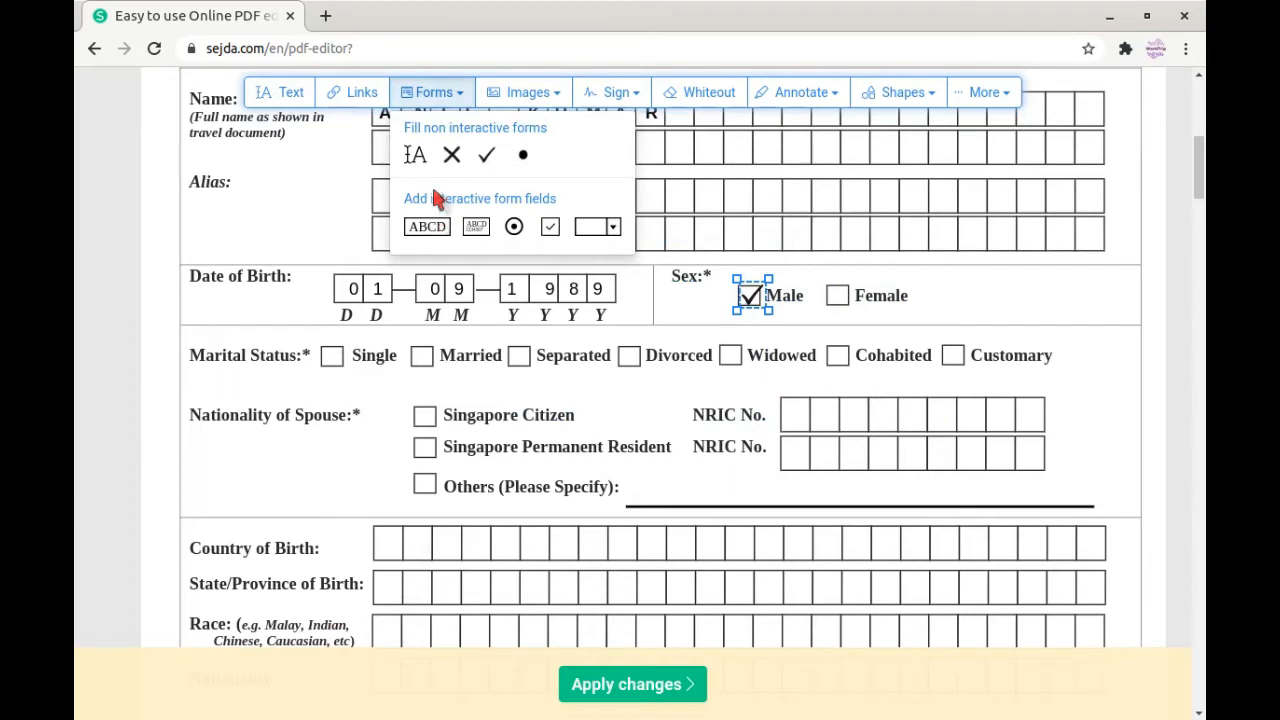
left_click(422, 156)
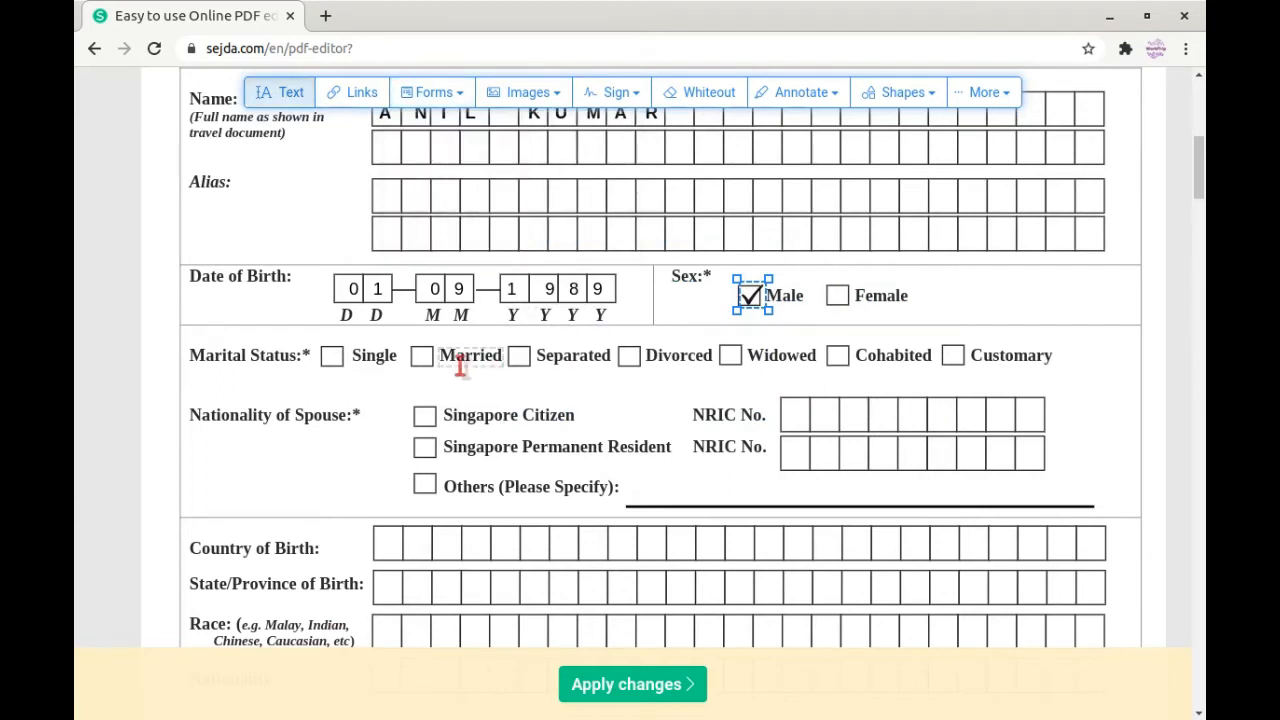
left_click(464, 94)
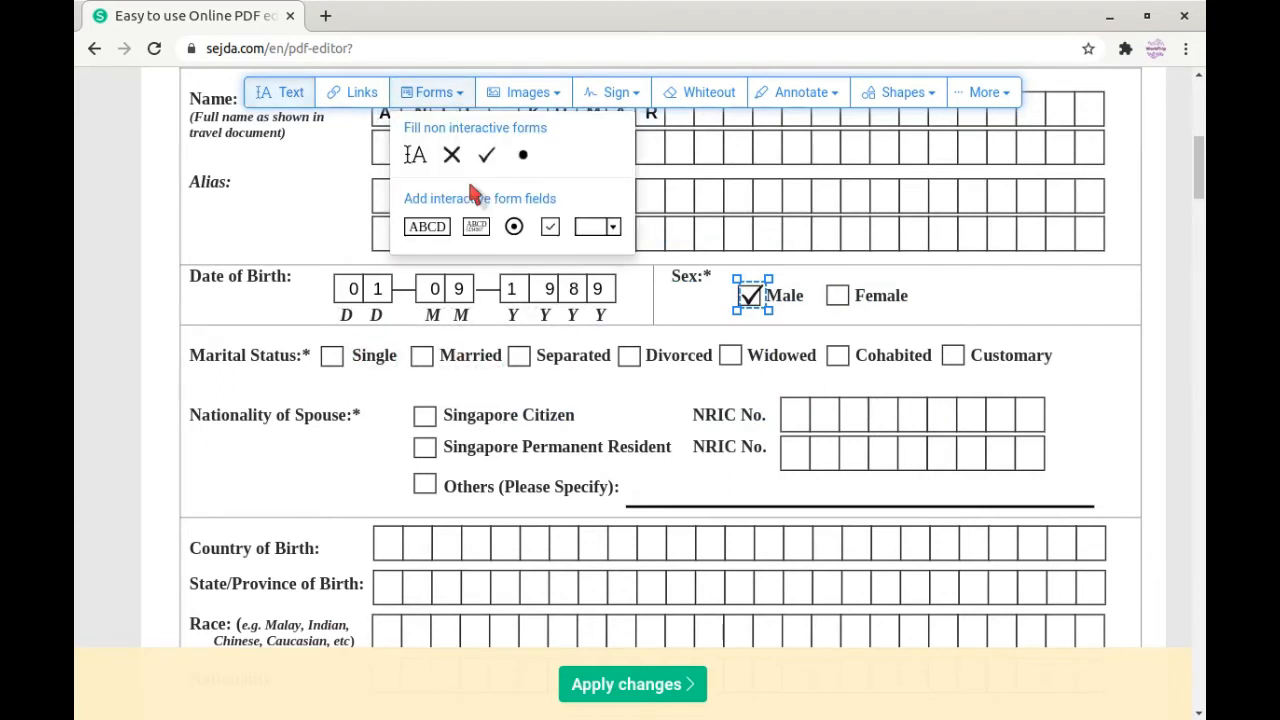
left_click(483, 156)
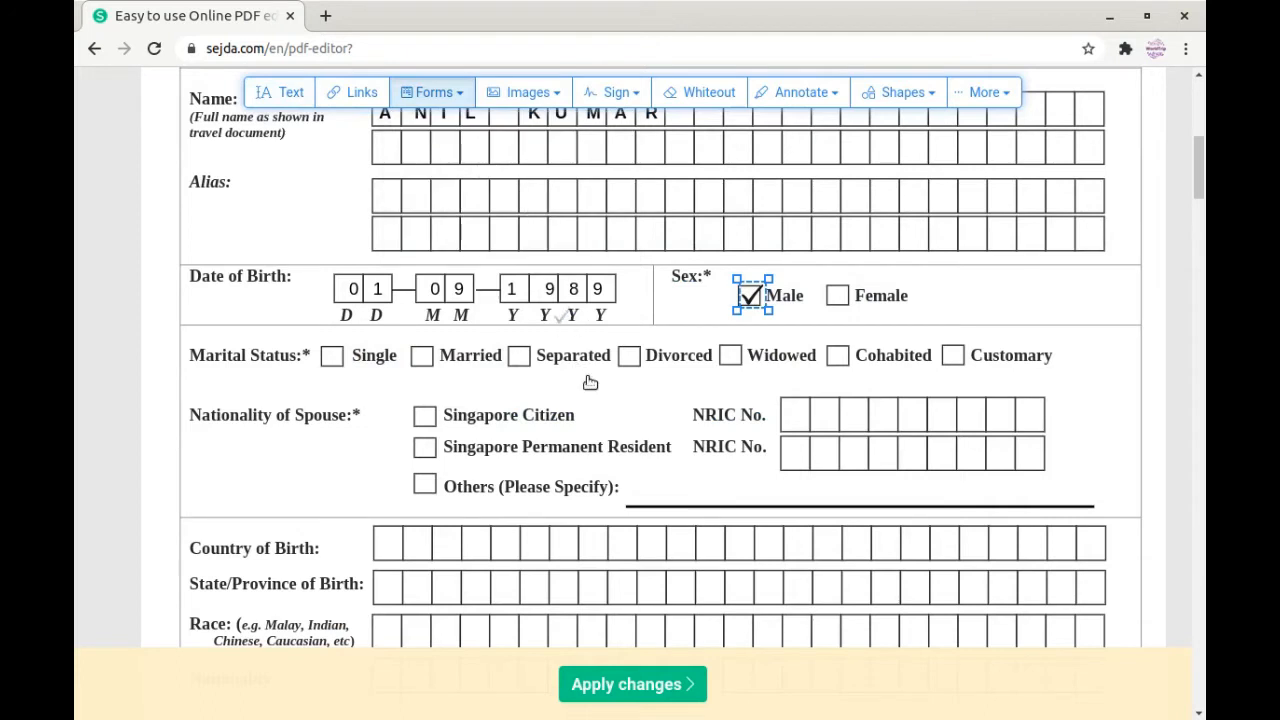
scroll(600, 390, "down", 1)
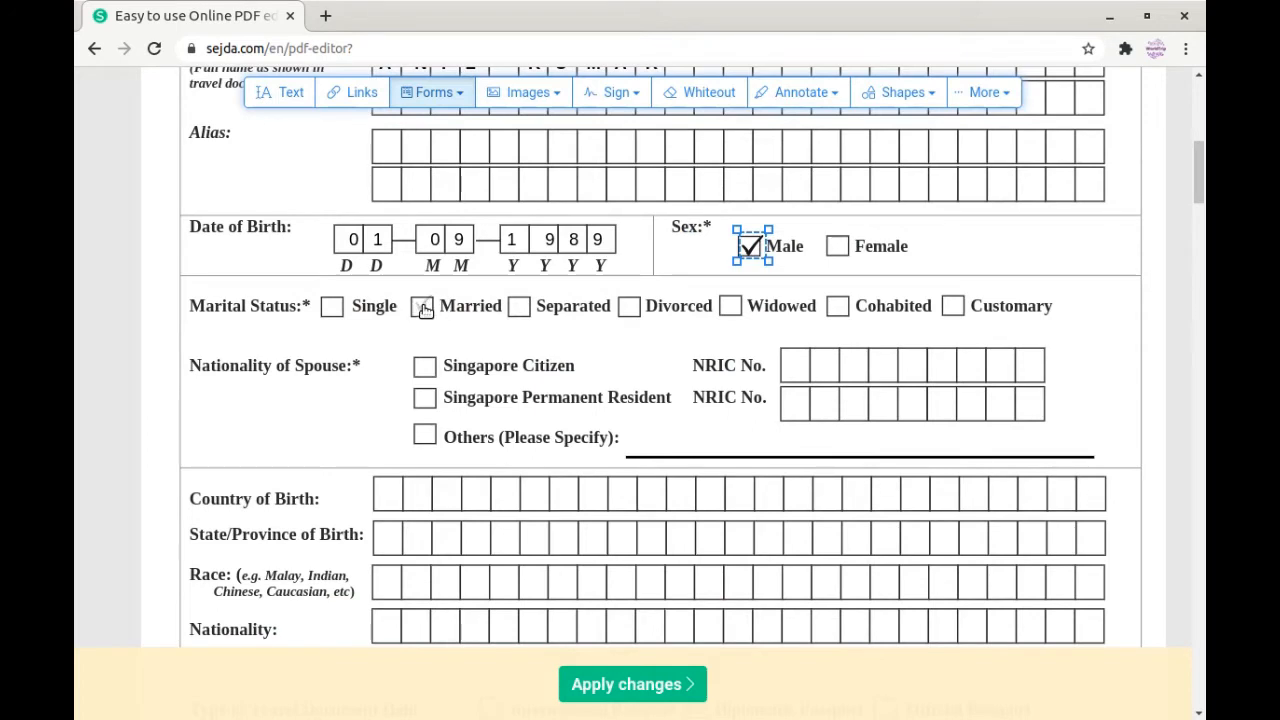
left_click(424, 310)
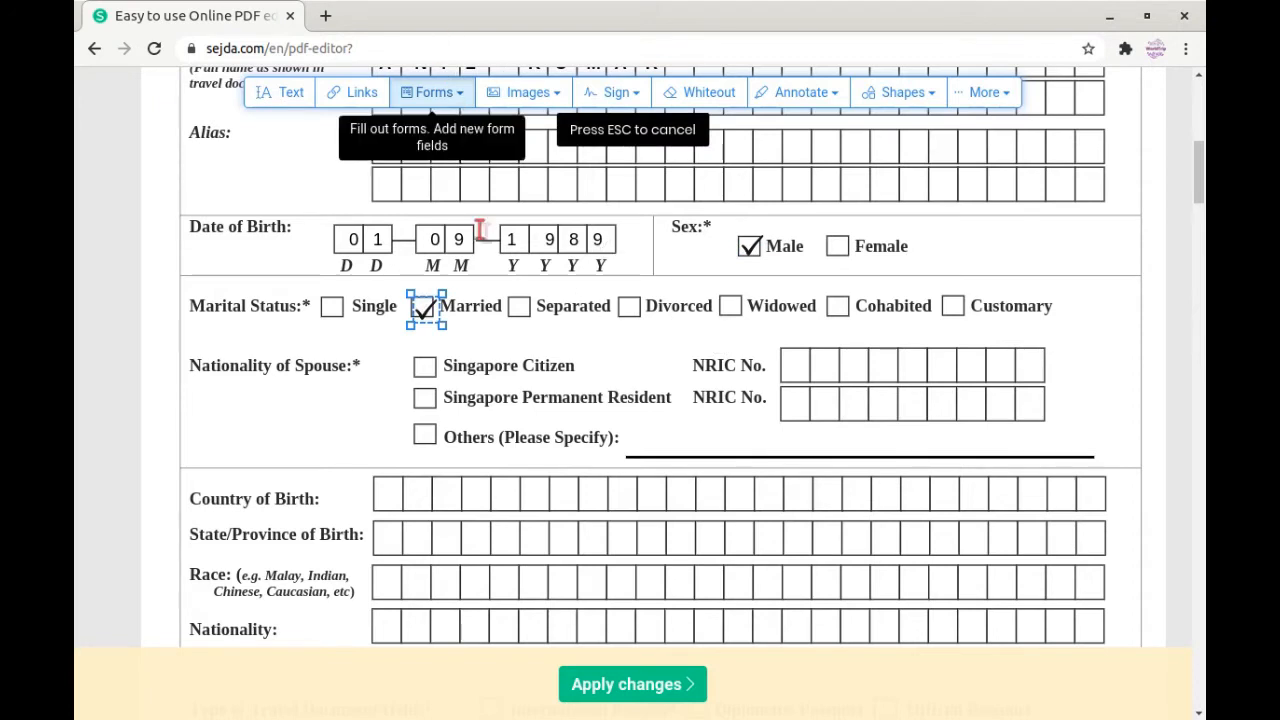
Step: Remove the extra tick placed beside the Sex label
left_click(678, 242)
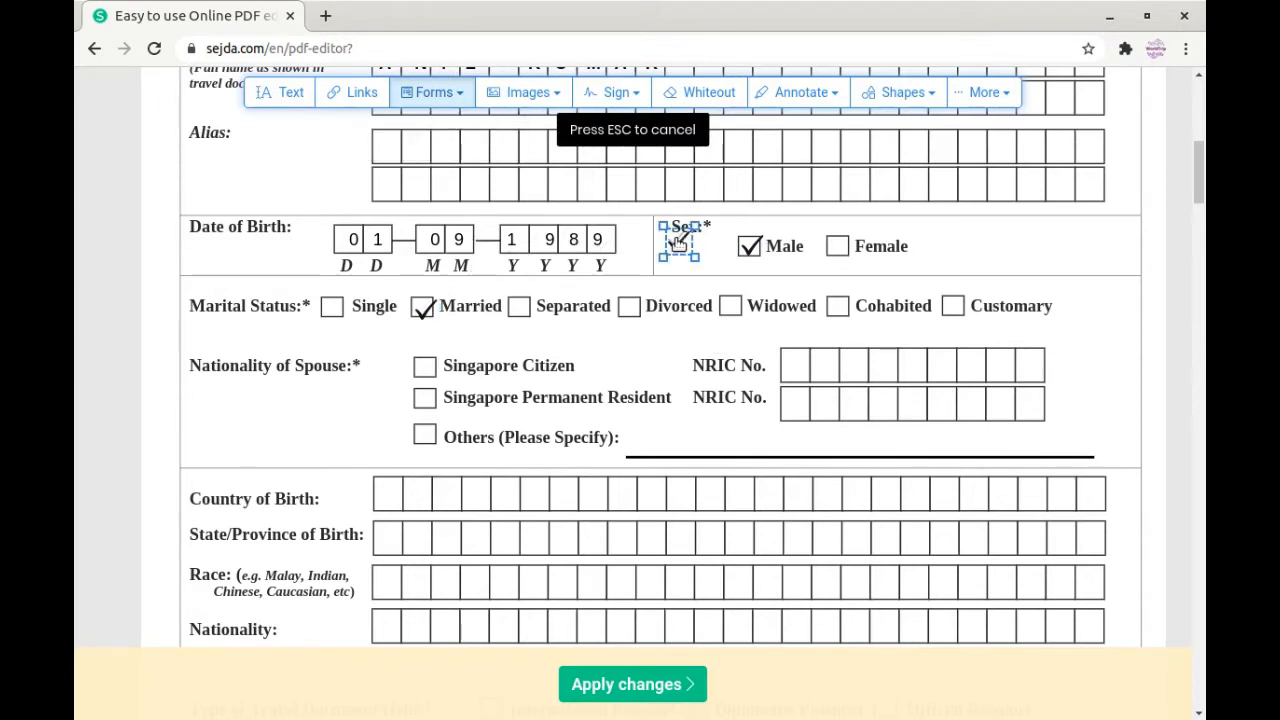
right_click(678, 242)
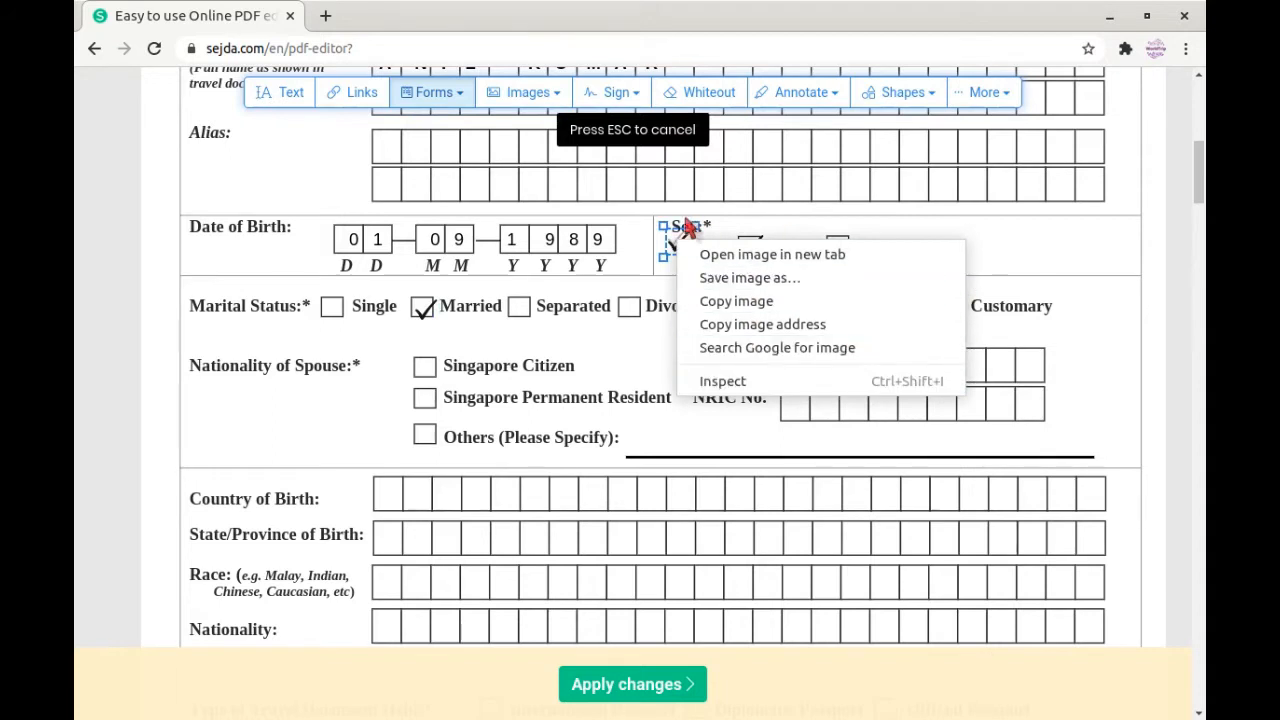
left_click(1203, 180)
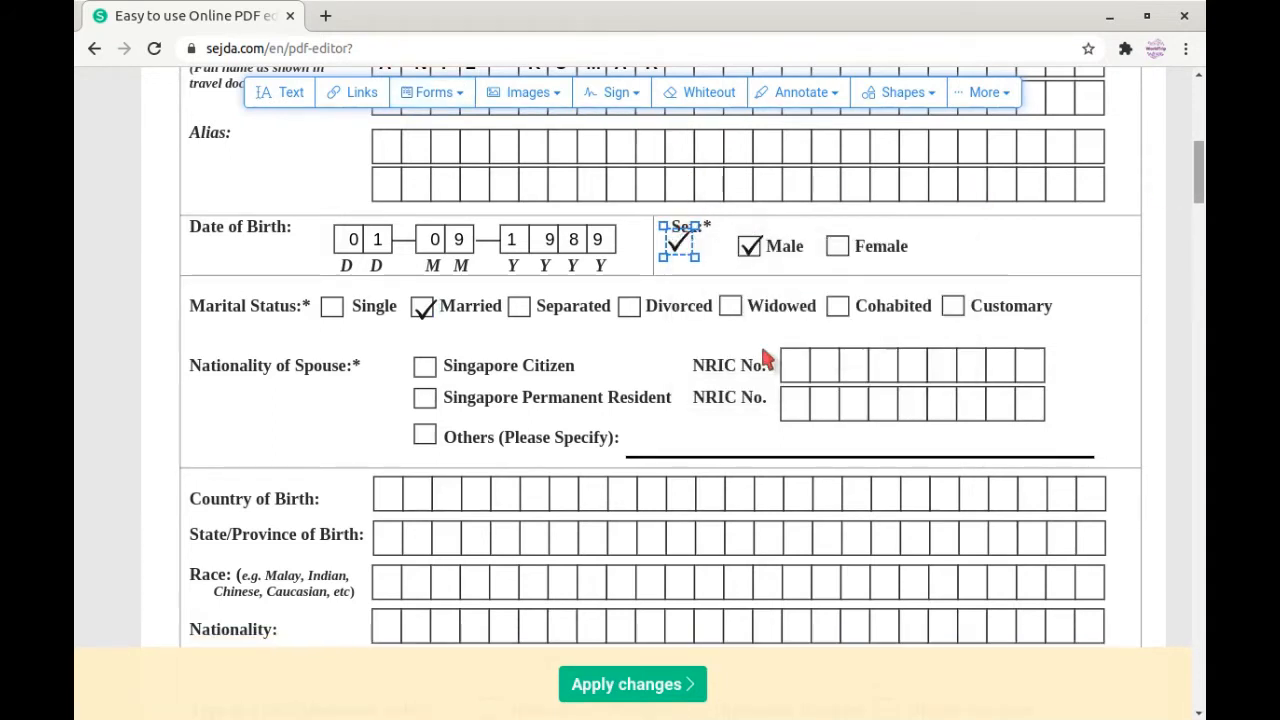
scroll(730, 348, "up", 1)
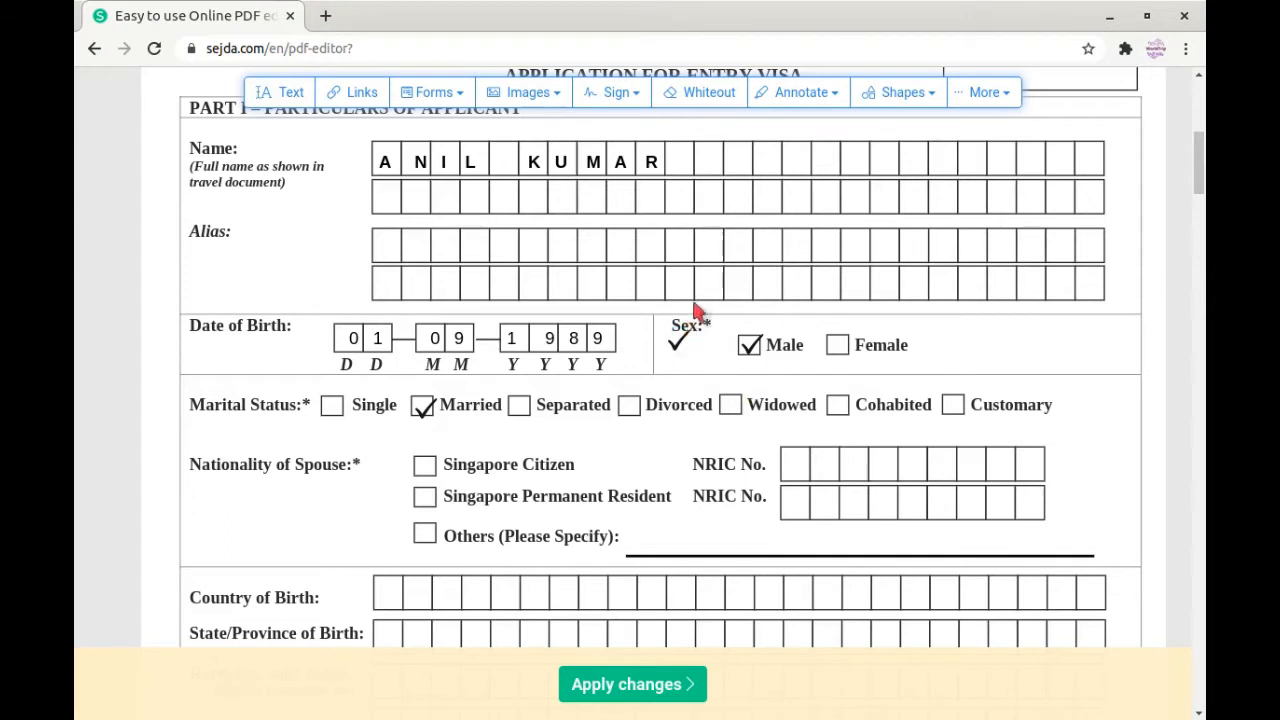
left_click(680, 337)
left_click(724, 311)
scroll(560, 475, "down", 2)
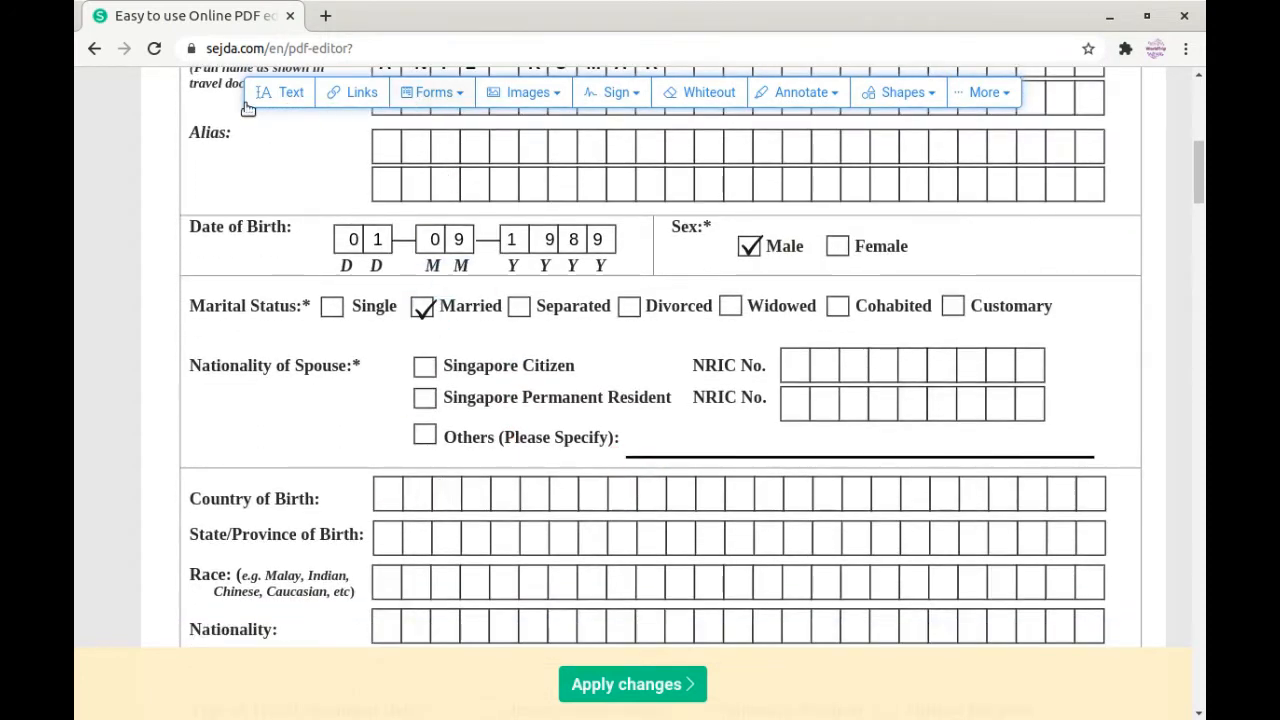
Step: Enter INDIA, spaced across the Country of Birth boxes
left_click(276, 94)
left_click(387, 490)
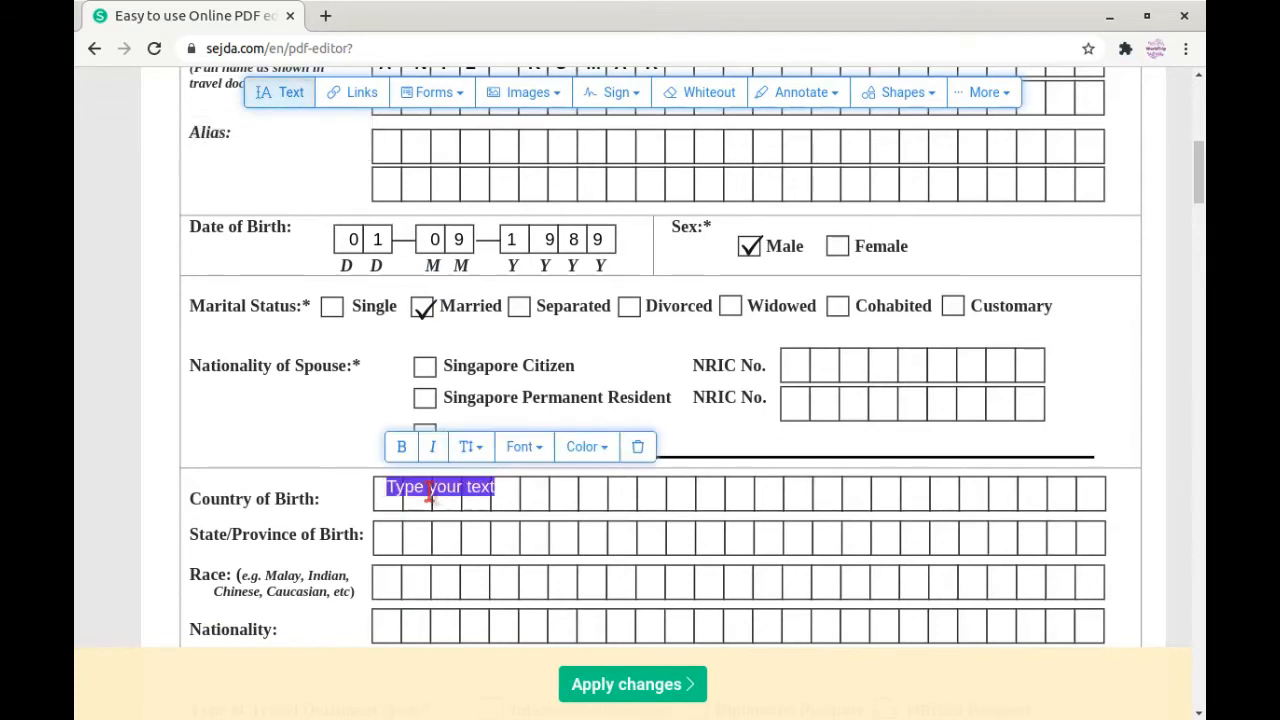
key("BackSpace")
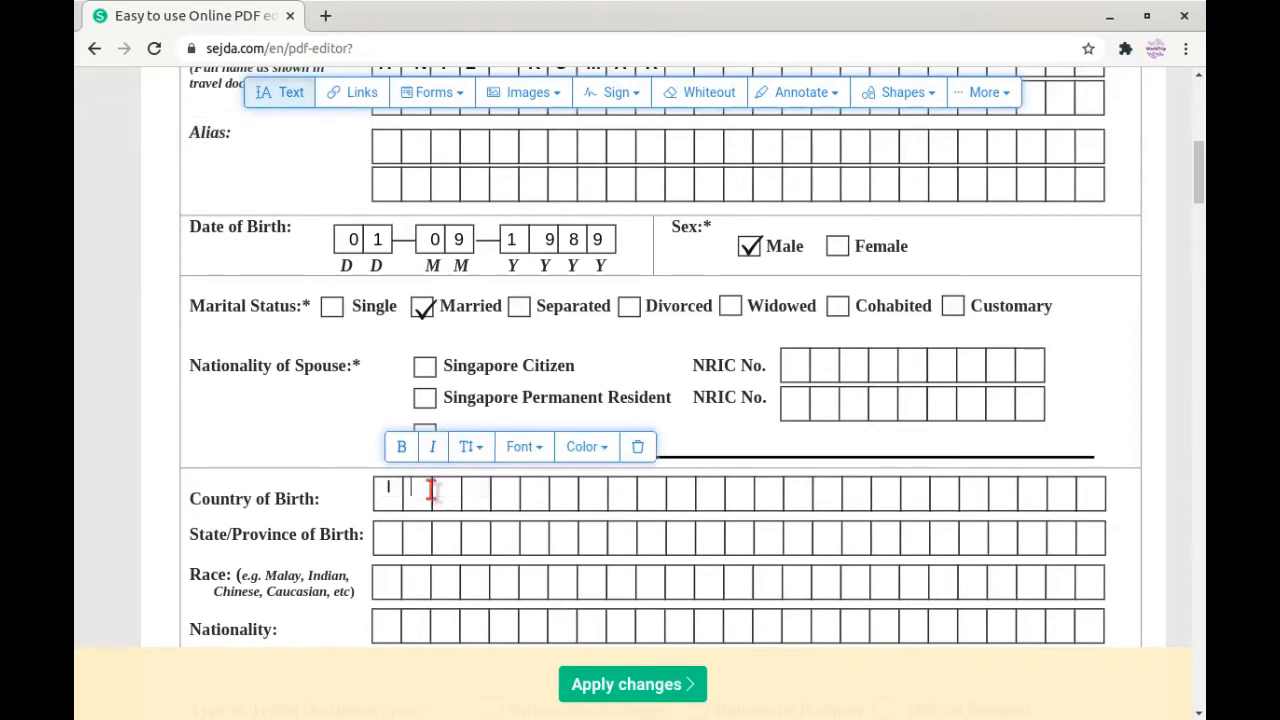
type("I     N     D")
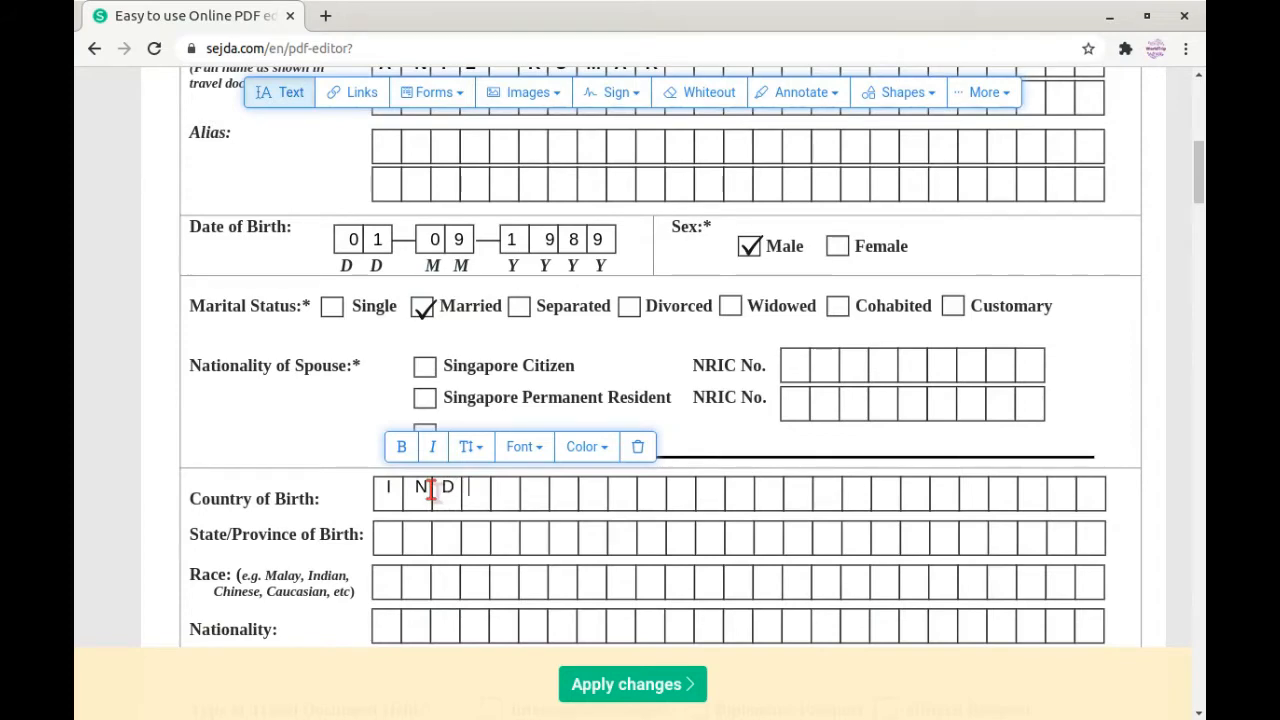
type("   I     A")
Step: Enter MADHAYA PARDESH in the State/Province of Birth boxes, correcting typos
left_click(392, 533)
type("MADHAYA    ")
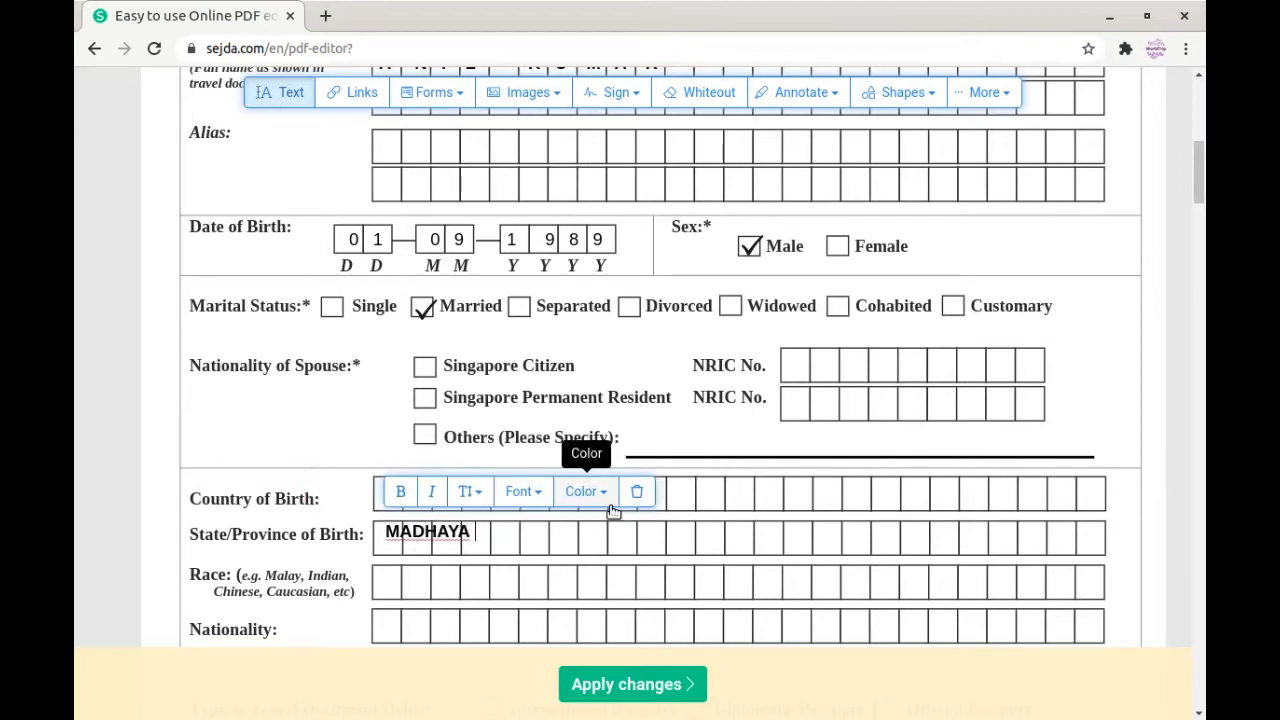
type("PA")
key("BackSpace")
type("AR")
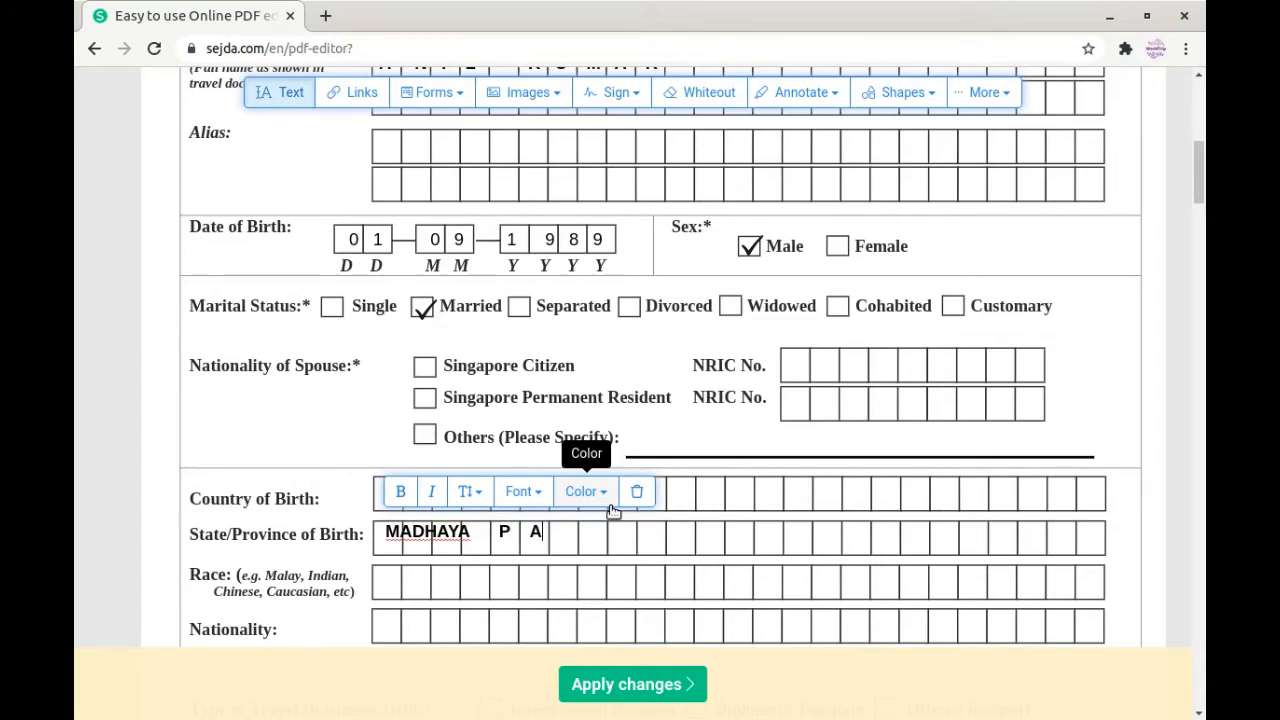
key("BackSpace")
type("R D E SH")
key("BackSpace")
type("H")
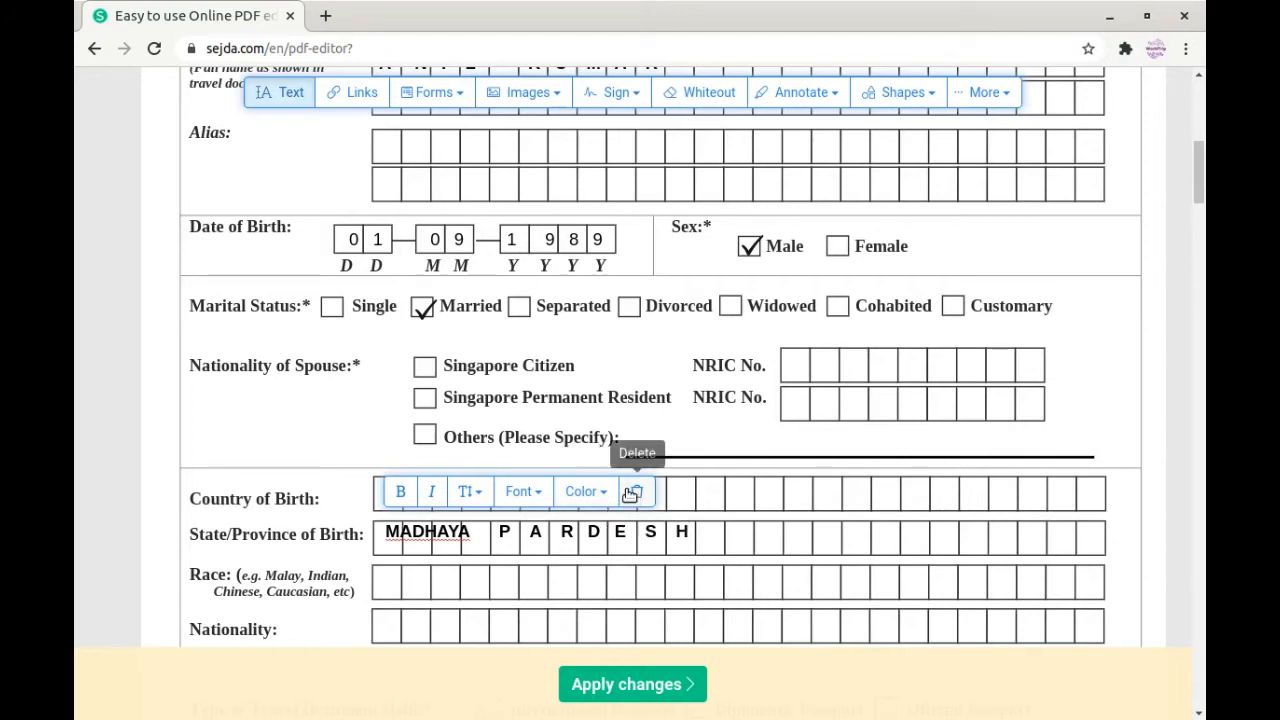
Step: Add spaces so each letter of MADHAYA sits in its own box
left_click(400, 531)
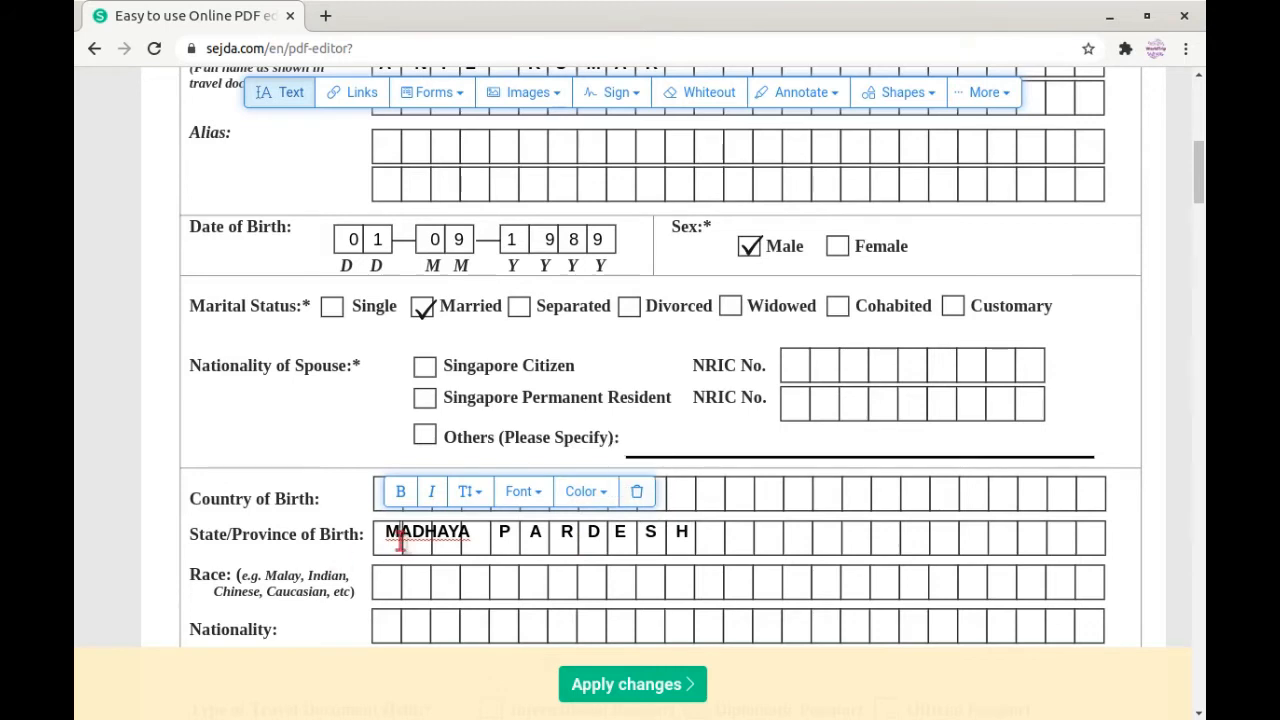
left_click(416, 531)
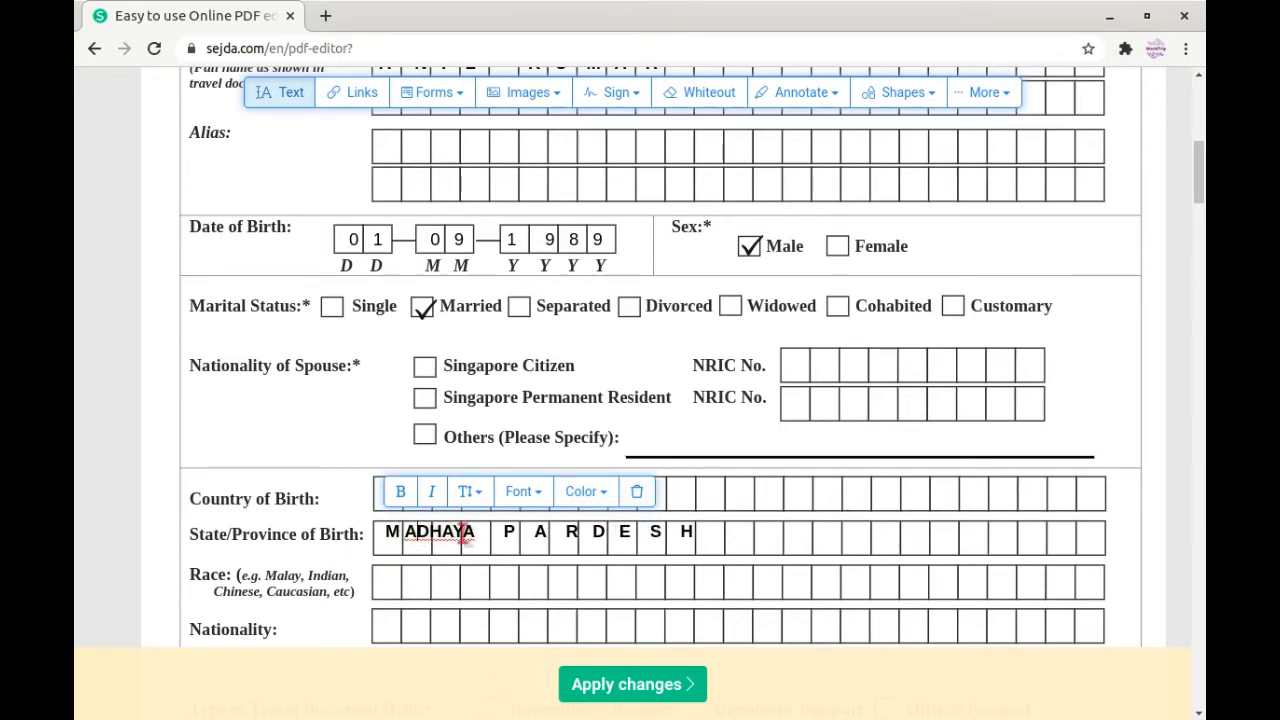
left_click(434, 531)
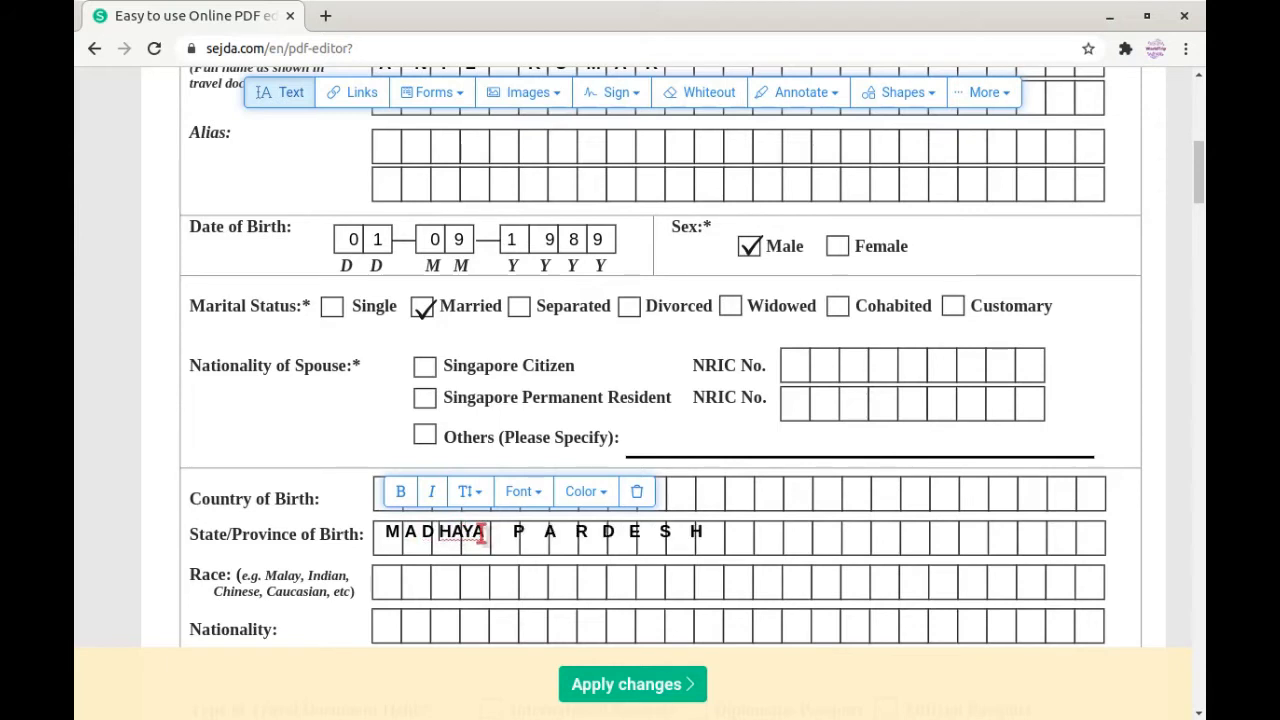
left_click(453, 531)
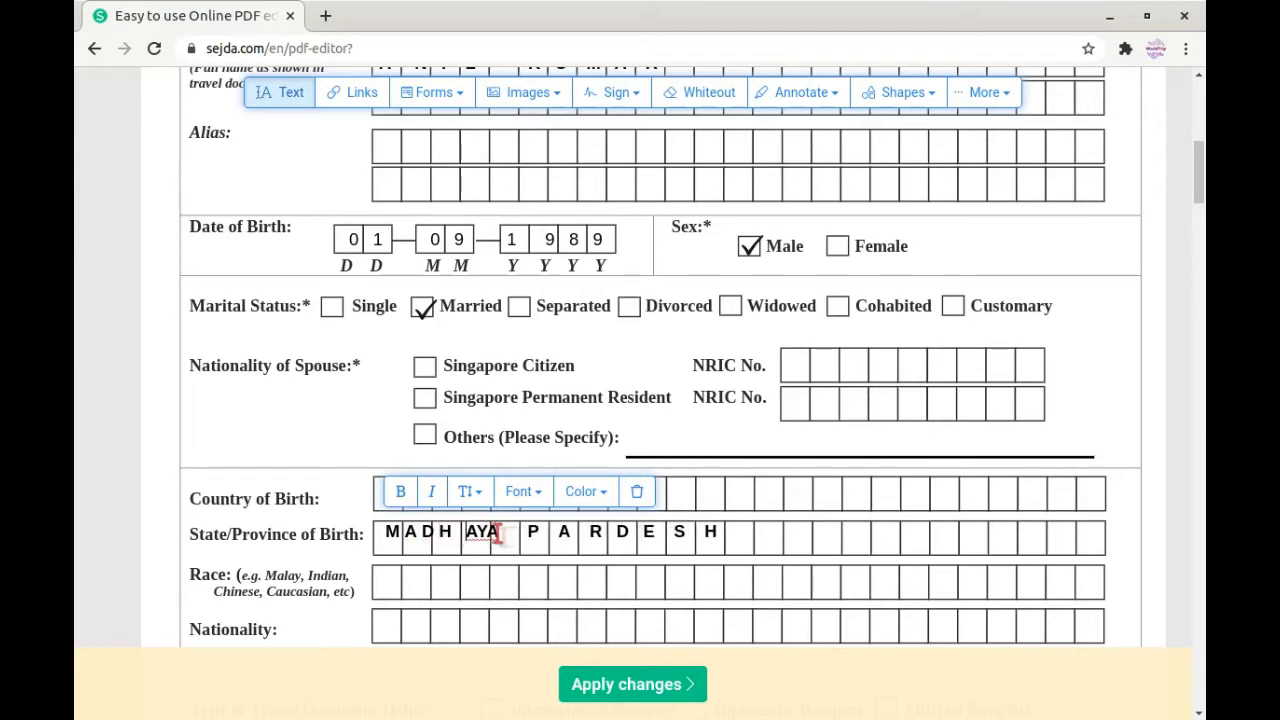
left_click(481, 531)
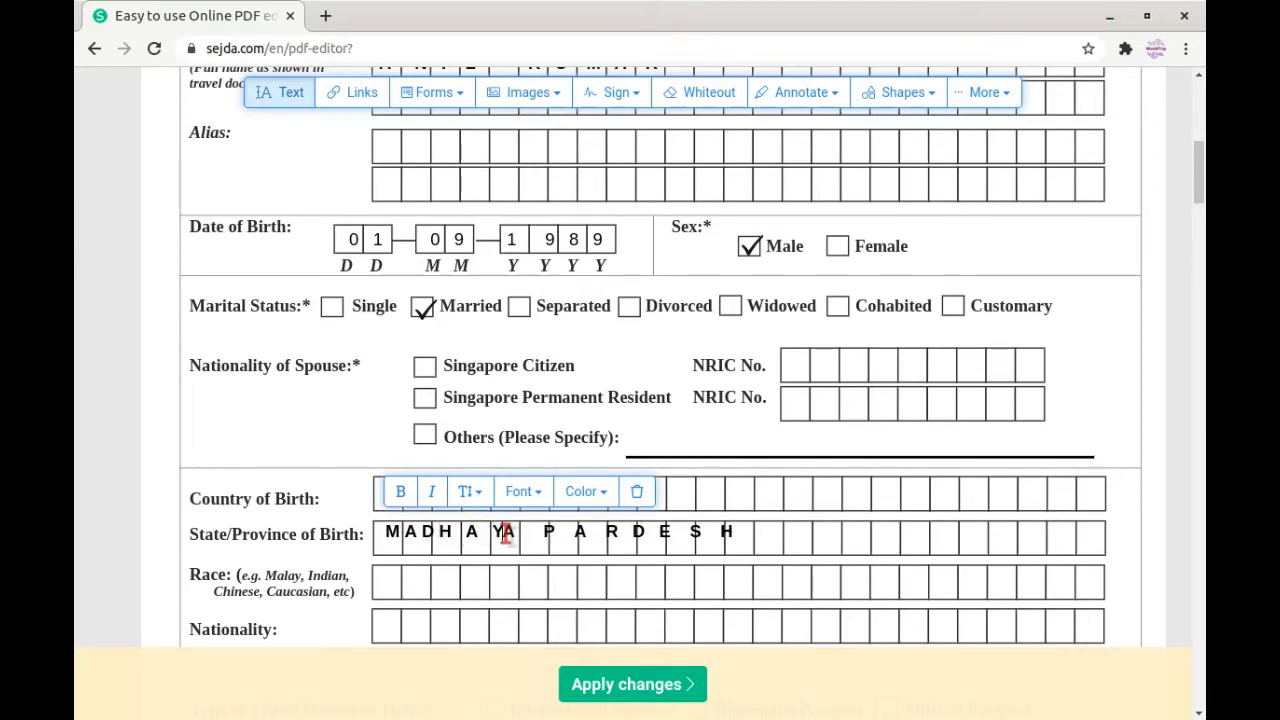
left_click(506, 531)
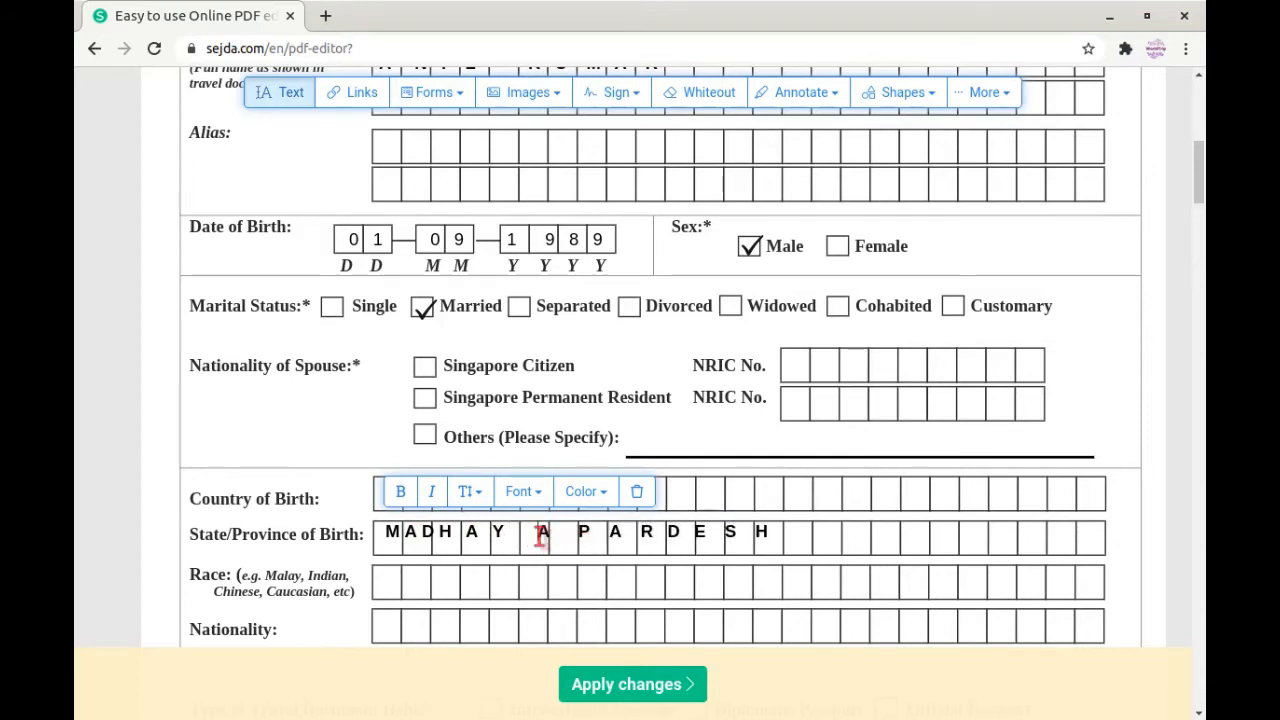
key("BackSpace")
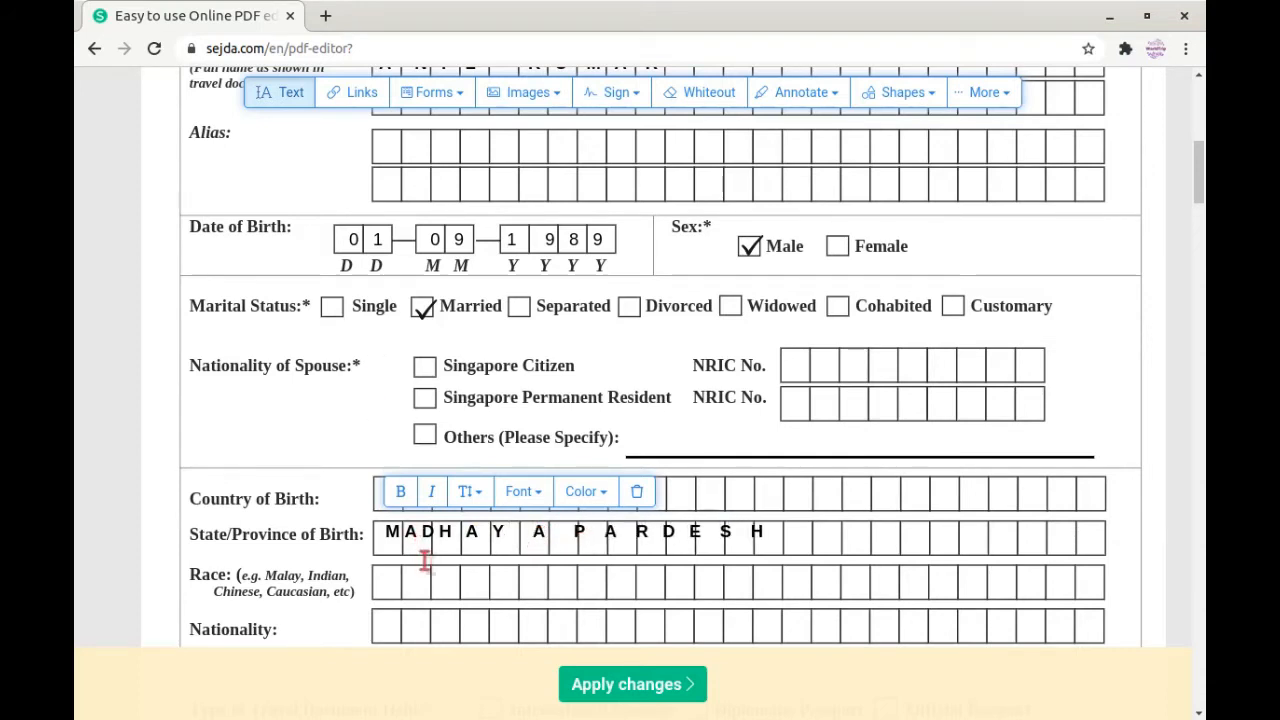
Step: Remove extra spaces before the D and second A, and widen the gap before PARDESH
left_click(425, 529)
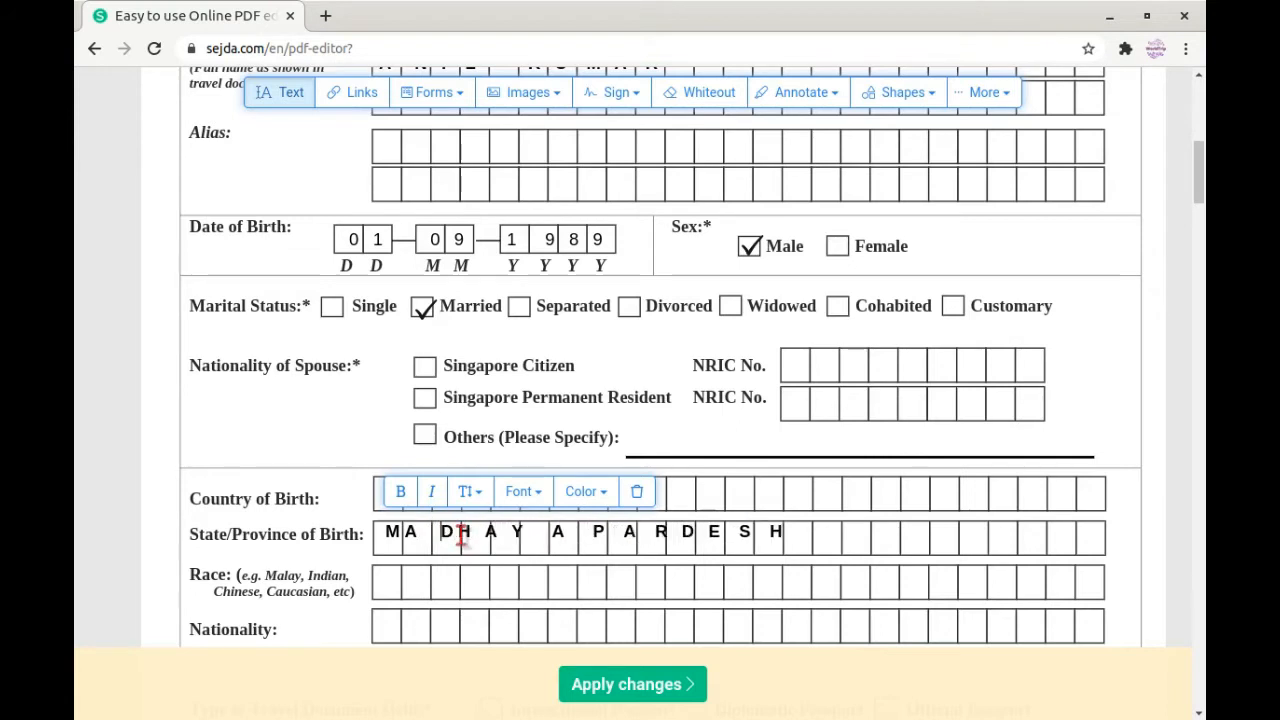
left_click(410, 536)
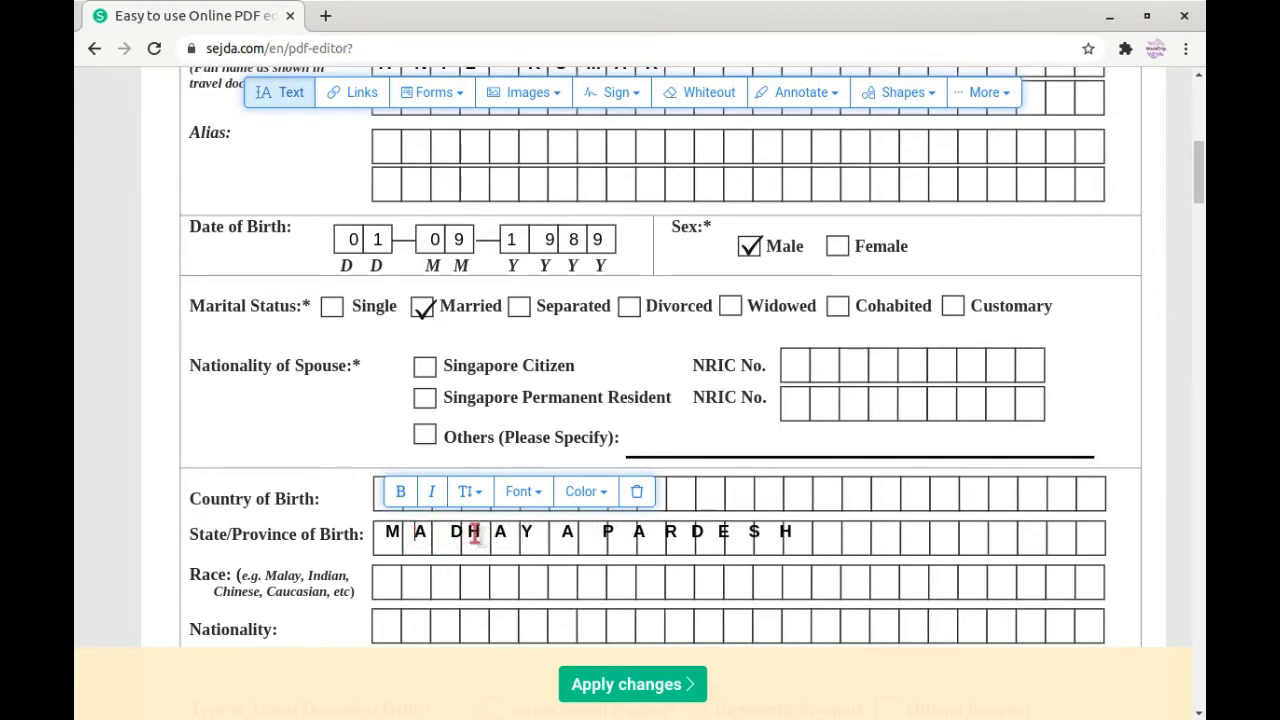
left_click(451, 533)
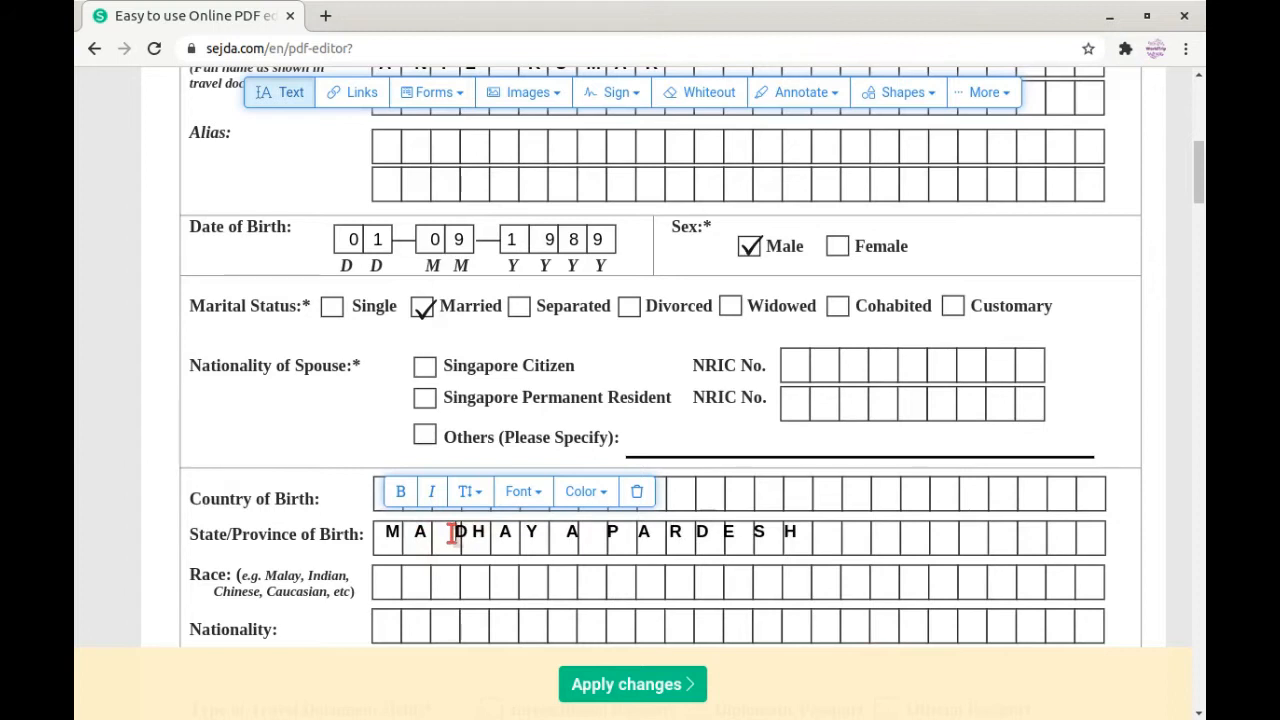
key("BackSpace")
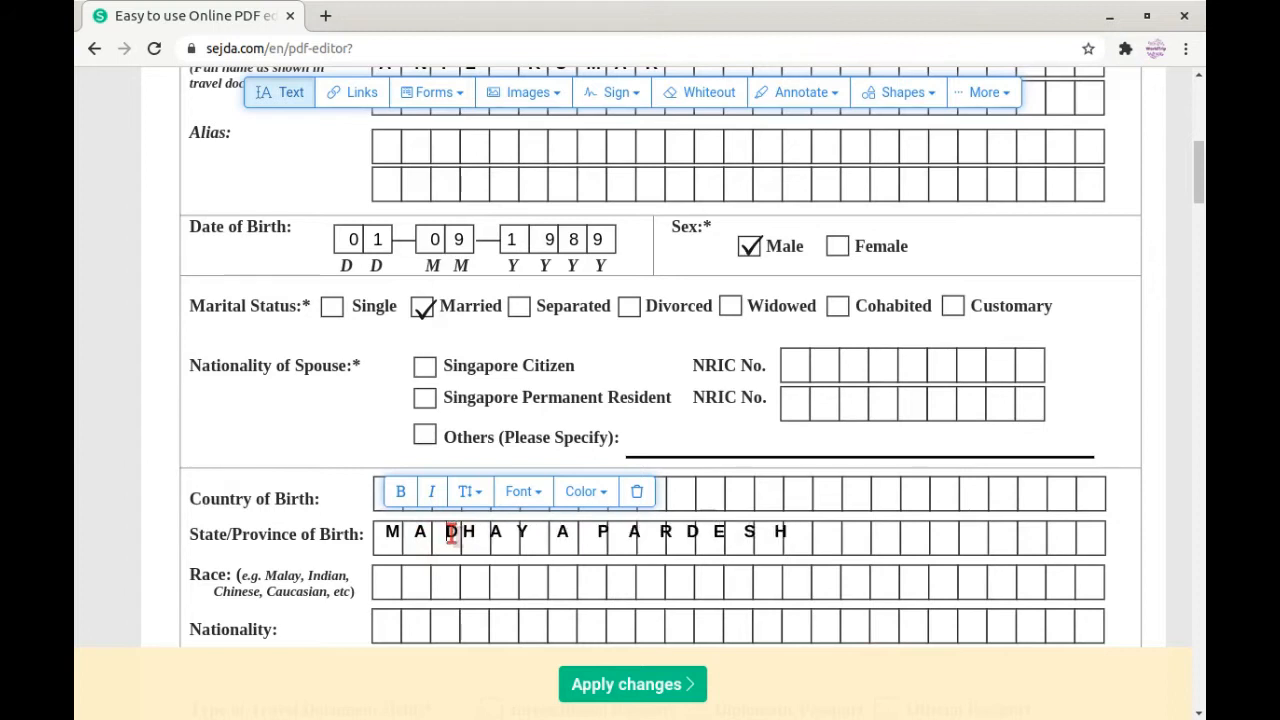
key("Right")
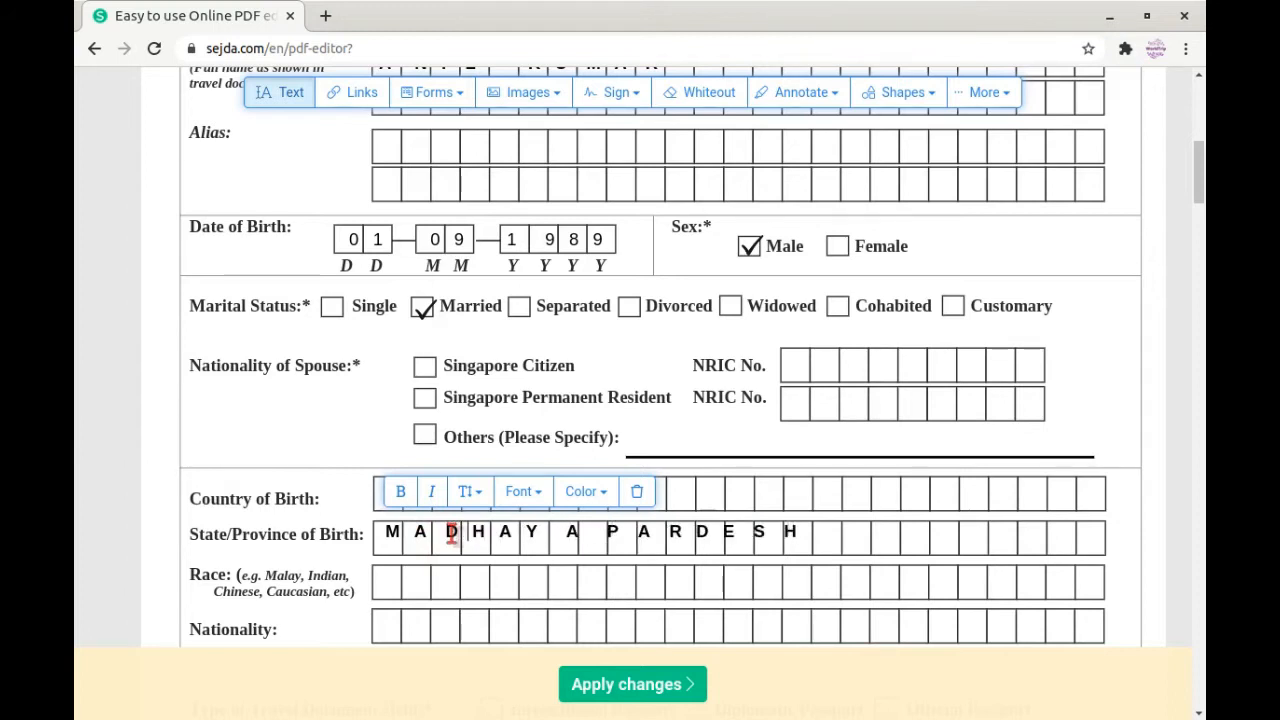
left_click(568, 532)
key("BackSpace")
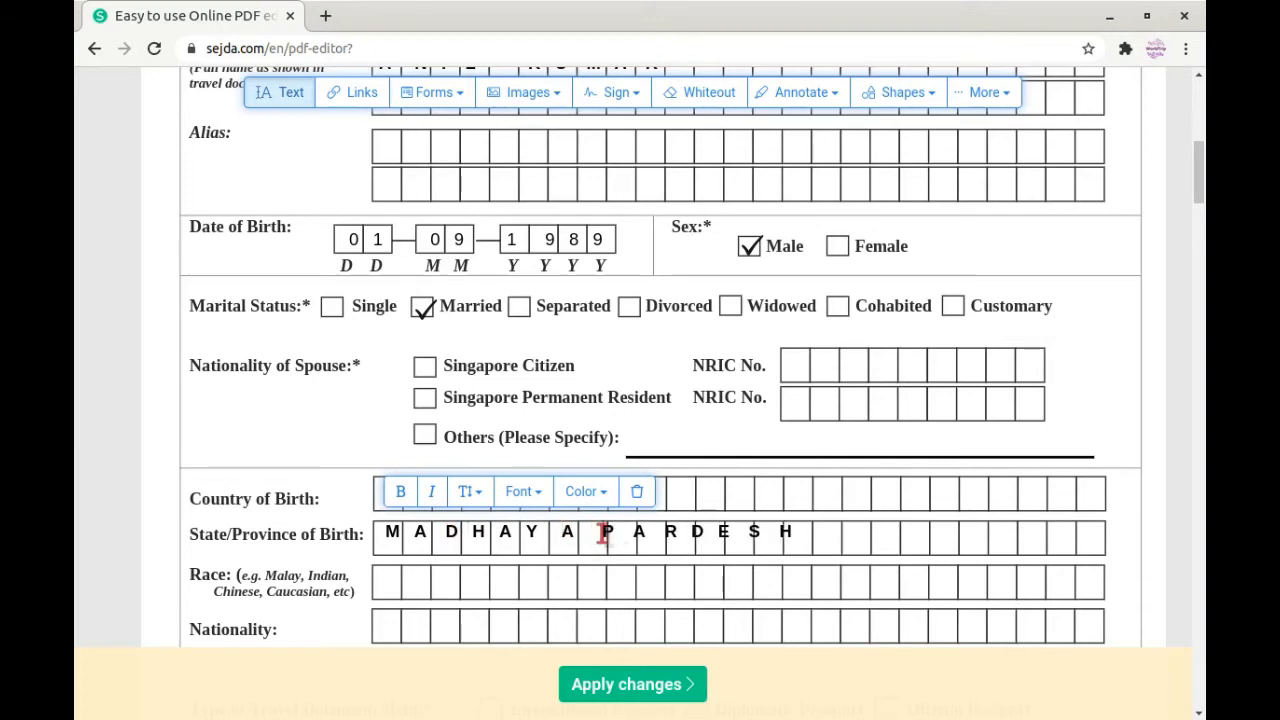
left_click(605, 532)
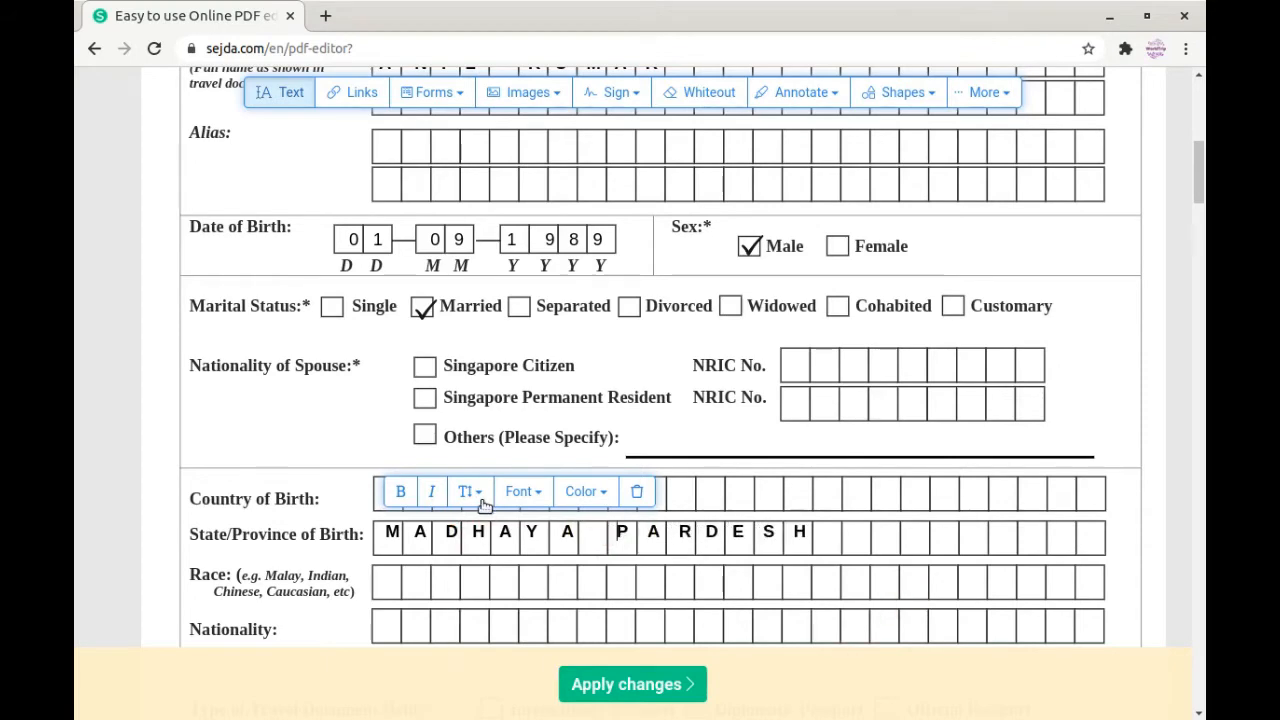
Step: Enter IDIAN in the Race row
scroll(484, 505, "down", 3)
left_click(403, 429)
left_click(383, 432)
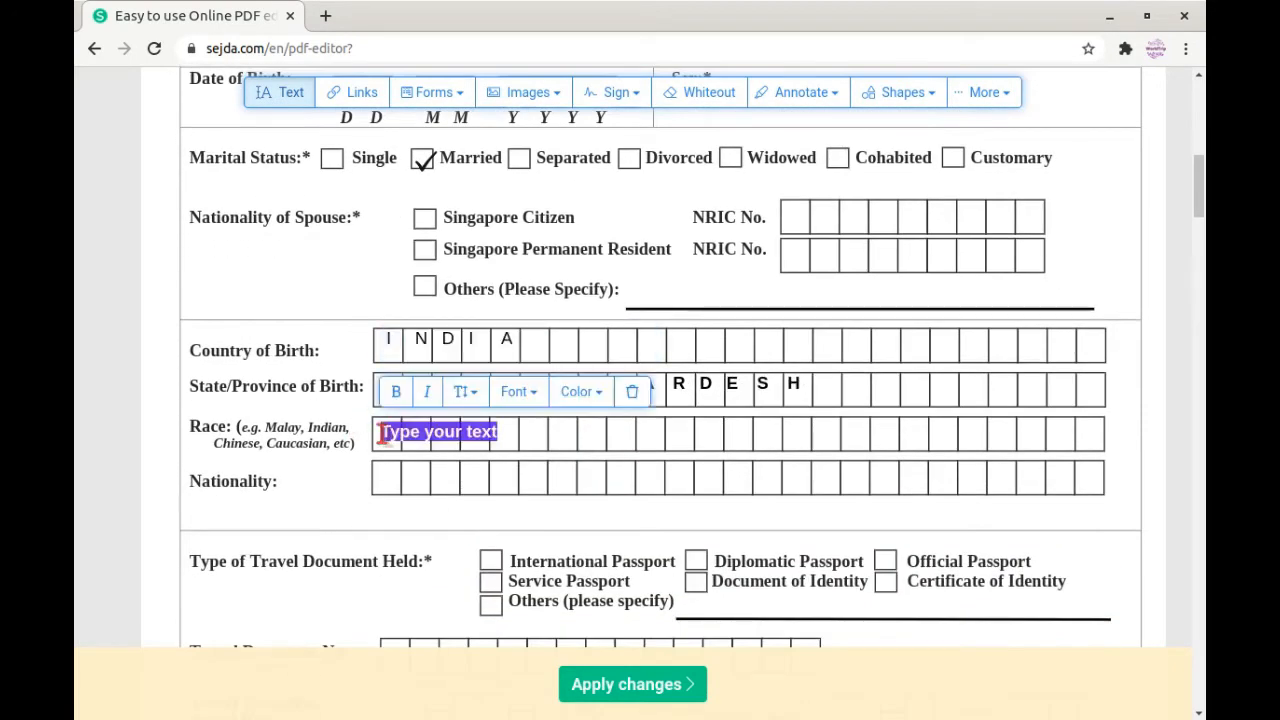
type("I")
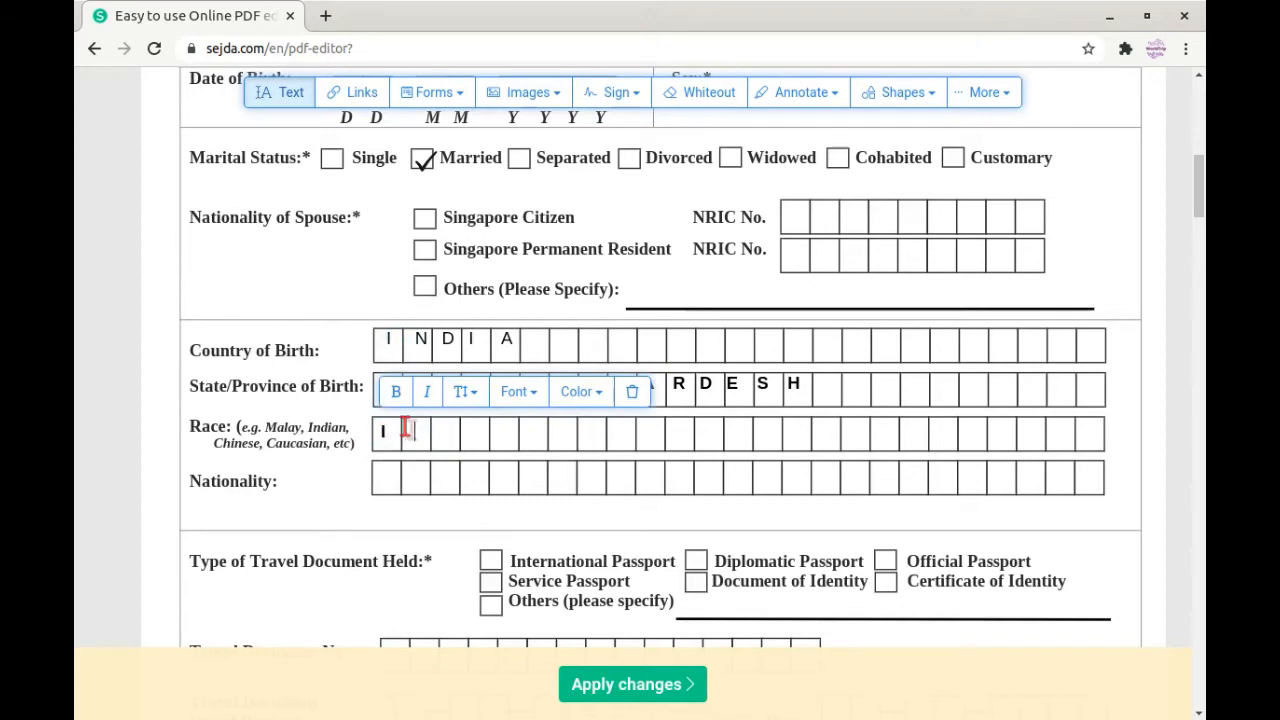
type("DIAN")
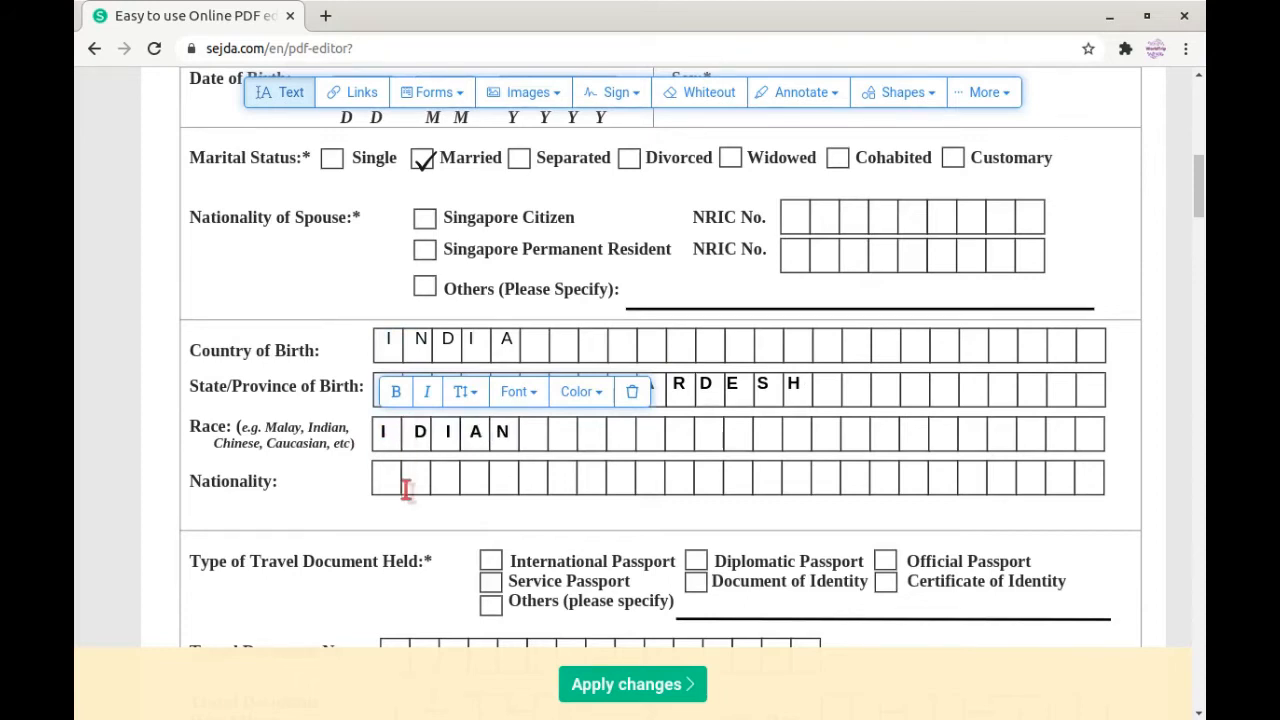
Step: Enter I N D I A N across the Nationality row boxes
left_click(389, 479)
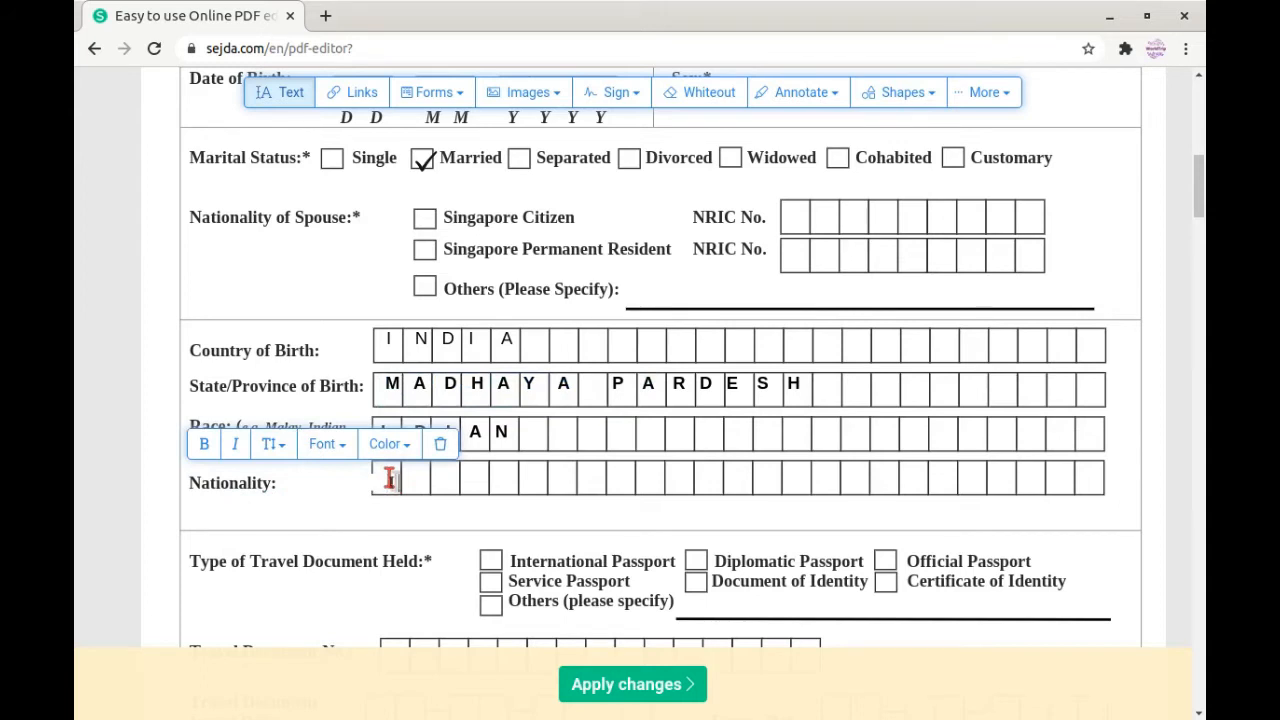
type("I N D I A N")
left_click(493, 526)
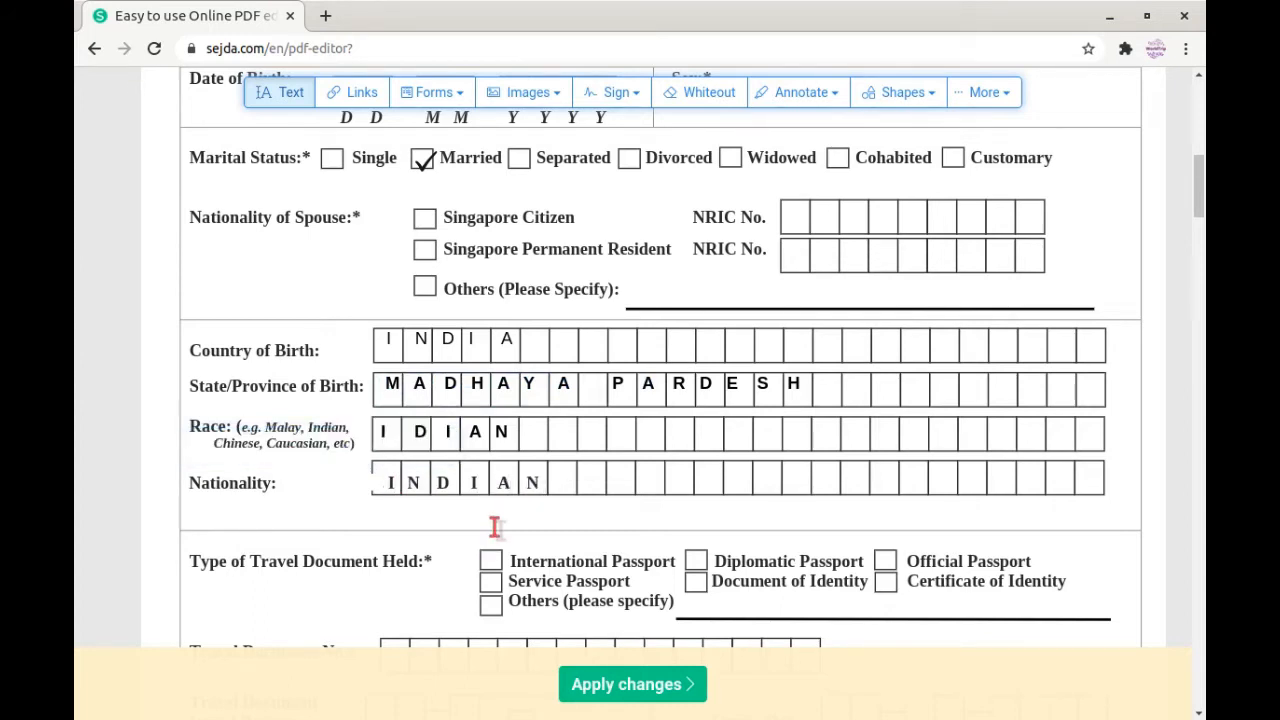
scroll(410, 514, "down", 3)
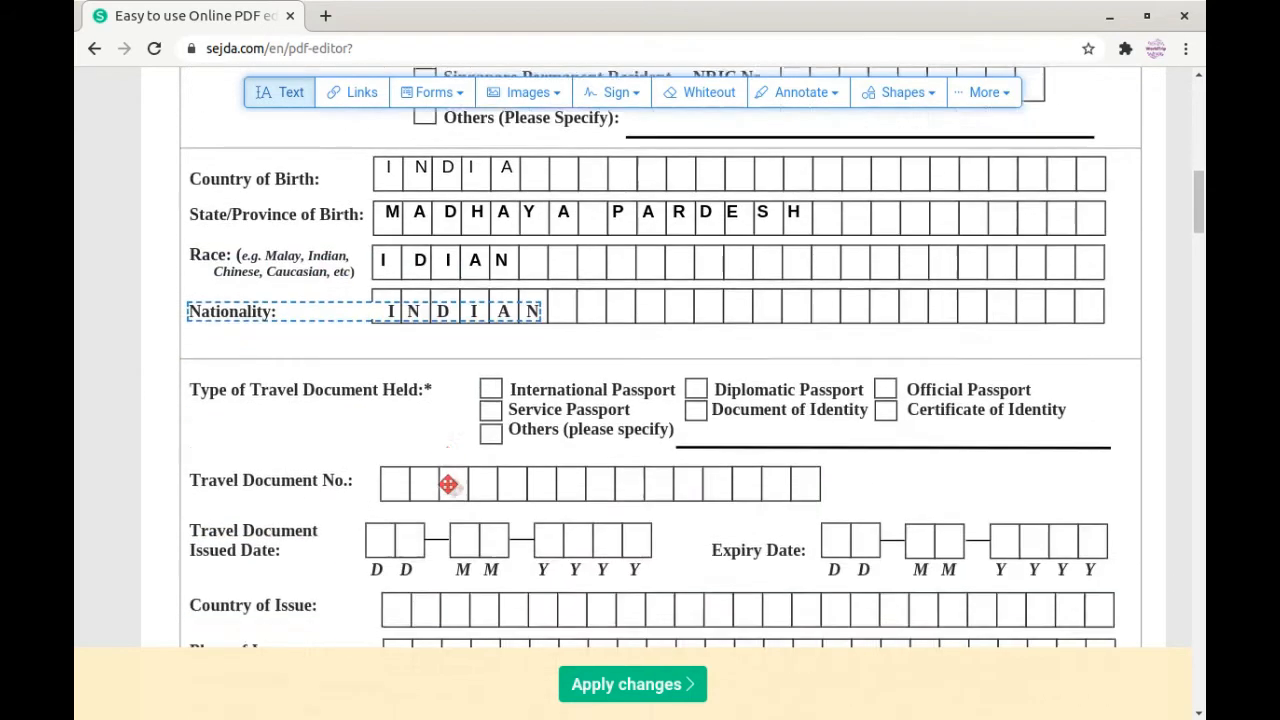
Step: Tick International Passport as the travel document type, then return to the Text tool
left_click(418, 94)
left_click(487, 158)
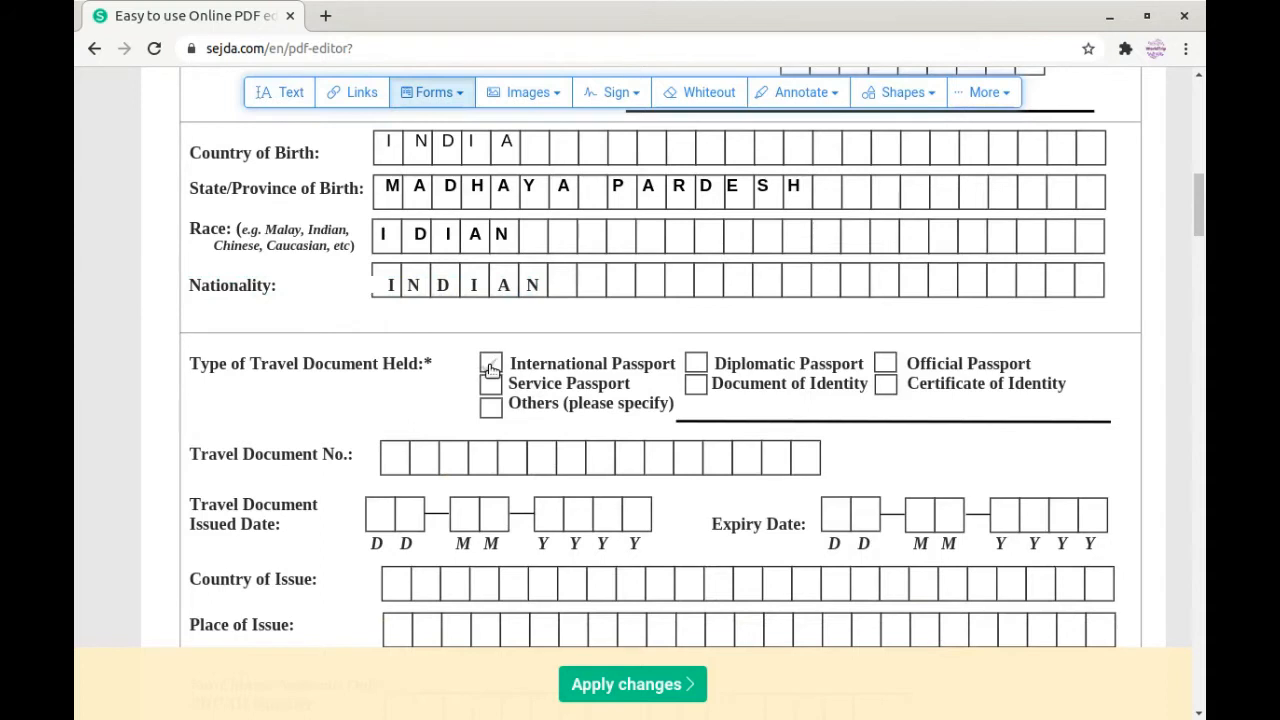
left_click(491, 366)
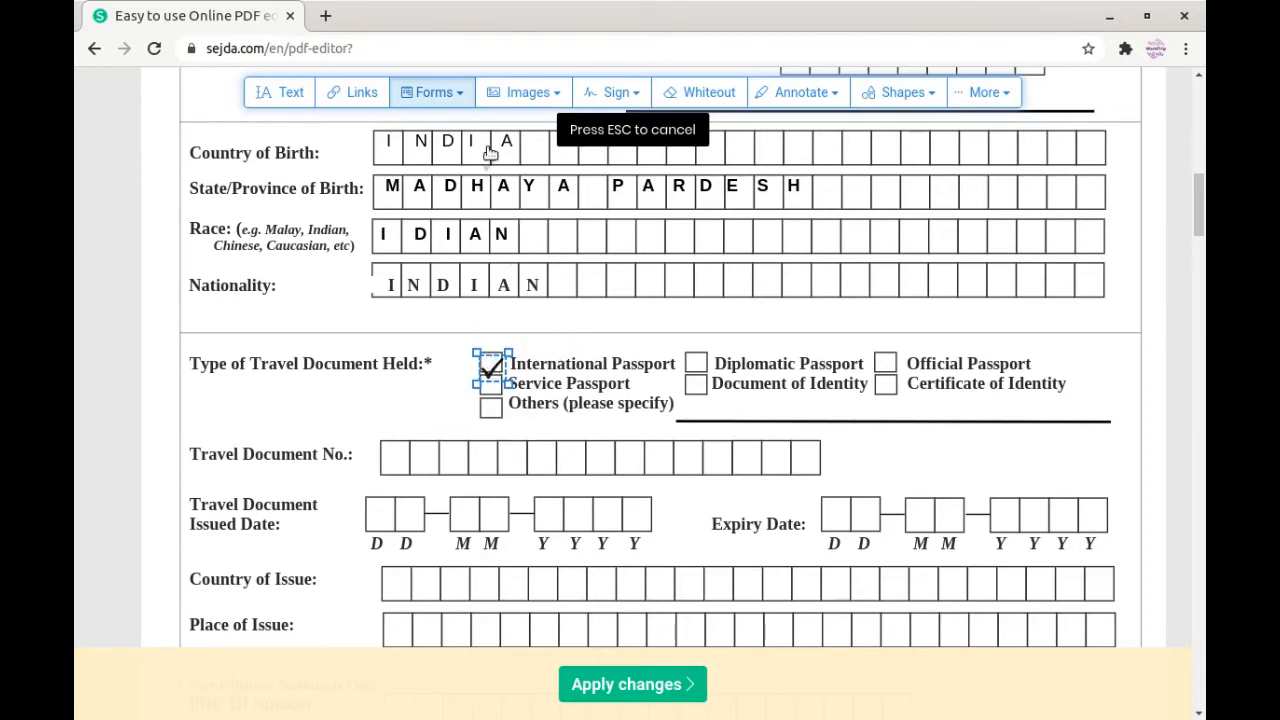
right_click(511, 349)
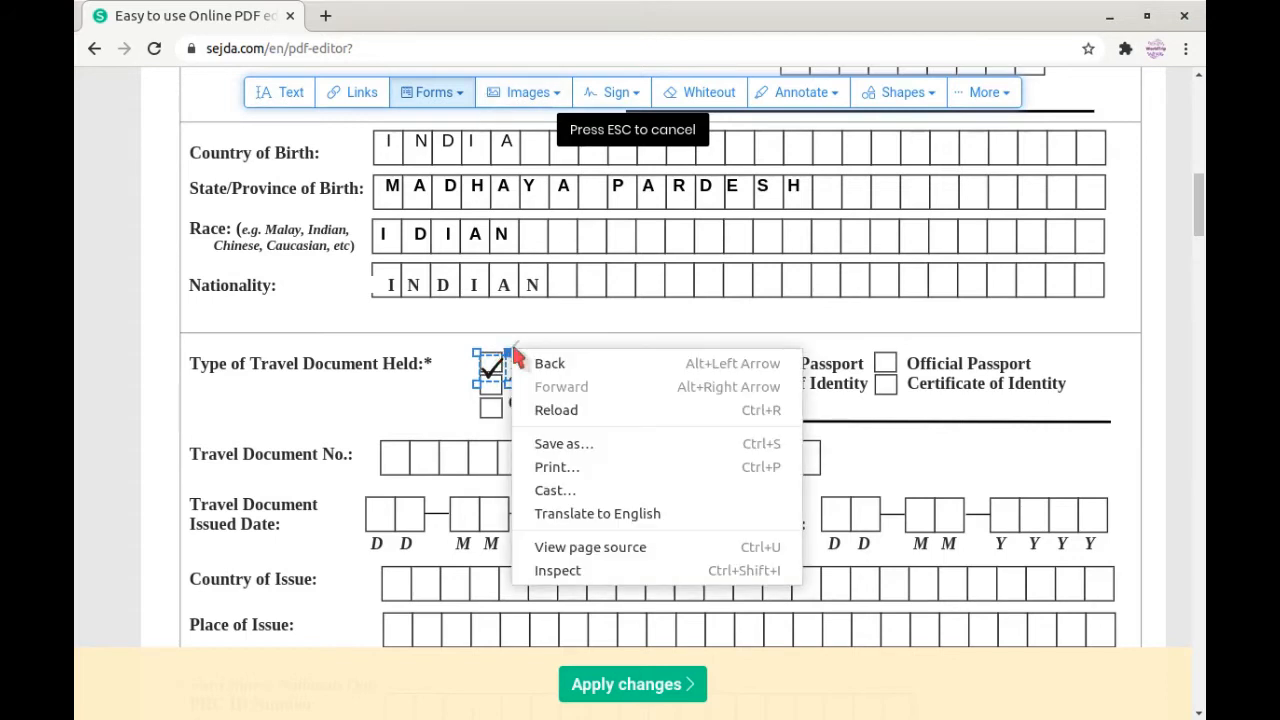
key("Escape")
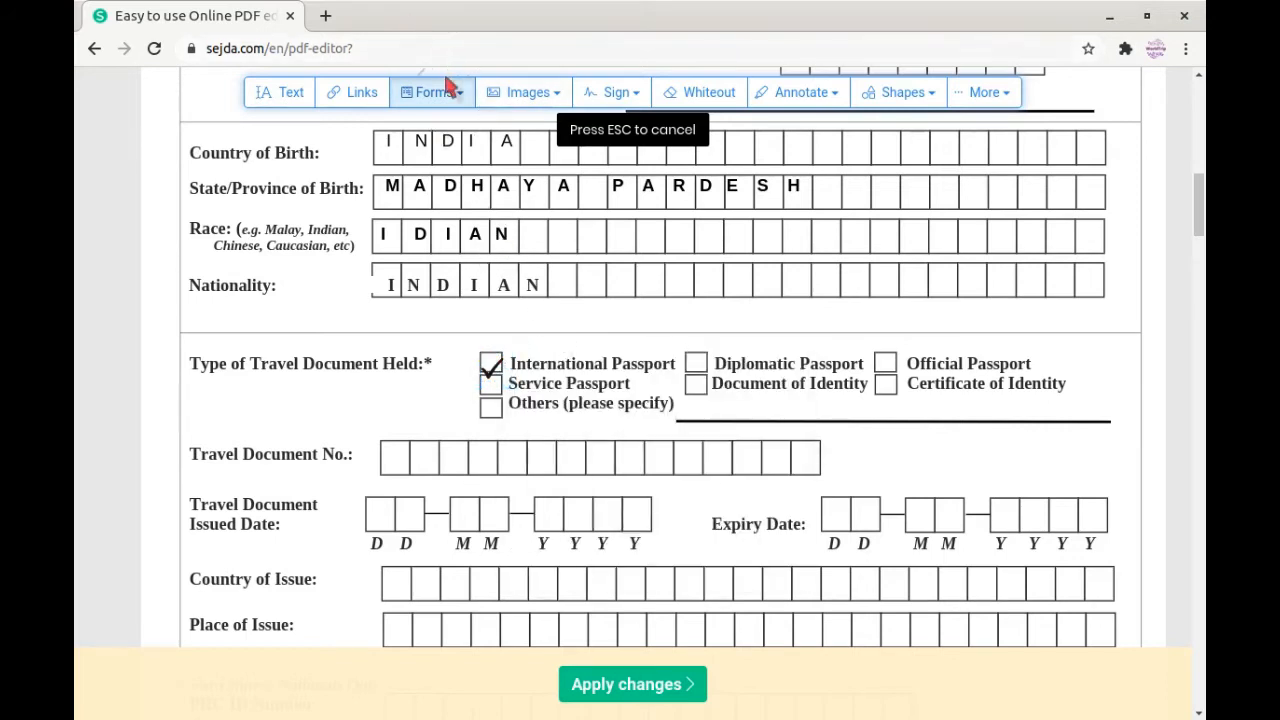
left_click(445, 91)
left_click(410, 151)
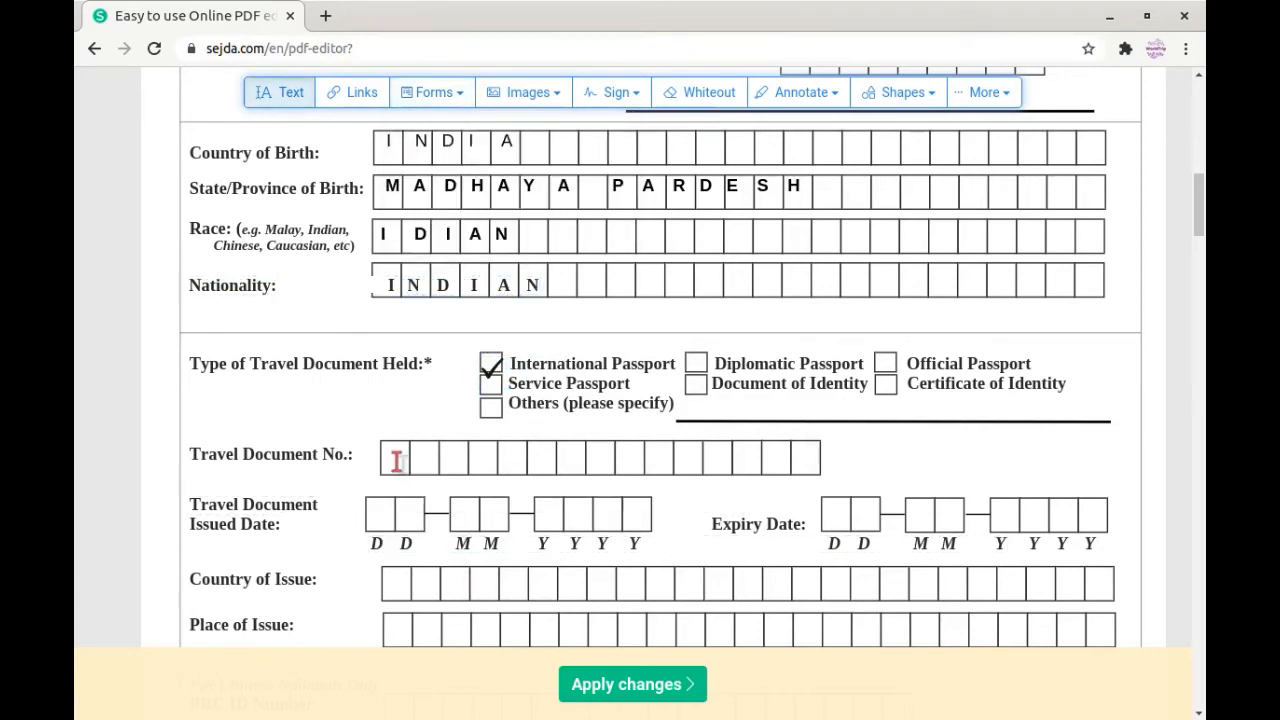
Step: Enter the passport number in the Travel Document No. boxes
left_click(397, 461)
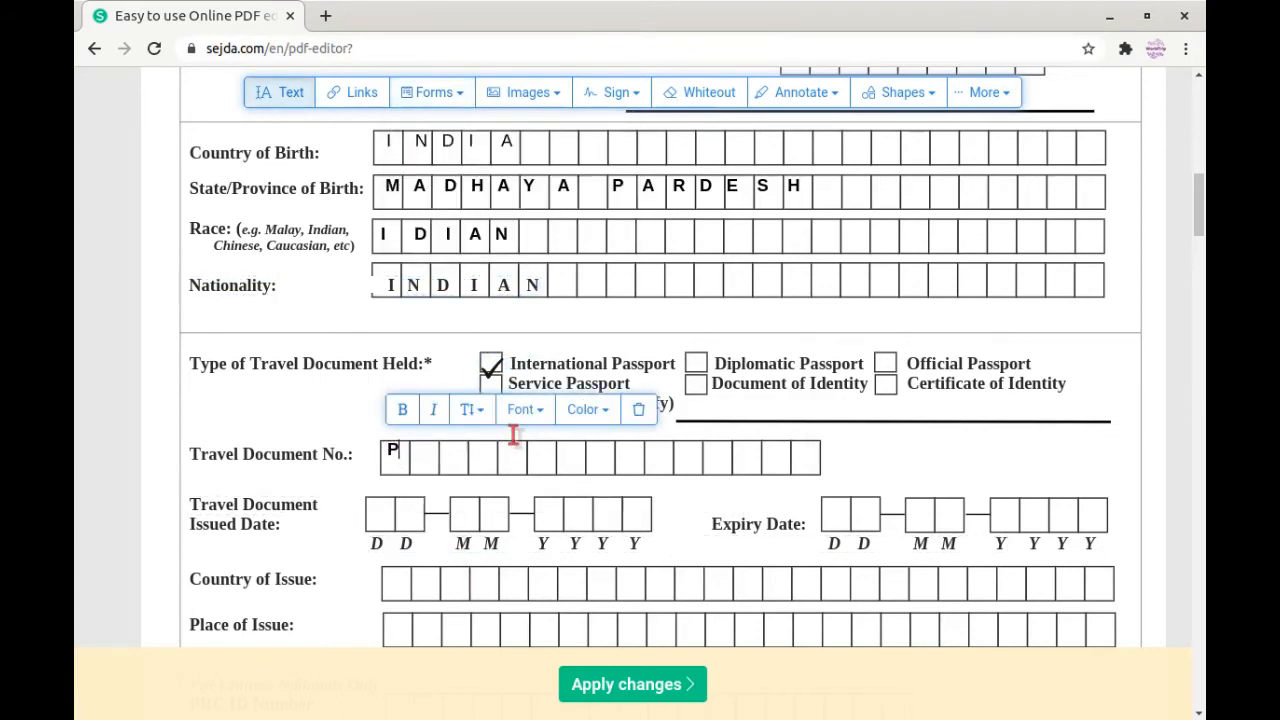
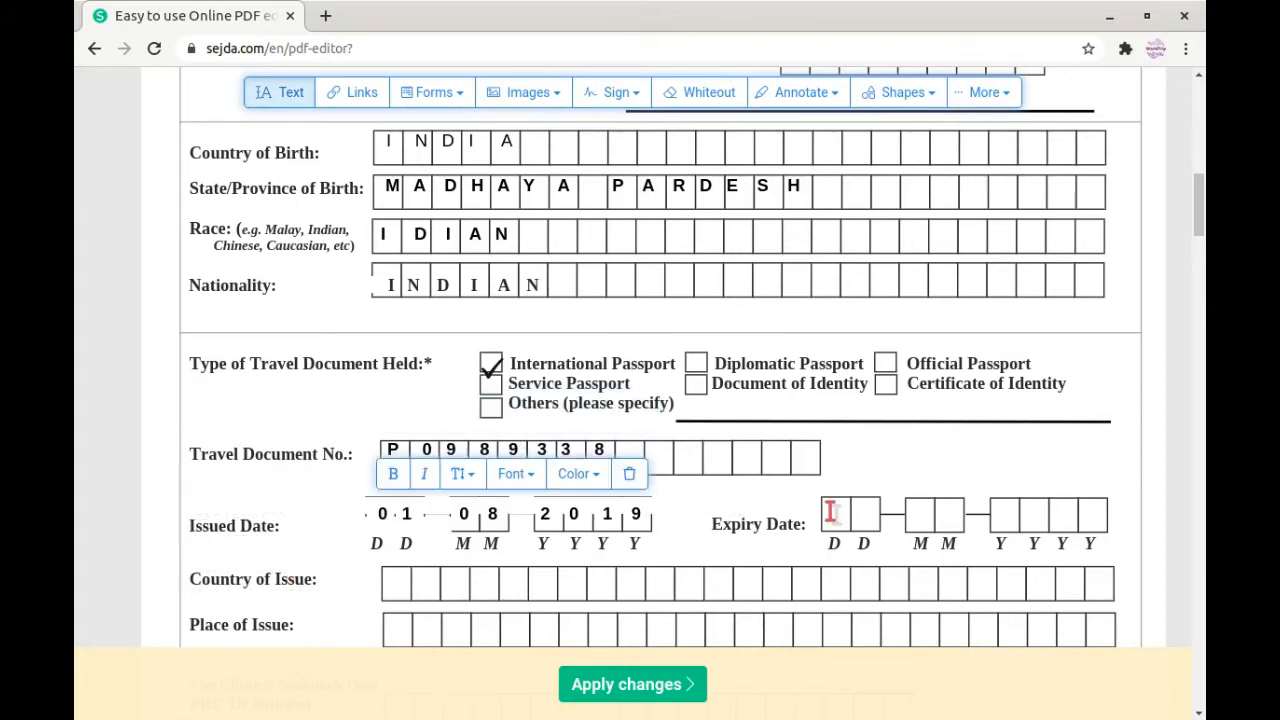
left_click(831, 512)
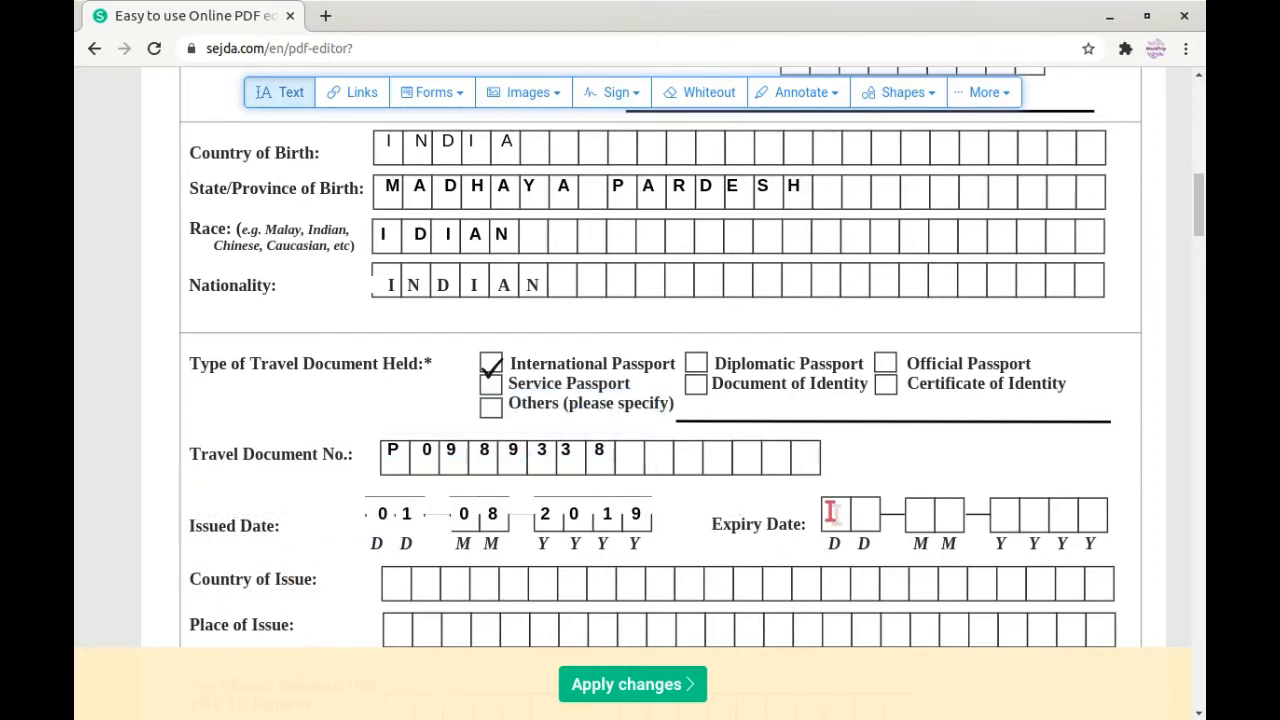
Step: Fill the expiry date boxes with 31 07 2029
left_click(831, 512)
left_click(945, 510)
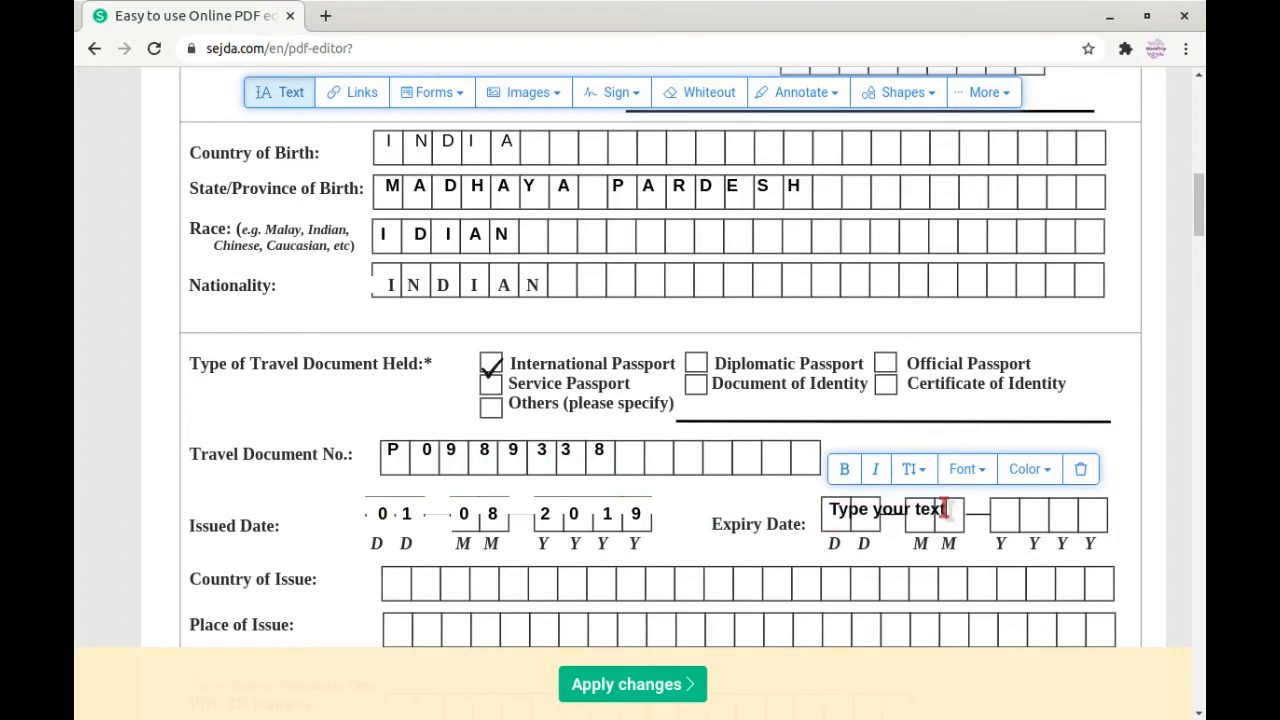
key("BackSpace")
key("BackSpace")
key("BackSpace")
key("BackSpace")
key("BackSpace")
key("BackSpace")
key("BackSpace")
key("BackSpace")
key("BackSpace")
key("BackSpace")
key("BackSpace")
key("BackSpace")
key("BackSpace")
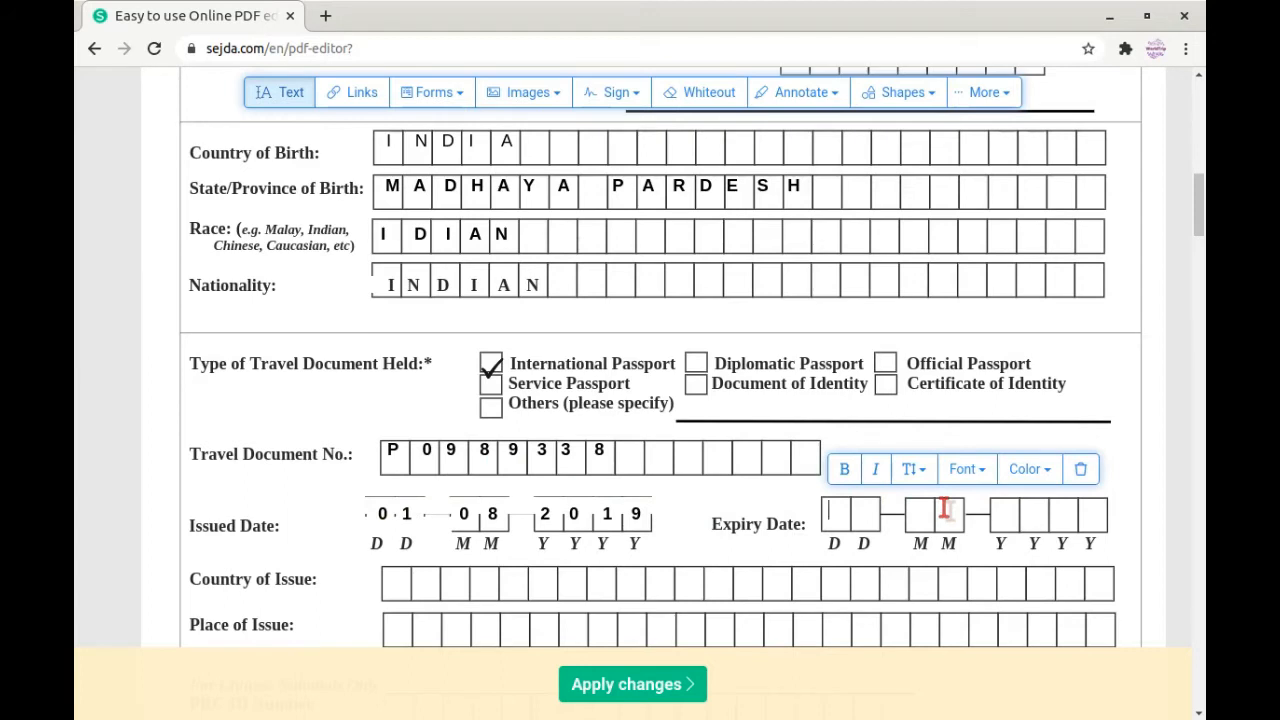
type("31")
key("BackSpace")
key("BackSpace")
type("3107")
key("Tab")
type("2 0 2 ")
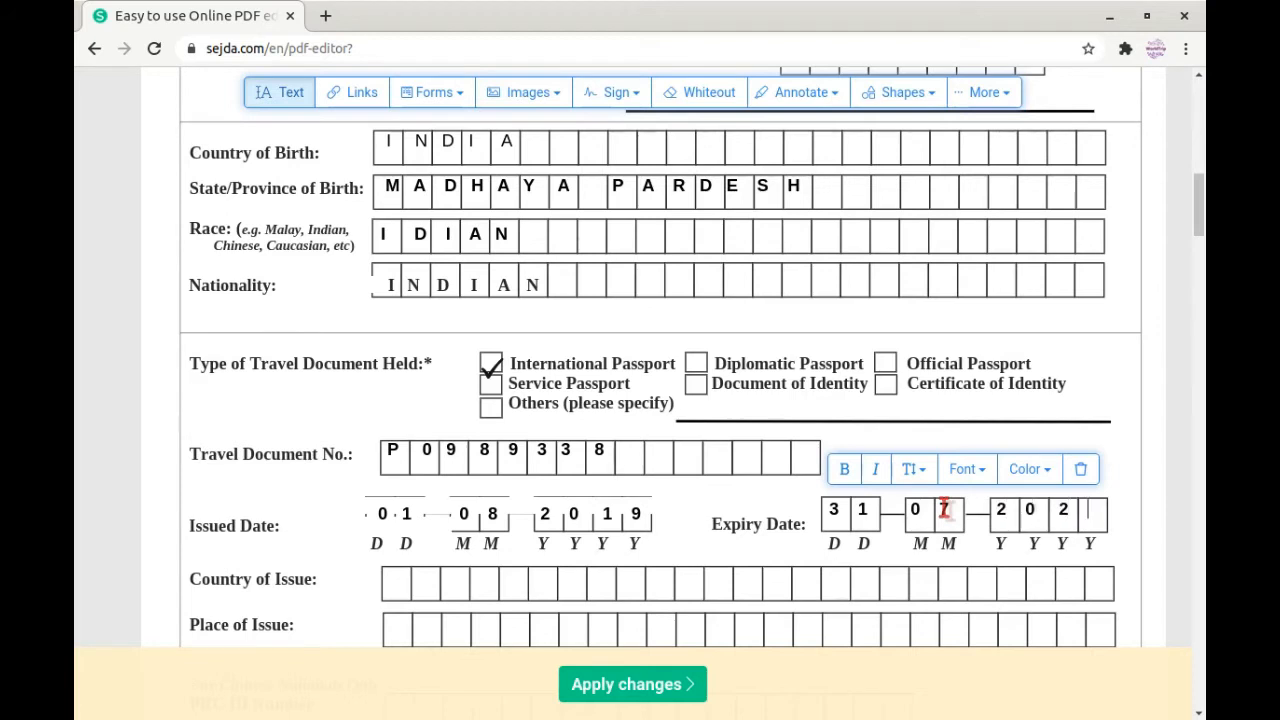
type("9")
Step: Start a text entry in the Country of Issue boxes
scroll(333, 454, "down", 3)
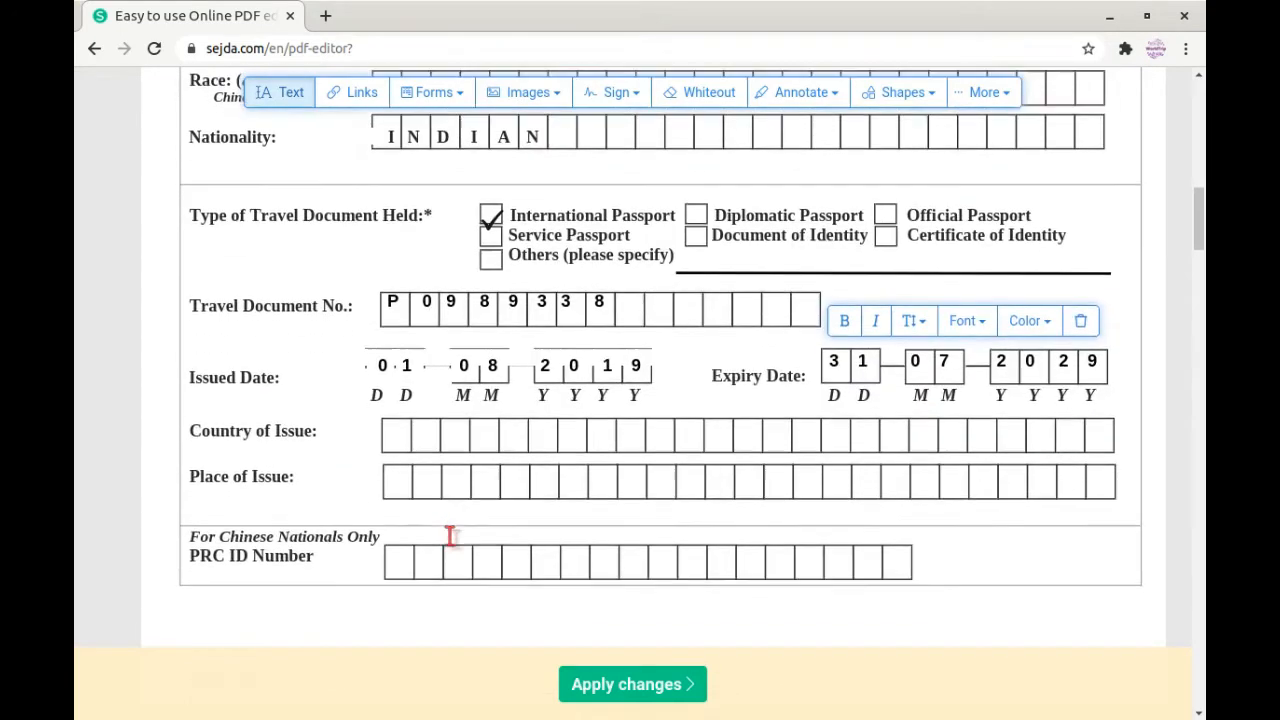
left_click(413, 438)
left_click(512, 433)
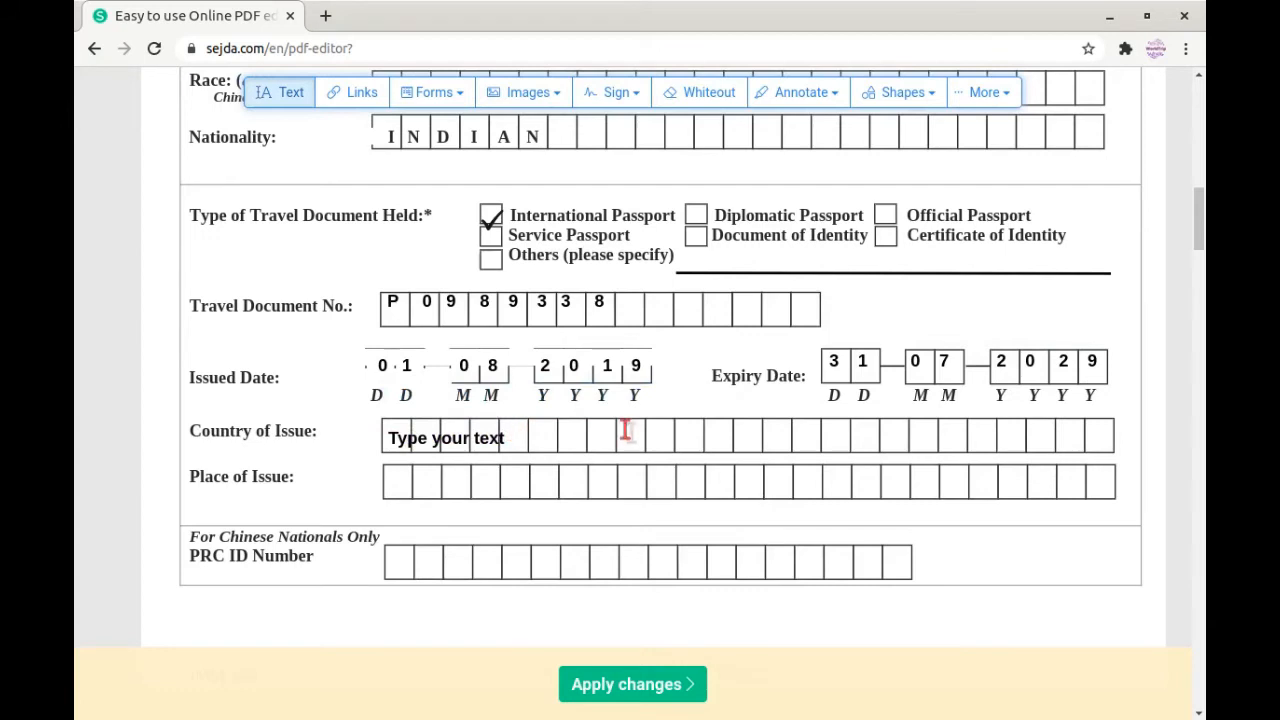
Step: Enter I N D I A in the Country of Issue boxes, fixing the mistyped Q
left_click(508, 436)
left_click(505, 438)
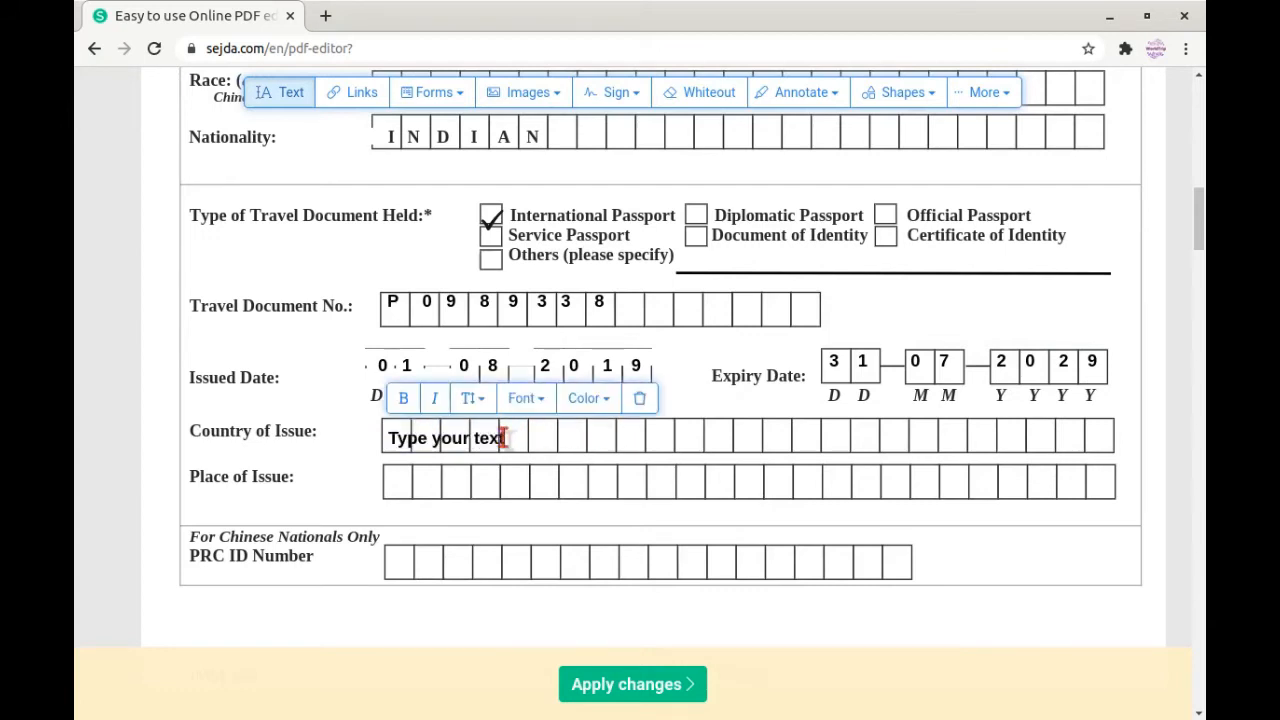
key("BackSpace")
key("BackSpace")
key("BackSpace")
key("BackSpace")
key("BackSpace")
key("BackSpace")
key("BackSpace")
key("BackSpace")
key("BackSpace")
key("BackSpace")
key("BackSpace")
key("BackSpace")
key("BackSpace")
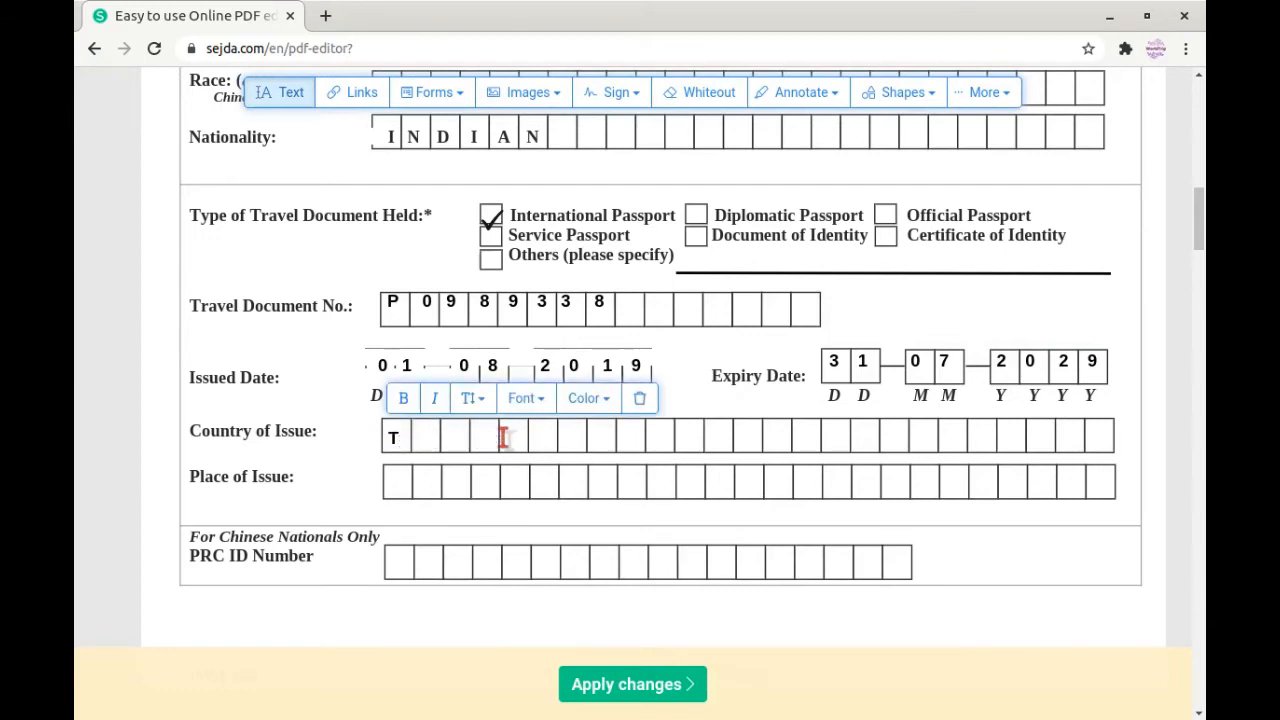
type("I  N  D  I  Q")
key("BackSpace")
type("A")
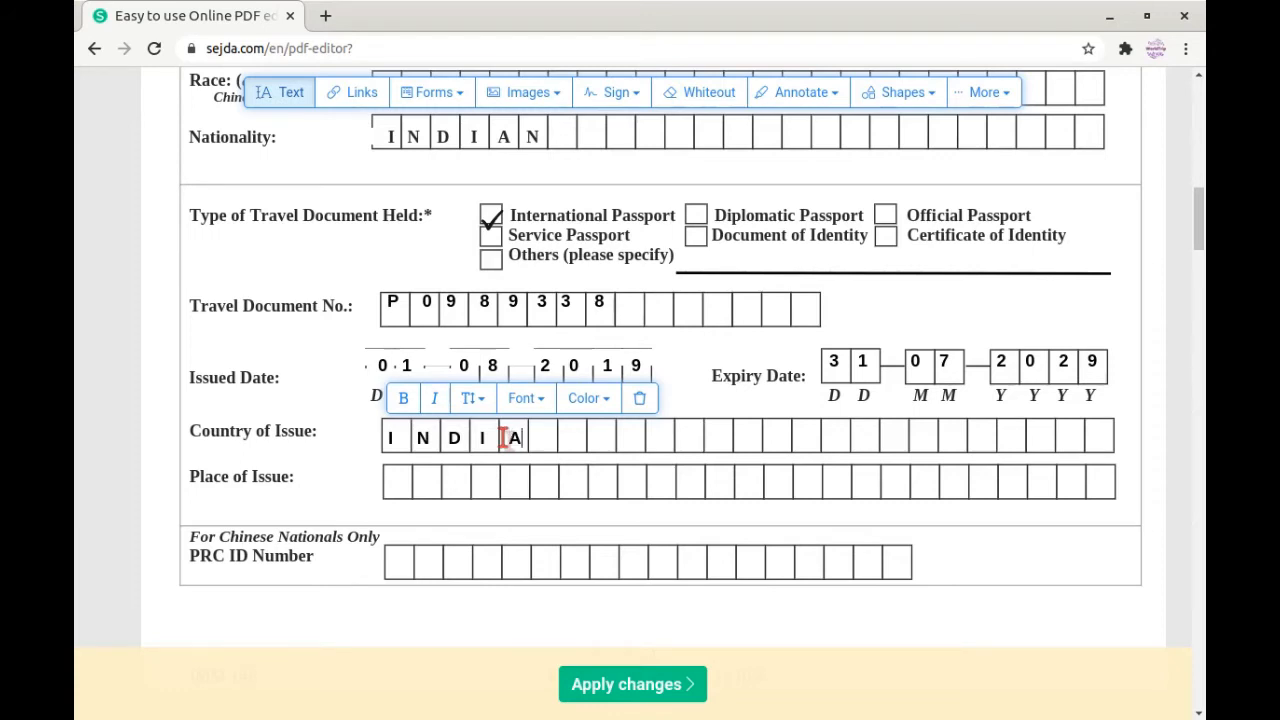
left_click(405, 481)
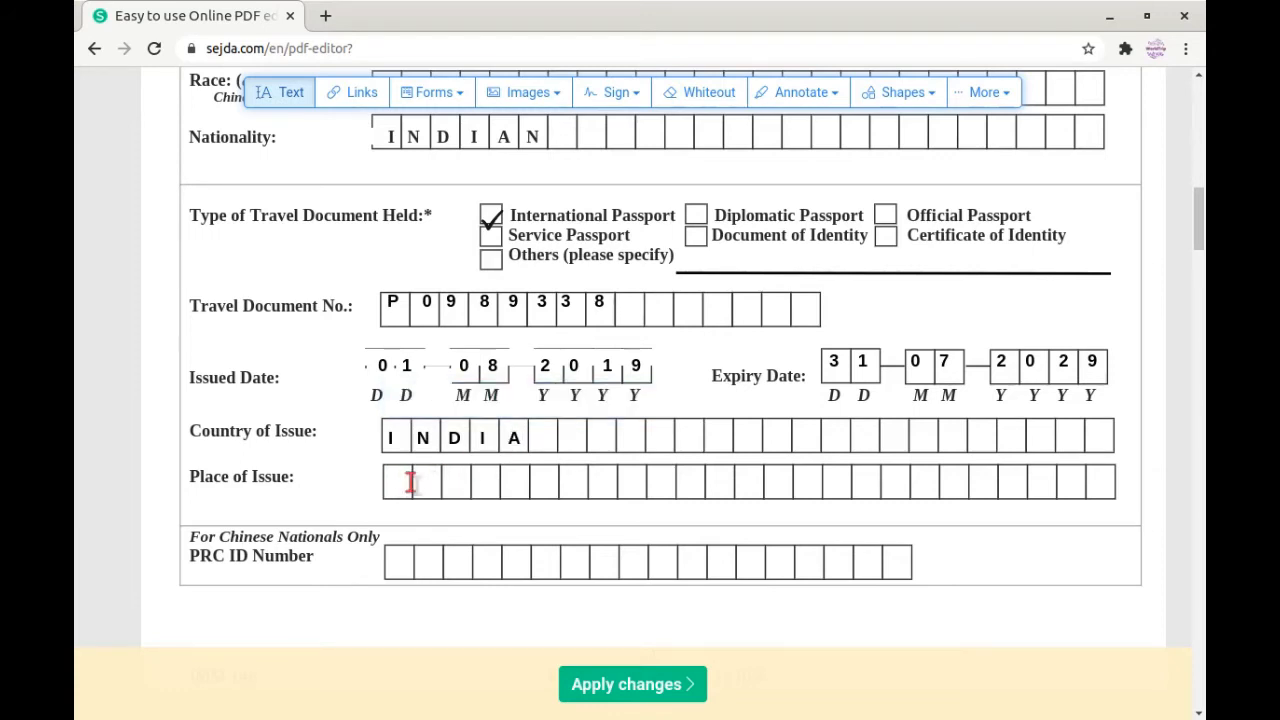
Step: Enter INDORE in the Place of Issue boxes
left_click(408, 482)
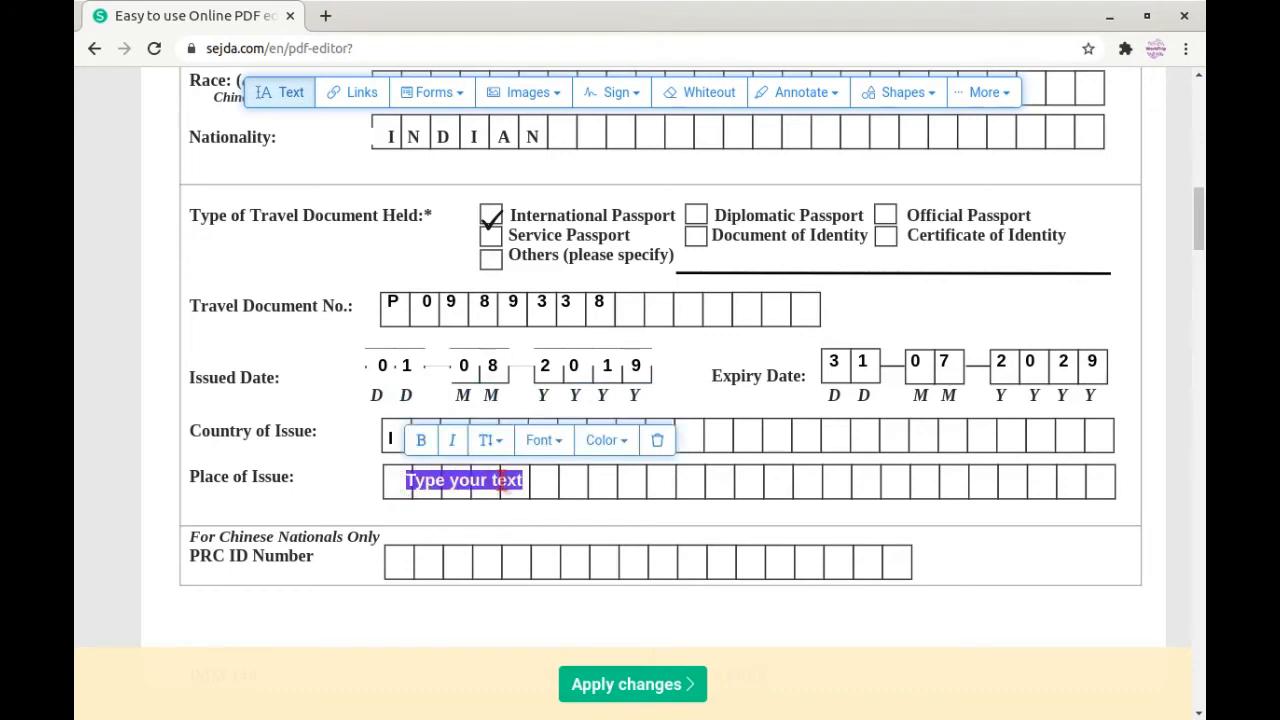
key("BackSpace")
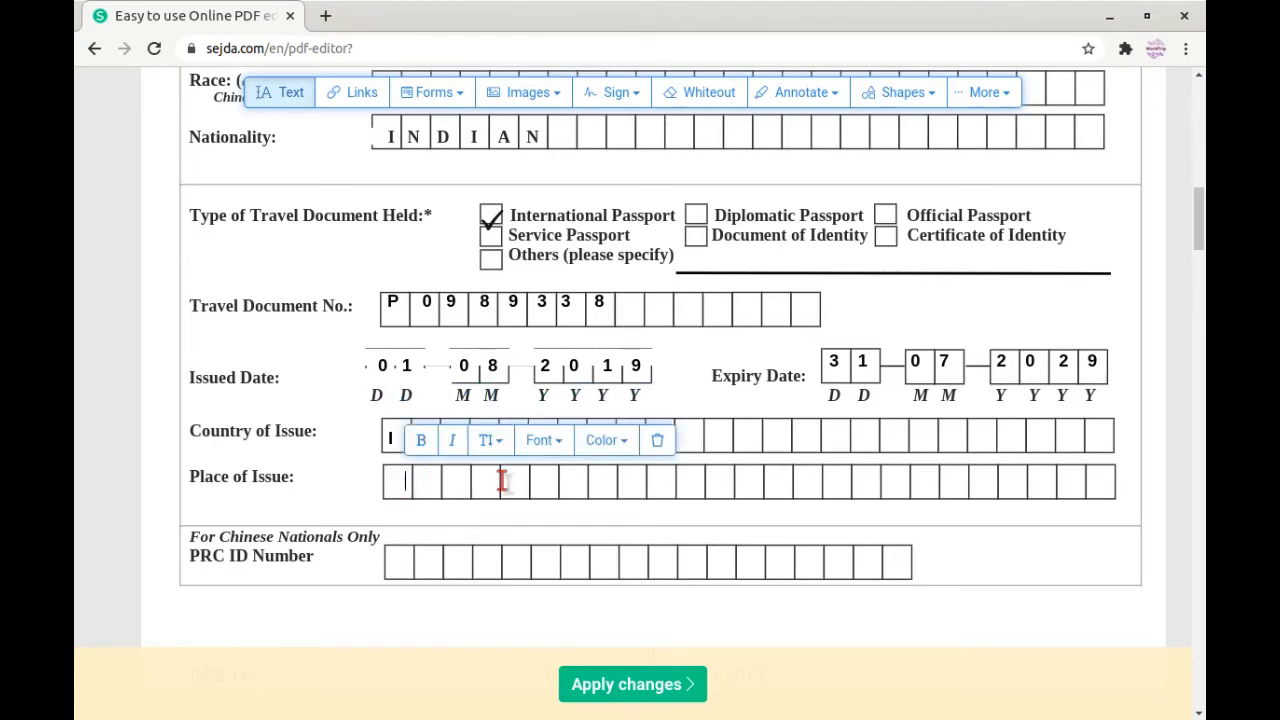
type("GLO")
key("BackSpace")
key("BackSpace")
key("BackSpace")
key("BackSpace")
key("BackSpace")
key("BackSpace")
type("RE")
type("R")
type("E")
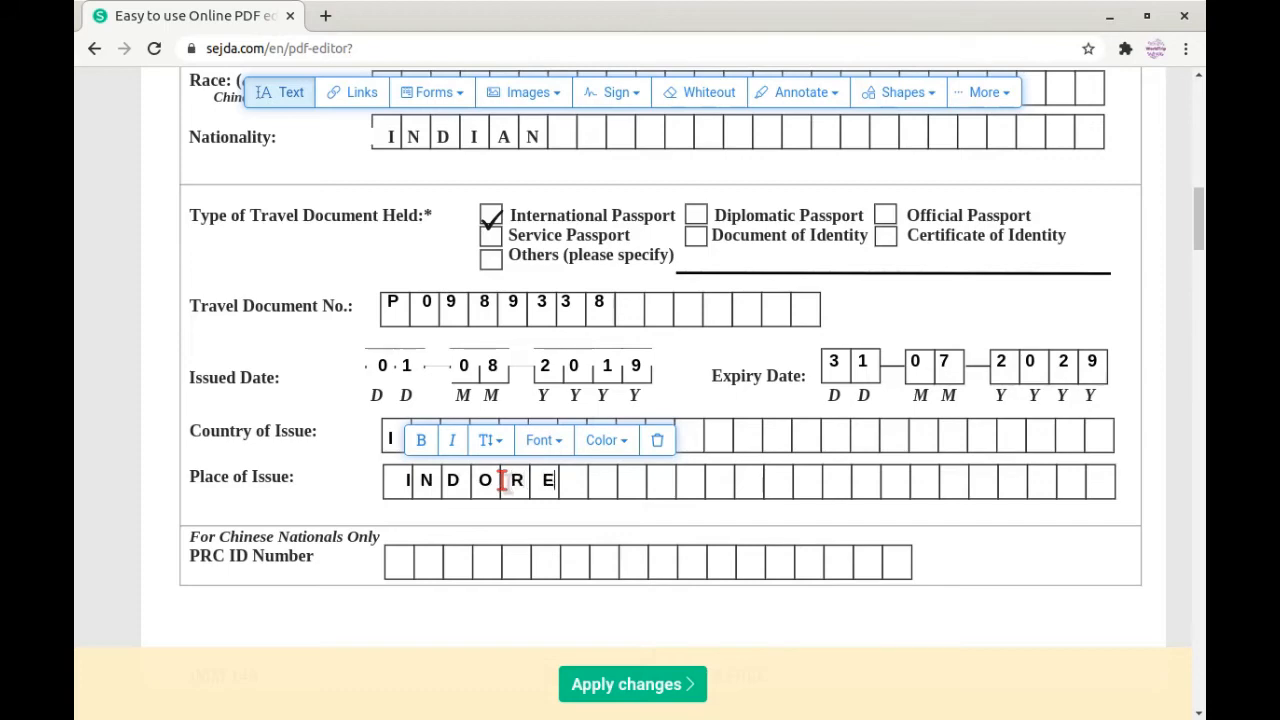
scroll(516, 497, "down", 3)
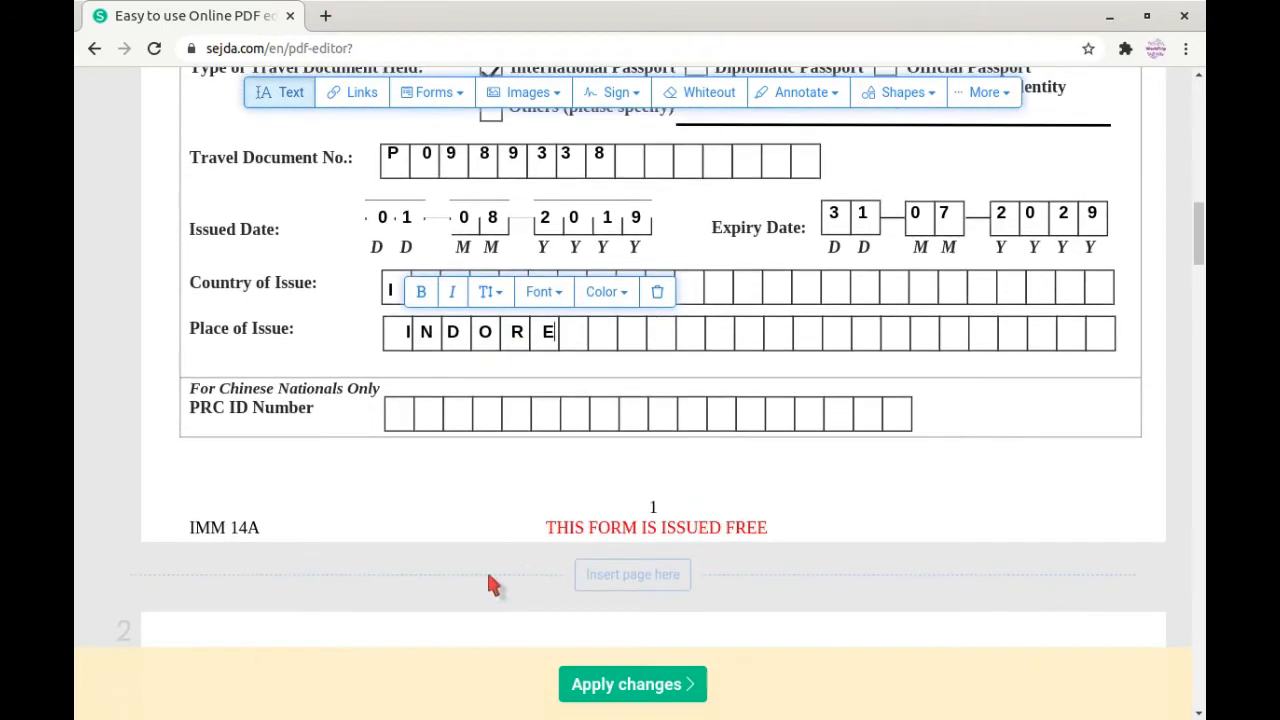
Step: Enter DESH in the page 2 Country of Origin/residence row and finish the address line
left_click(486, 570)
scroll(610, 515, "down", 6)
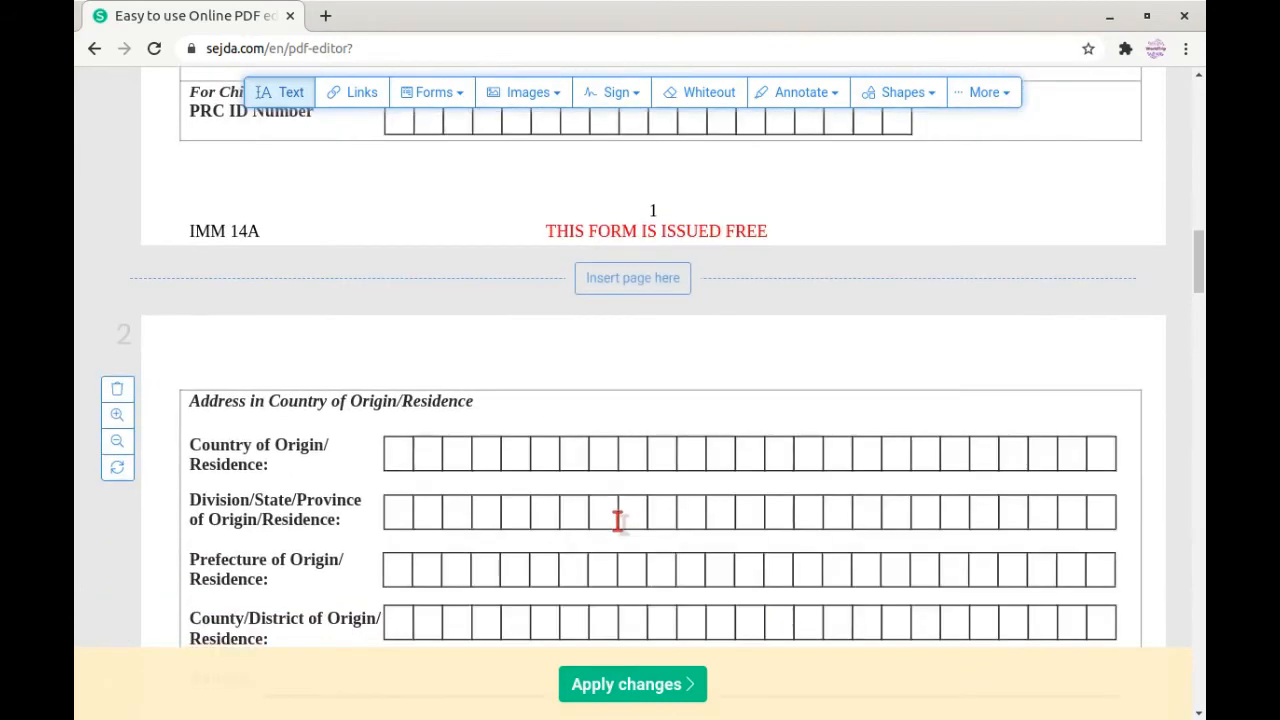
scroll(549, 434, "down", 1)
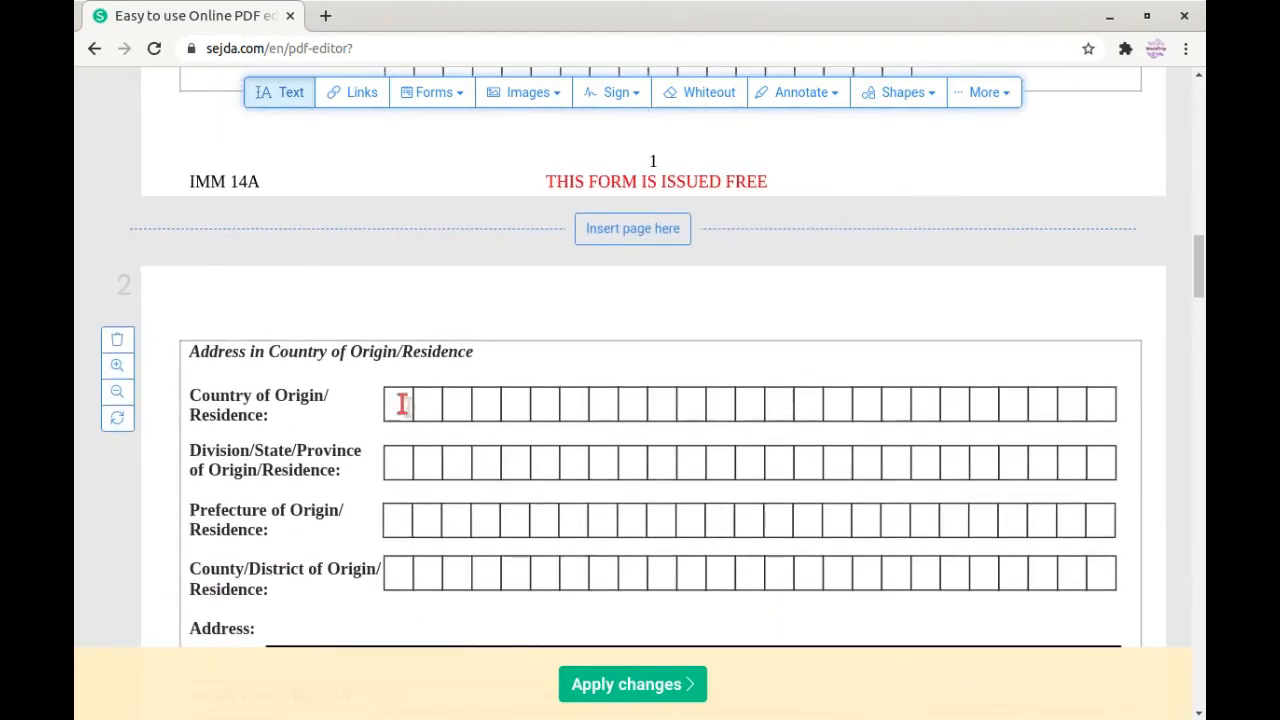
left_click(401, 403)
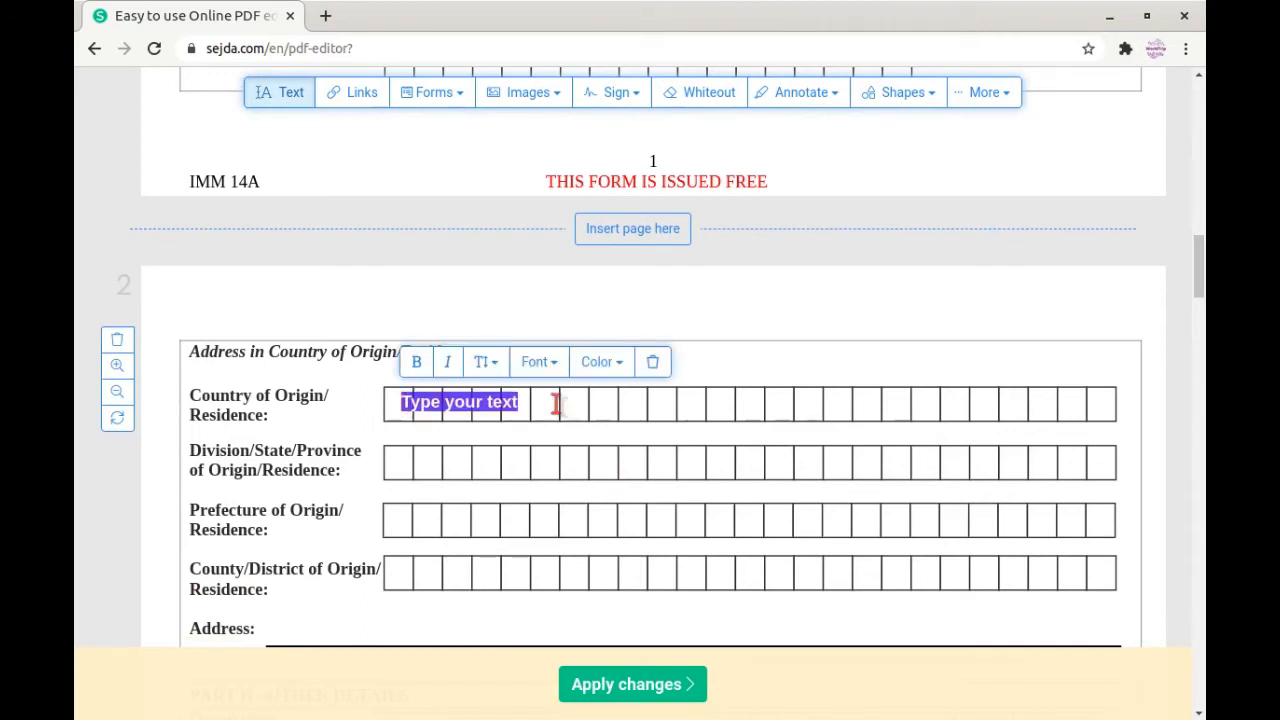
key("BackSpace")
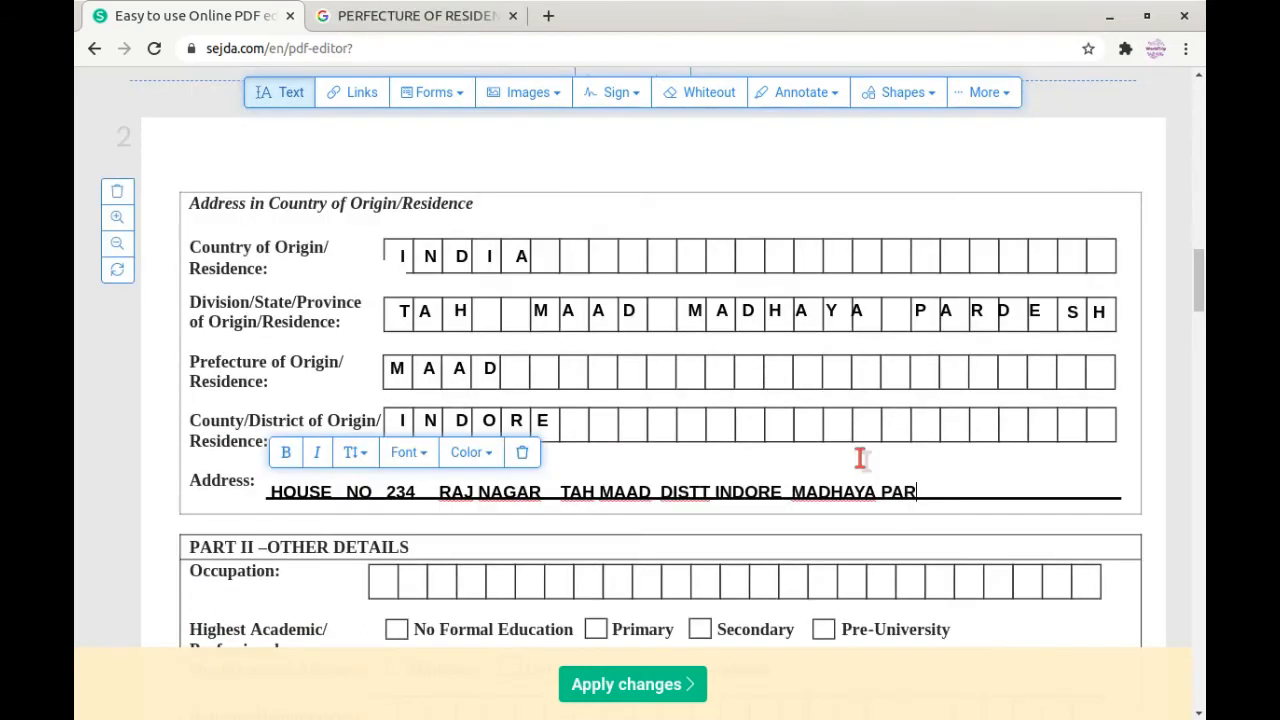
type("DESH")
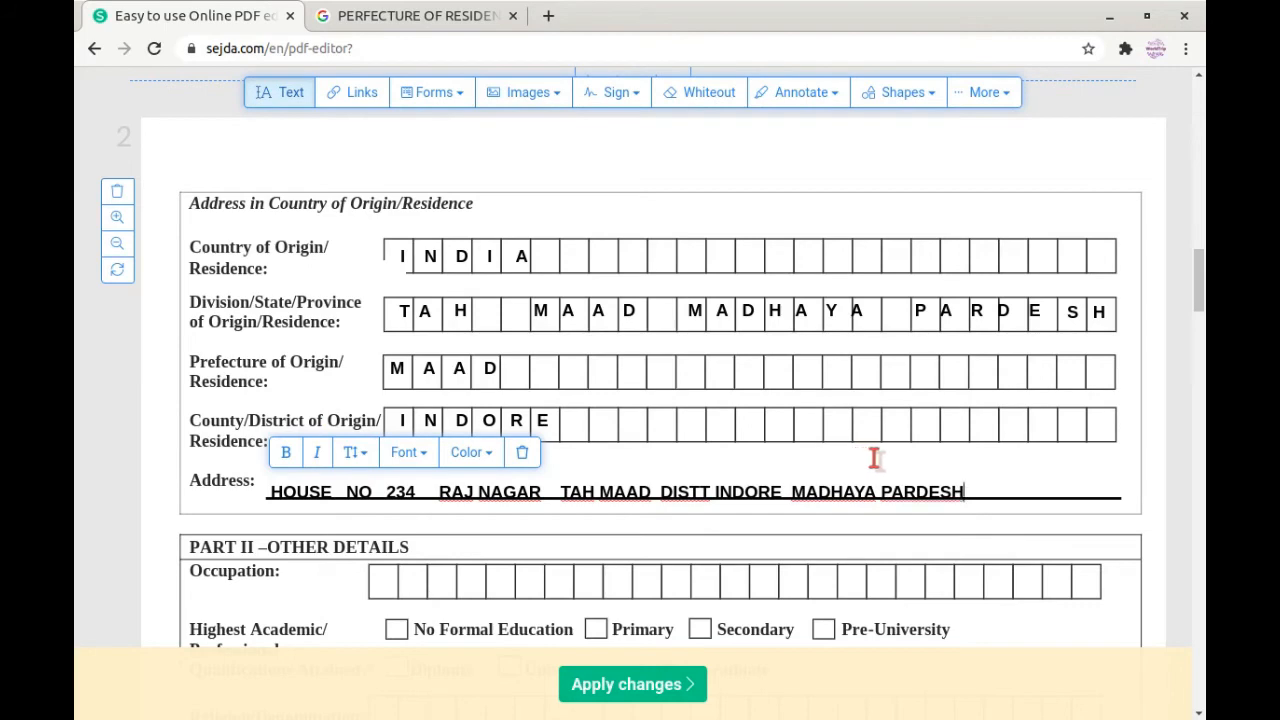
left_click(600, 391)
Step: Fill Occupation with BUSINESS and tick Pre-University as the highest qualification
scroll(606, 423, "down", 3)
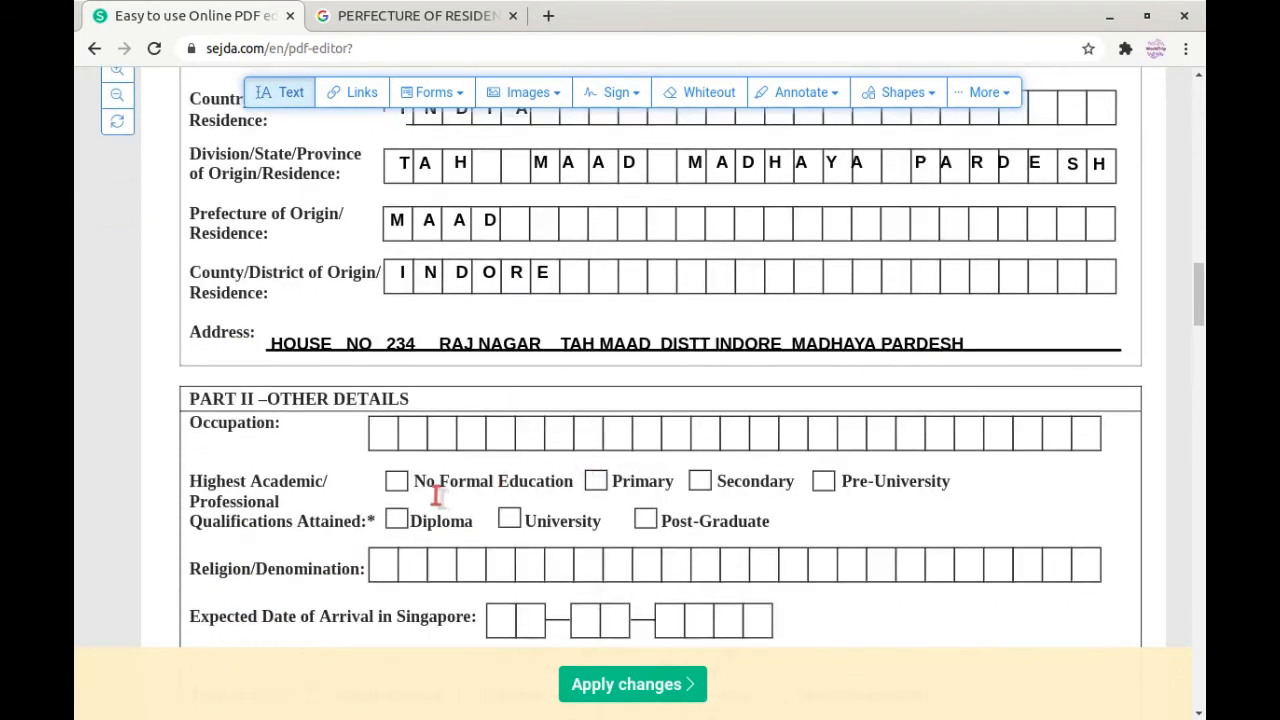
left_click(397, 434)
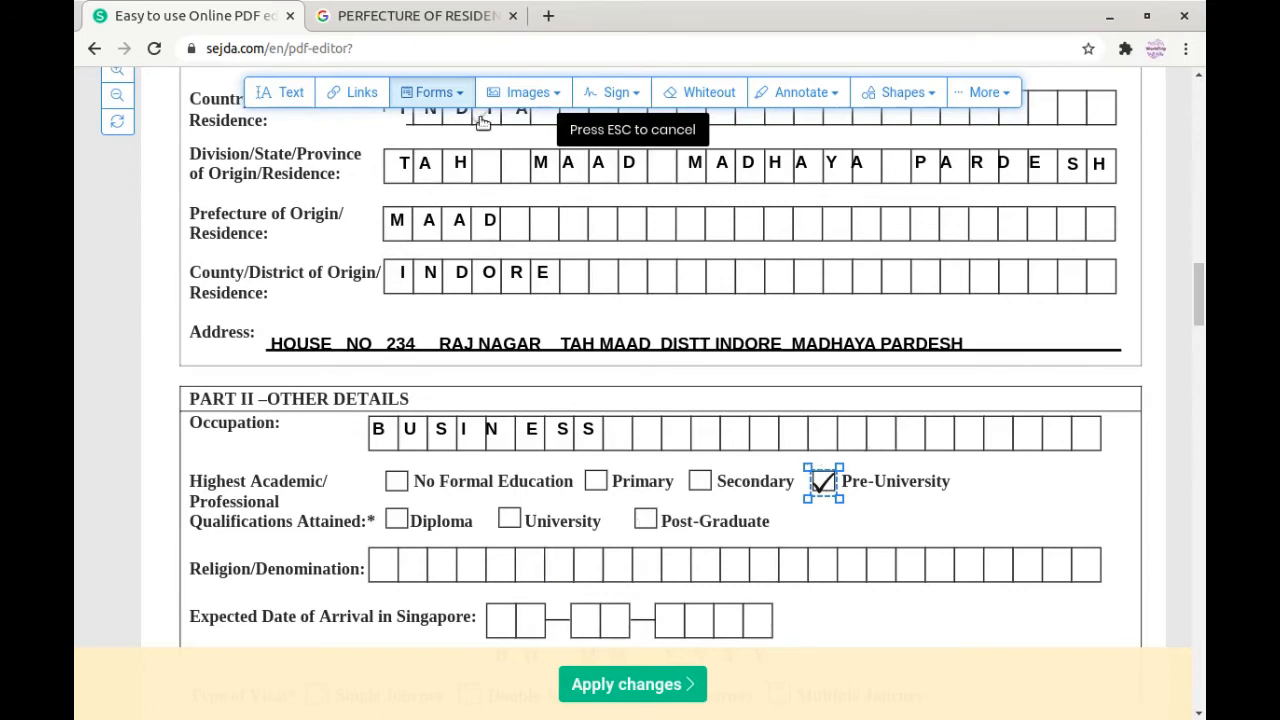
left_click(458, 100)
left_click(423, 162)
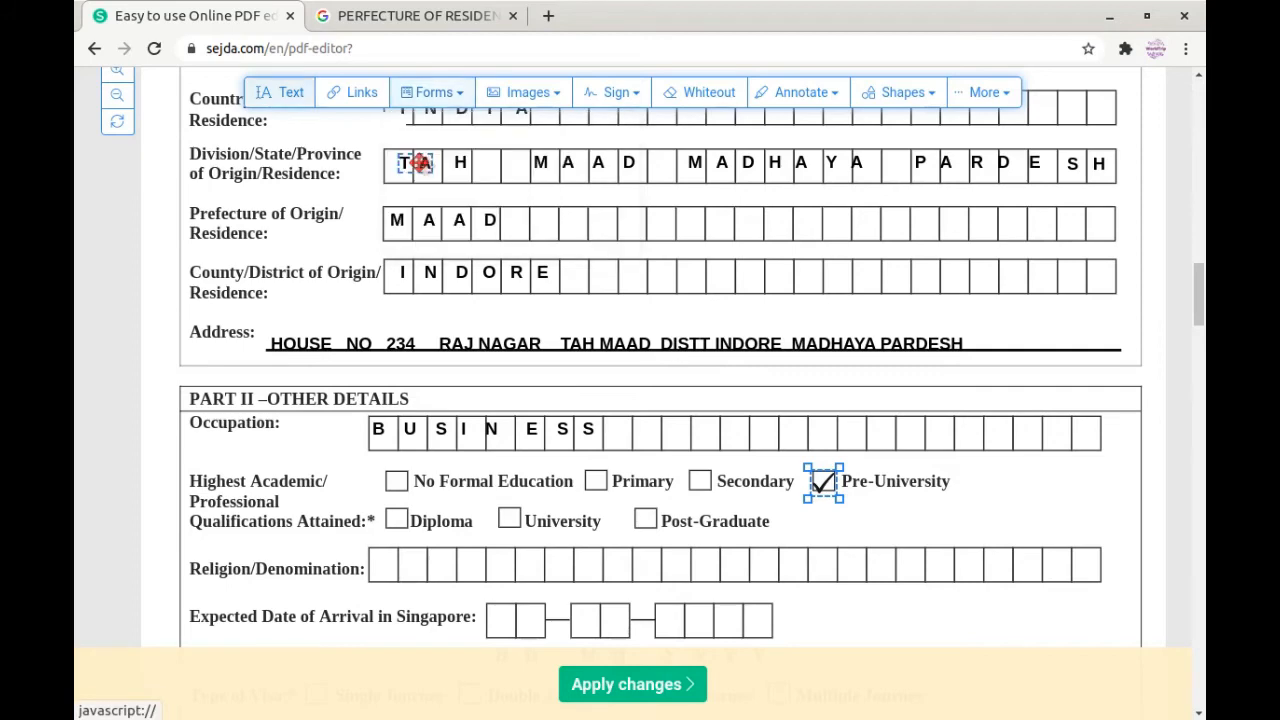
left_click(1025, 474)
scroll(413, 520, "down", 2)
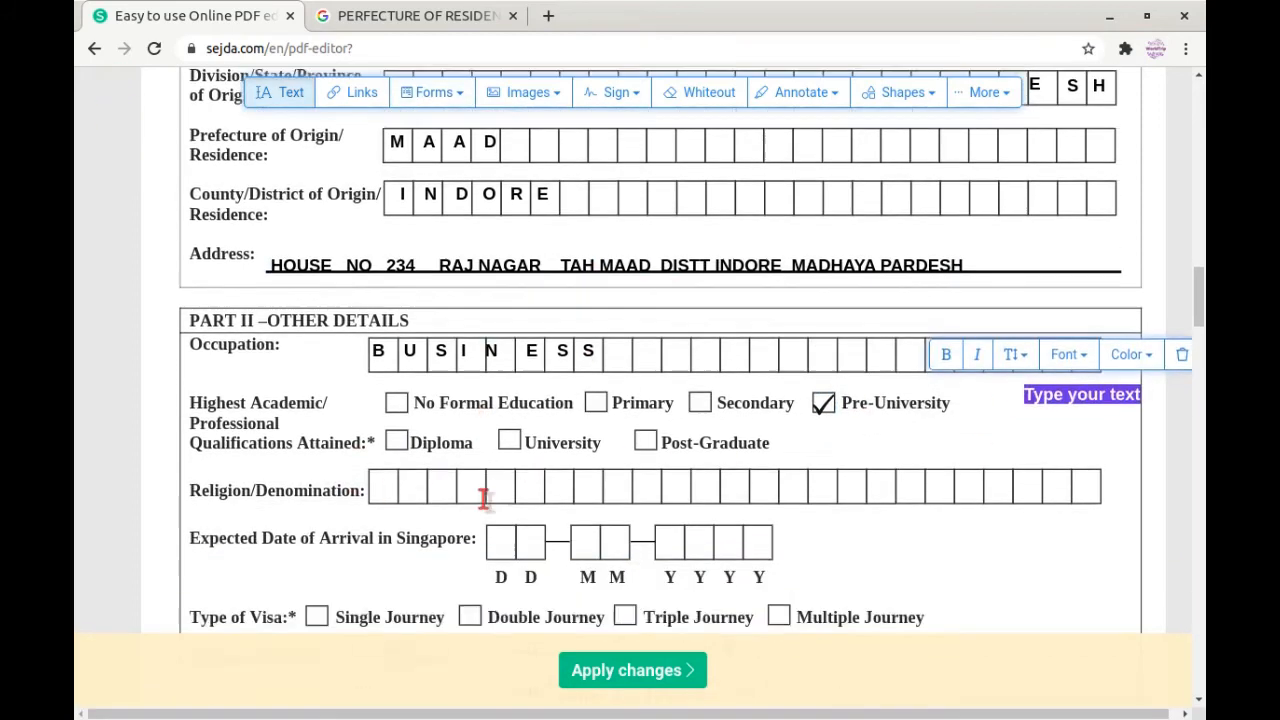
Step: Enter HIDU in the Religion/Denomination boxes
left_click(384, 412)
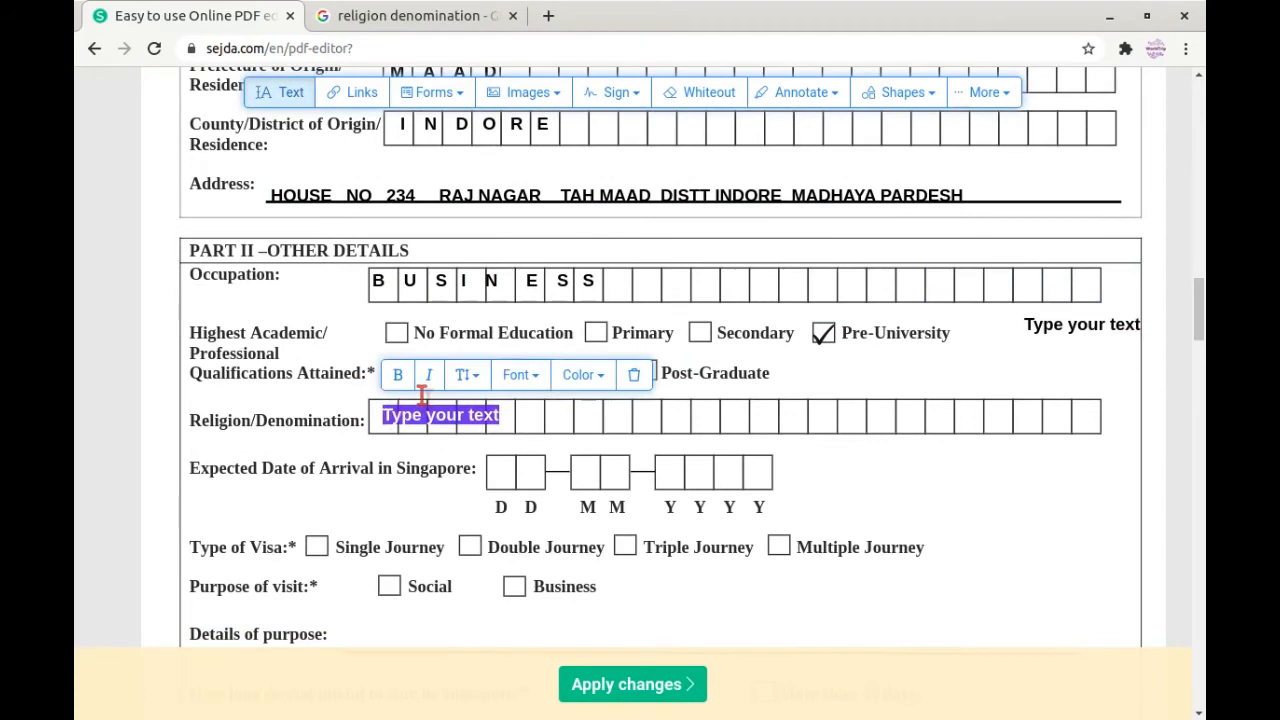
left_click(496, 413)
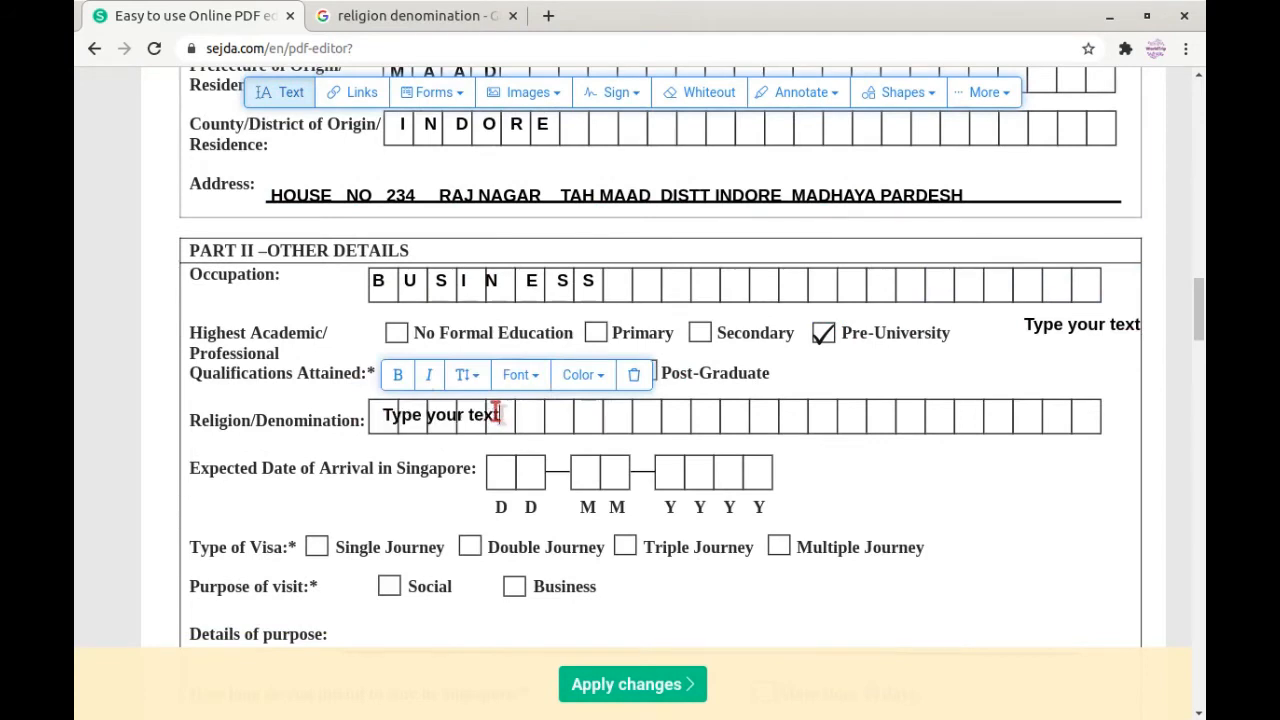
key("BackSpace")
key("BackSpace")
key("BackSpace")
key("BackSpace")
key("BackSpace")
key("BackSpace")
key("BackSpace")
key("BackSpace")
key("BackSpace")
key("BackSpace")
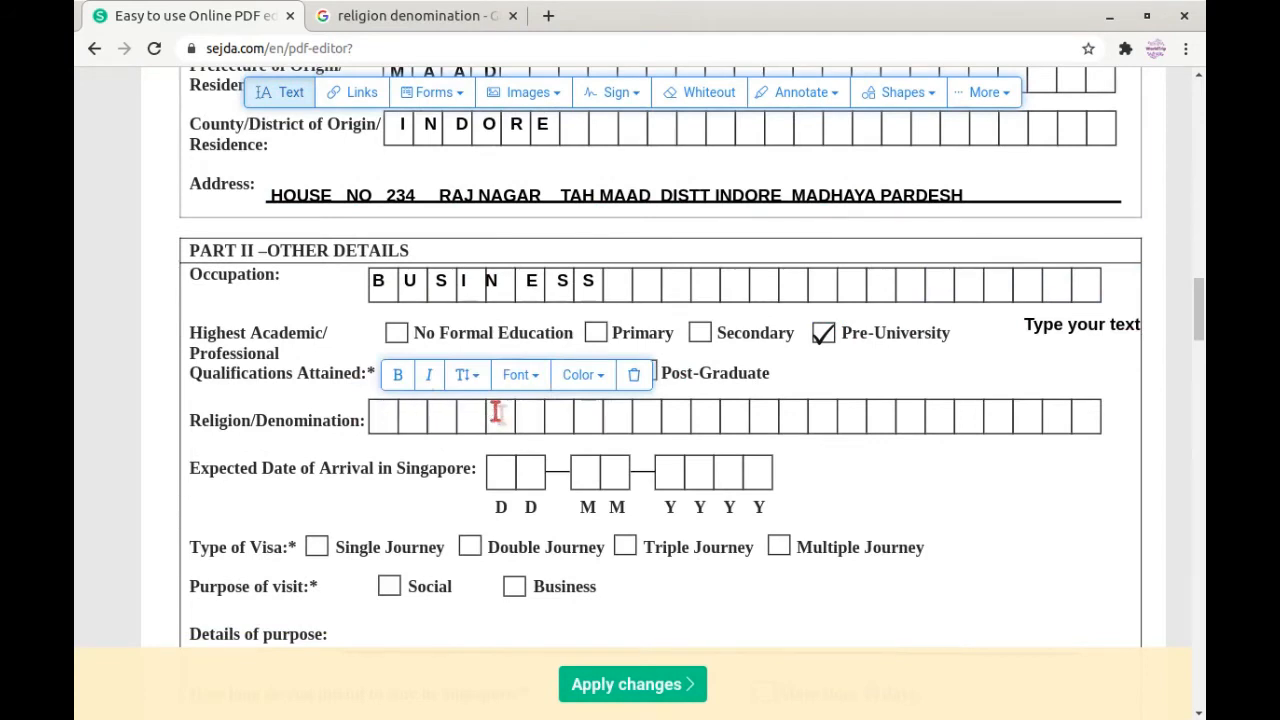
type("H I  D  U")
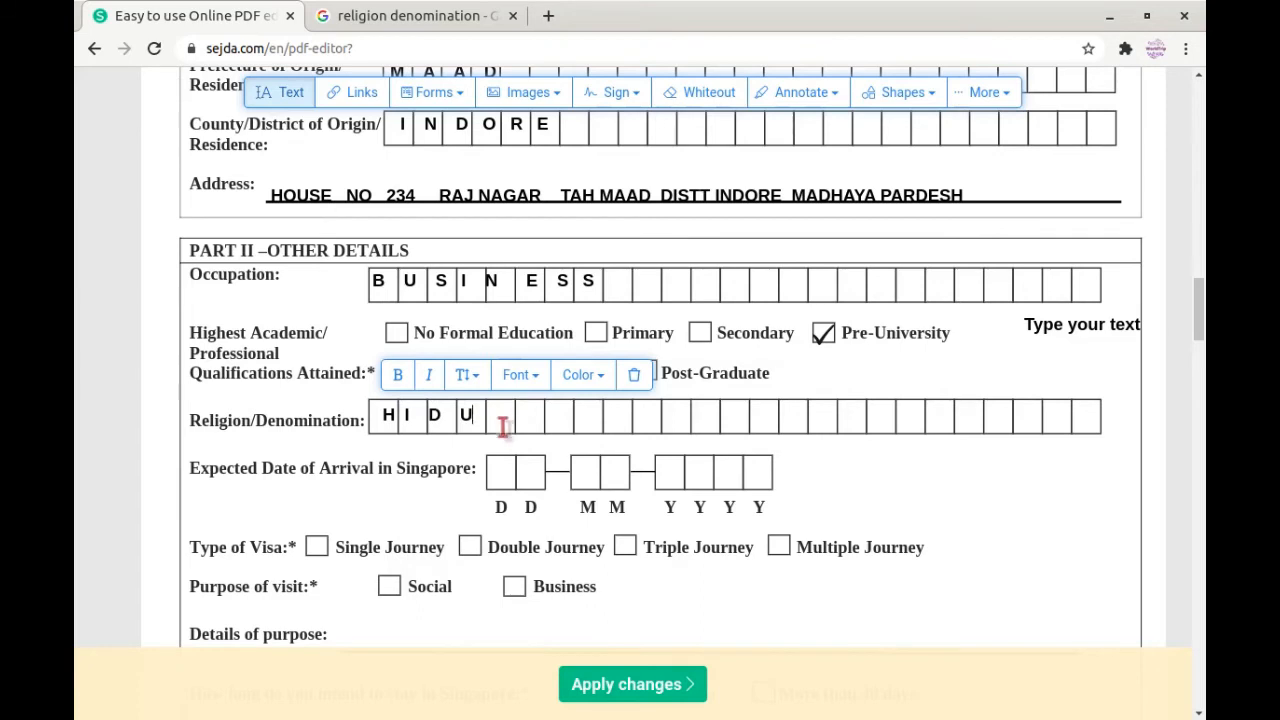
left_click(503, 474)
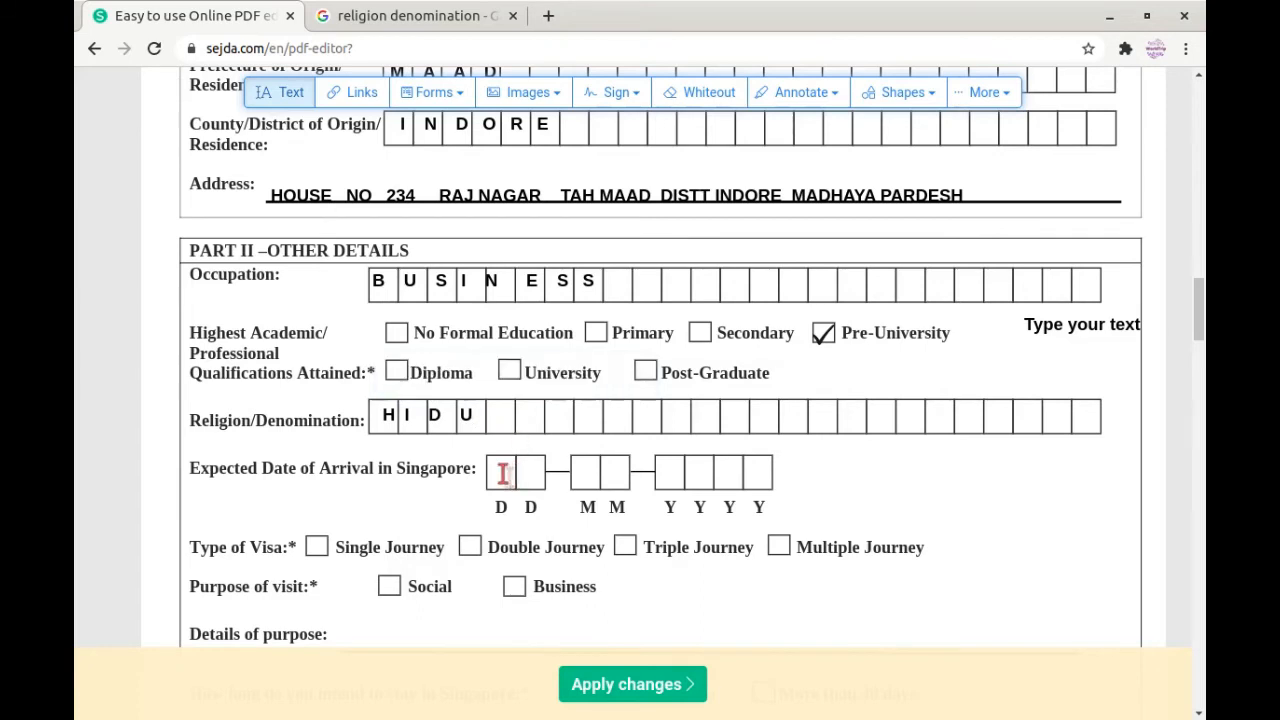
Step: Enter 01 10 2020 as the Expected Date of Arrival in Singapore
left_click(503, 474)
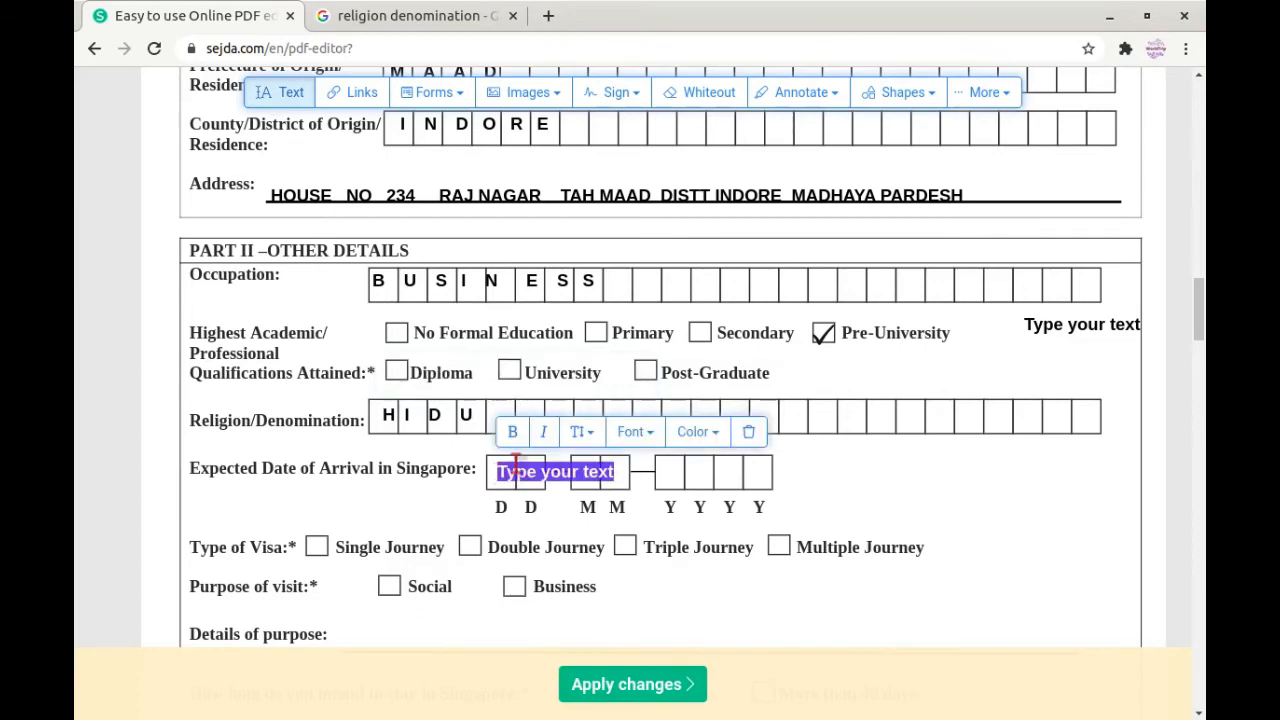
key("BackSpace")
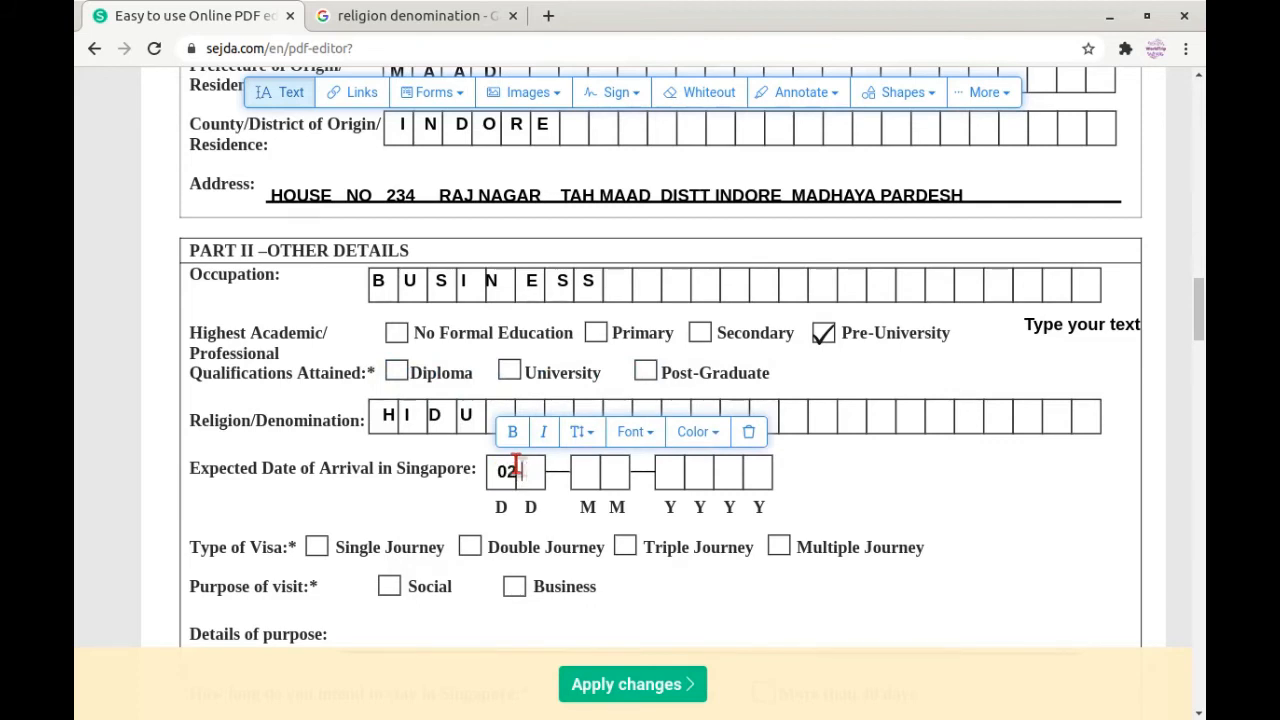
type("0    1         1    0          2    0    2    0")
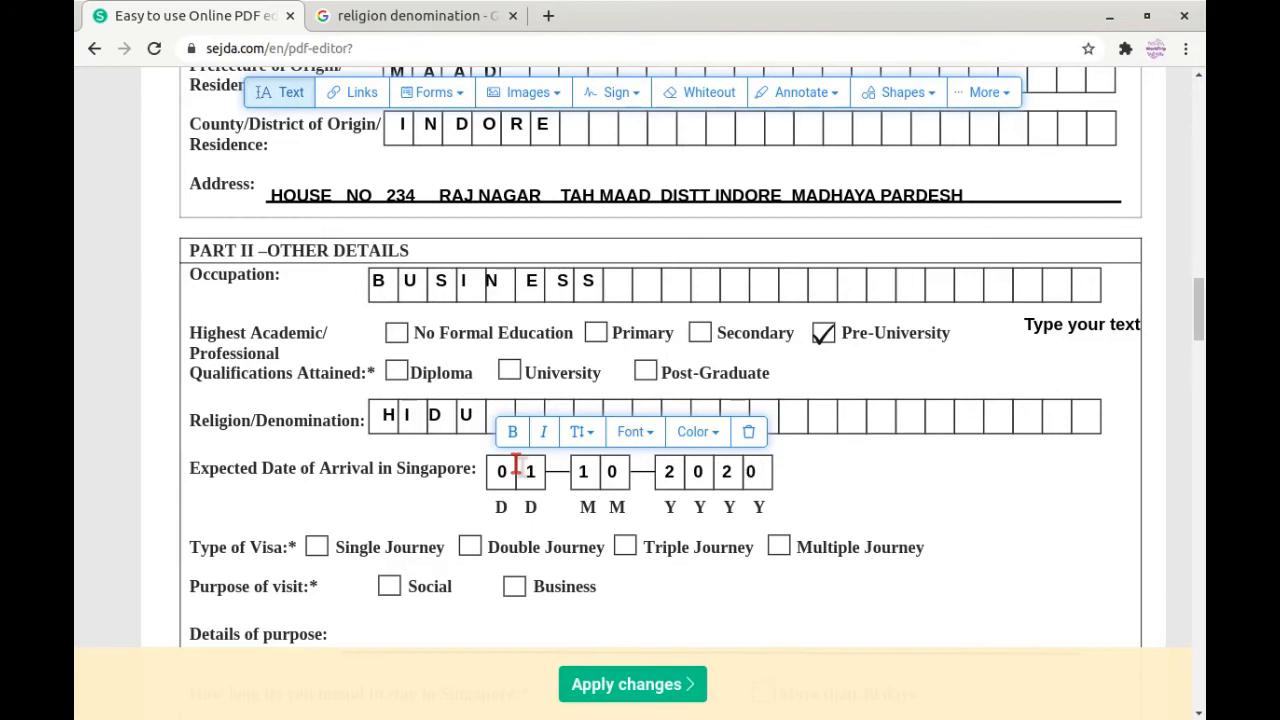
scroll(906, 471, "down", 1)
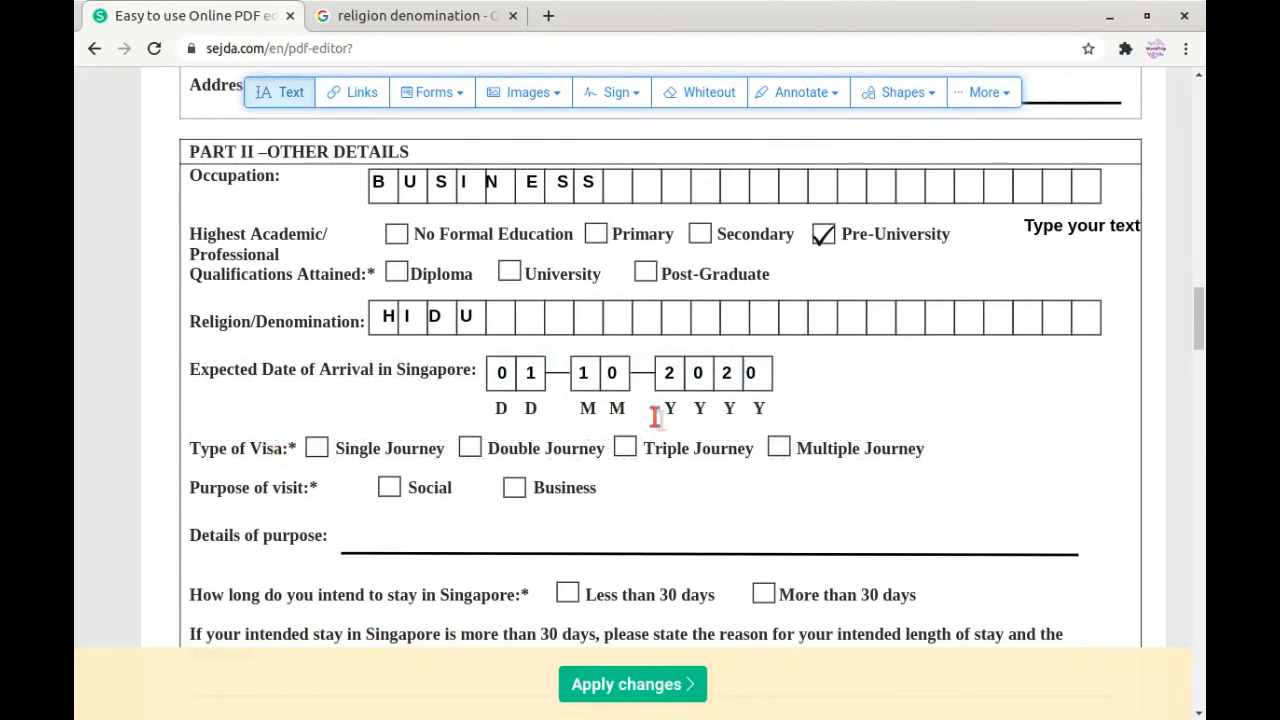
Step: Tick Multiple Journey as the visa type
left_click(448, 96)
left_click(483, 152)
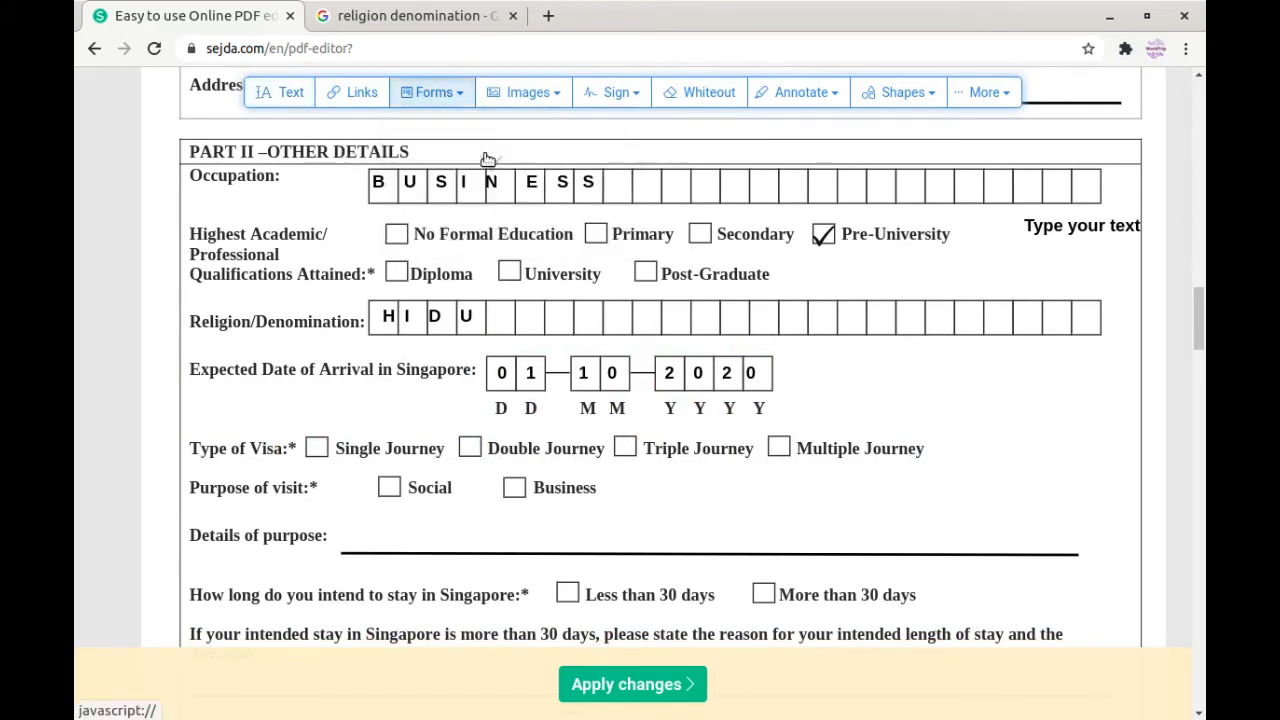
left_click(779, 447)
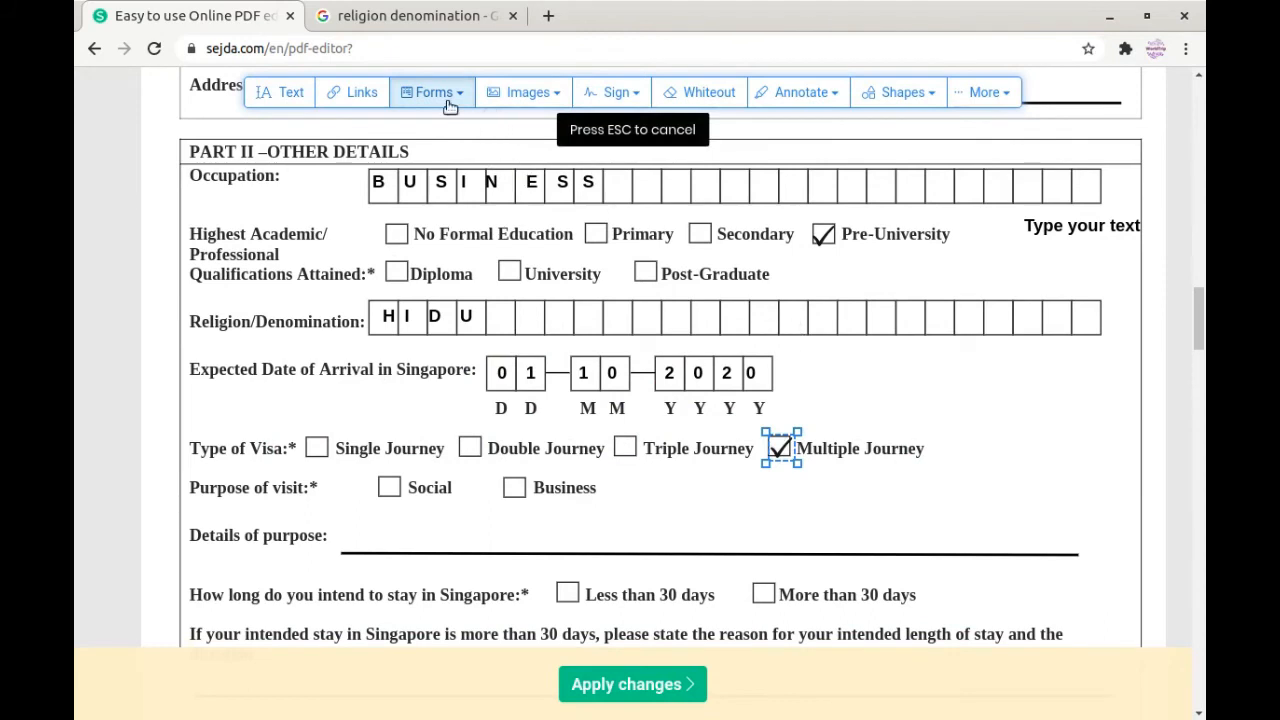
left_click(392, 104)
left_click(411, 150)
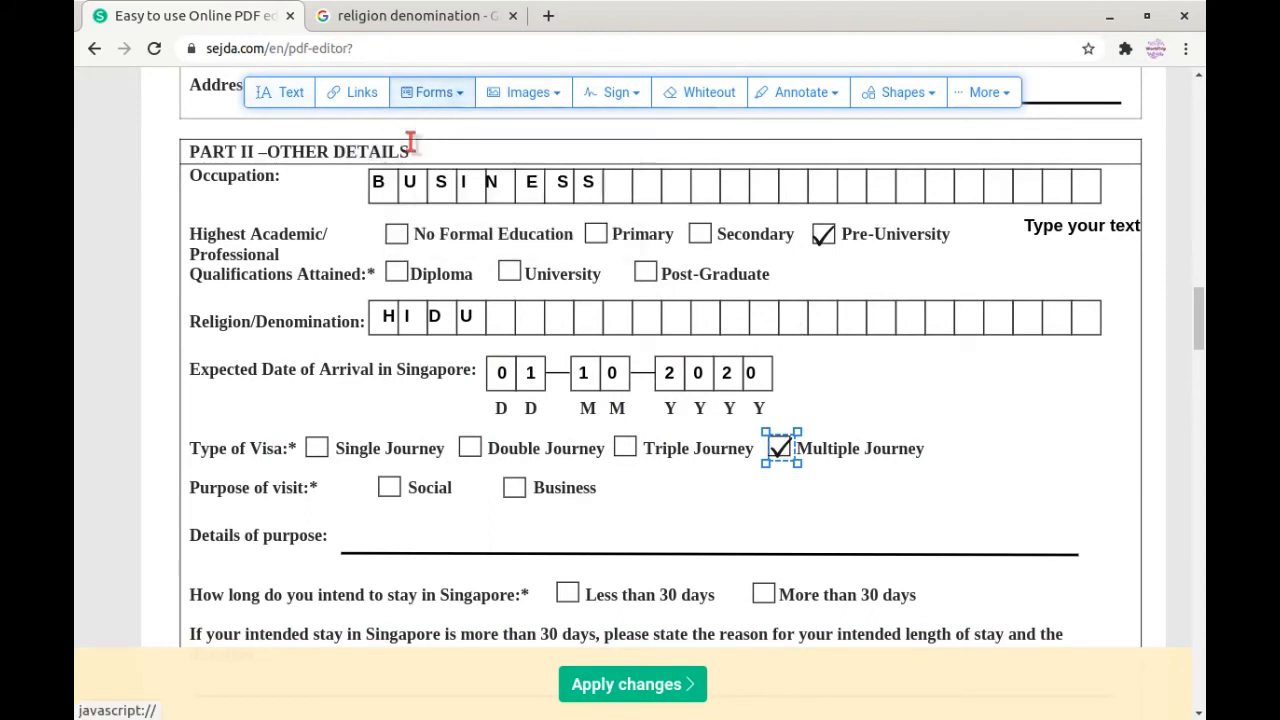
scroll(726, 375, "down", 2)
left_click(726, 387)
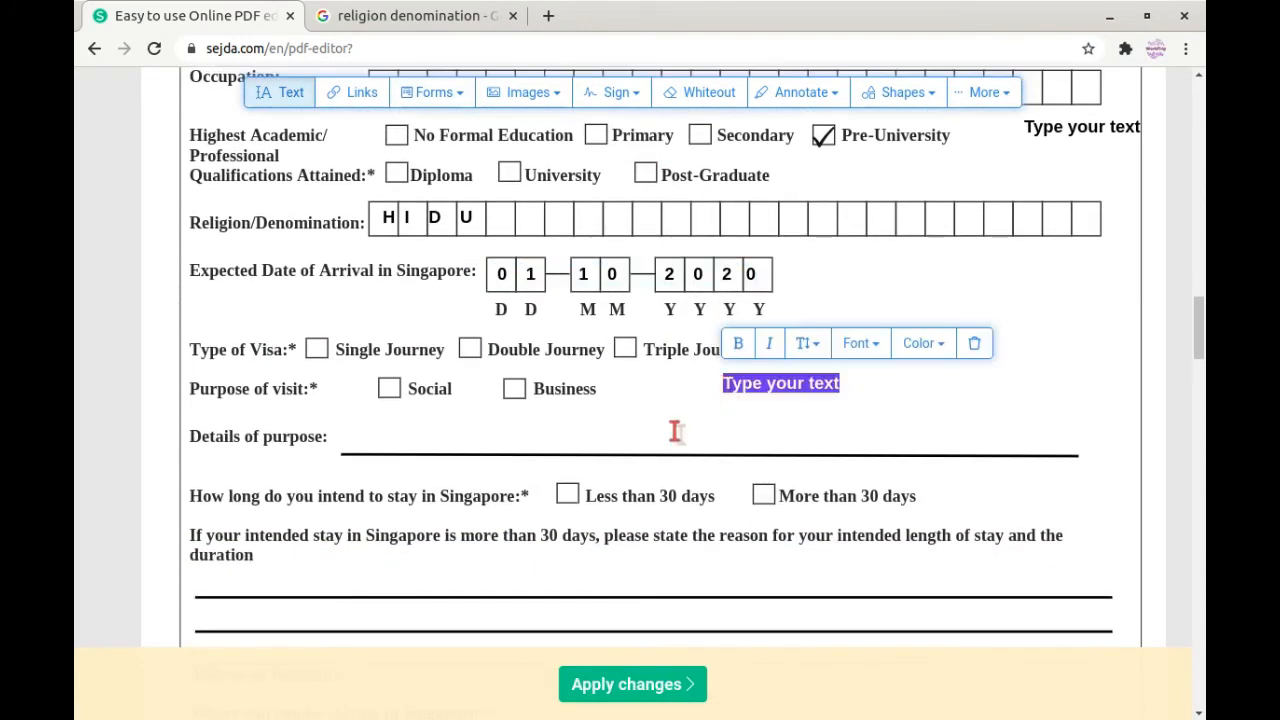
key("Escape")
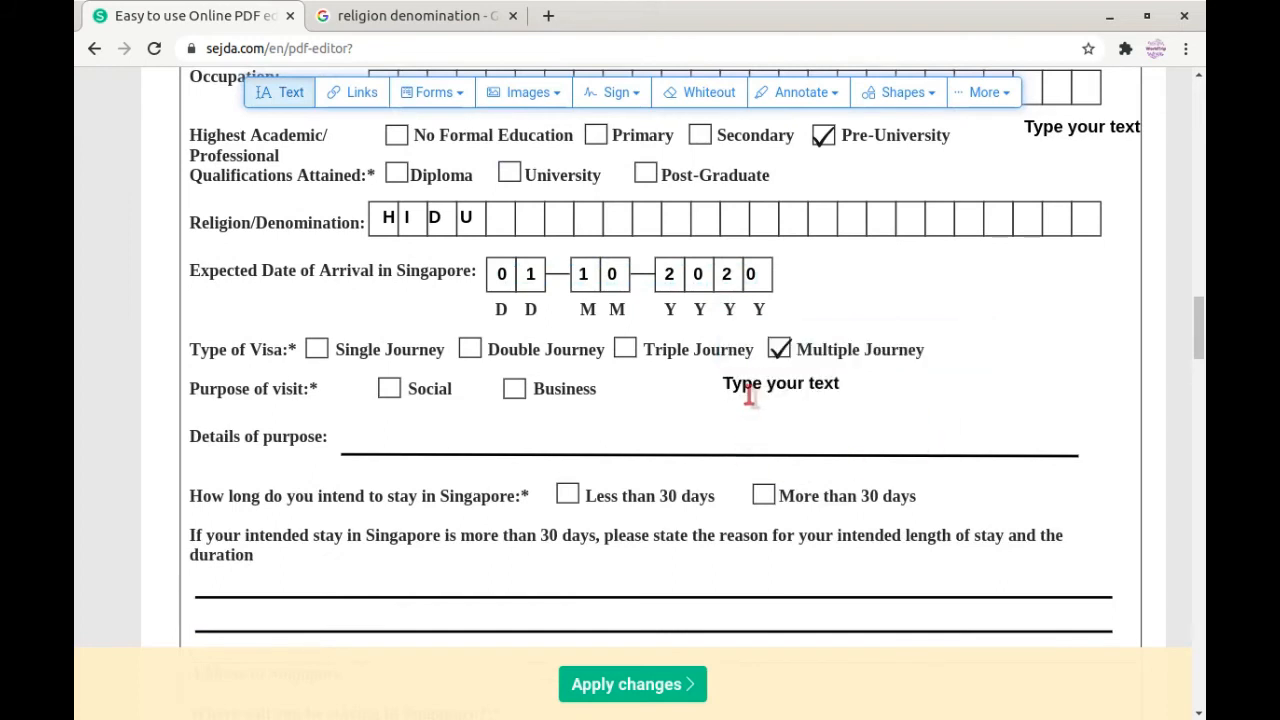
Step: Tick Social as purpose of visit and write TOURISM on the Details of purpose line
left_click(389, 388)
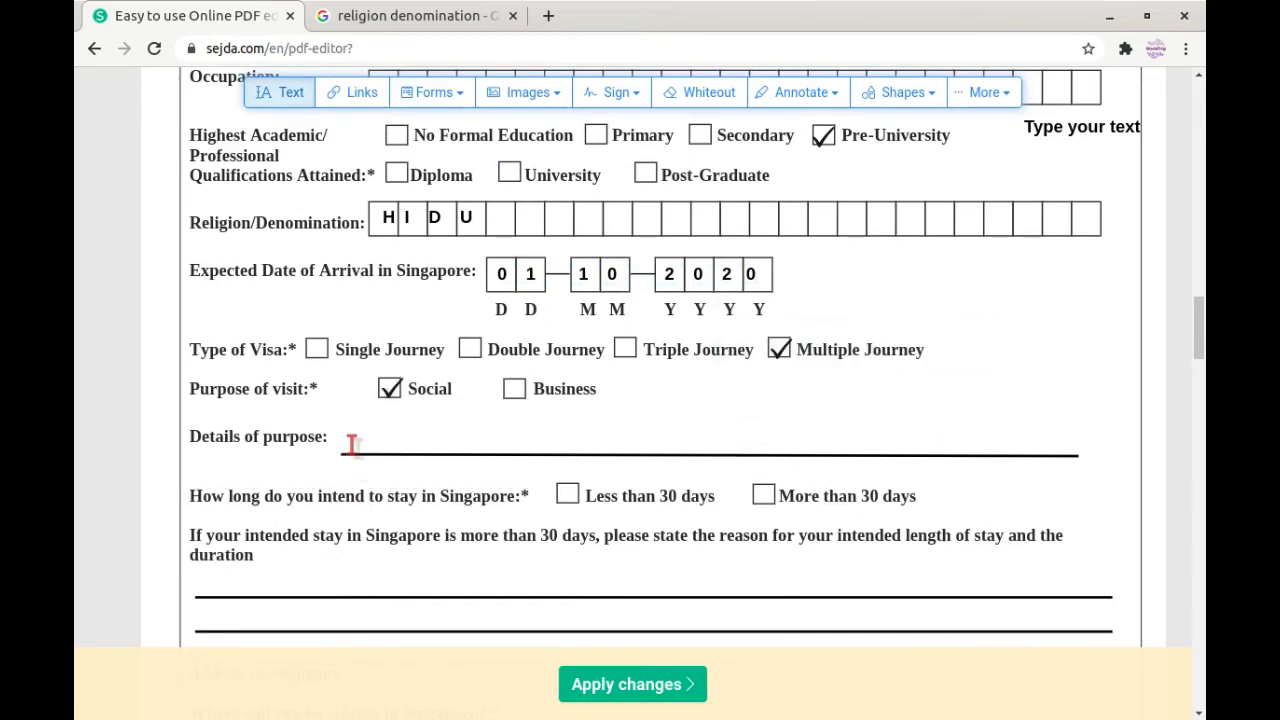
left_click(350, 440)
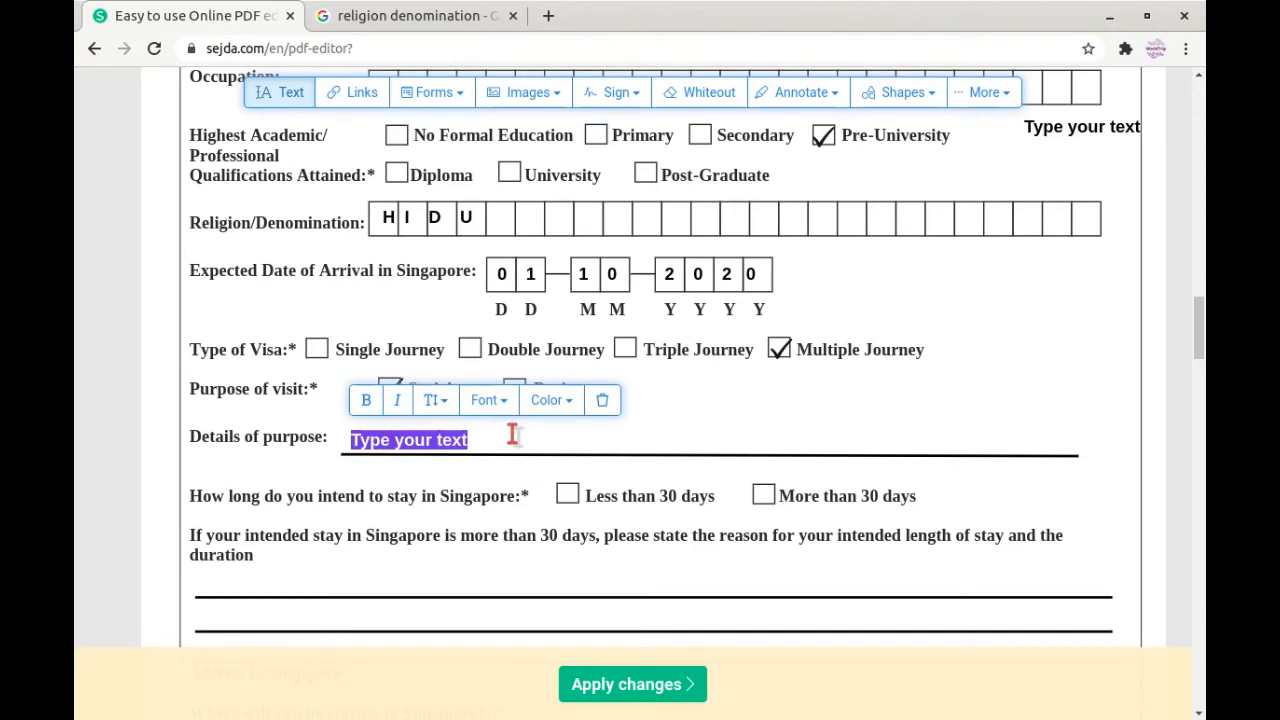
key("BackSpace")
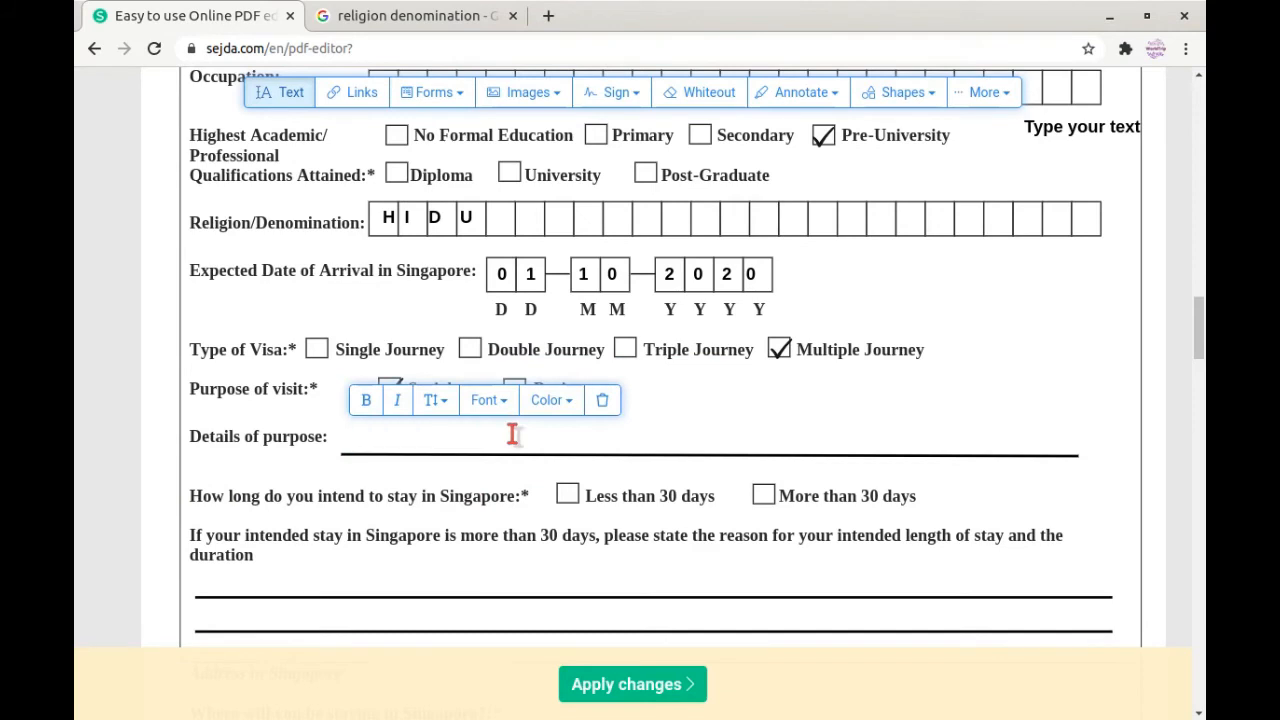
type("TOURISM")
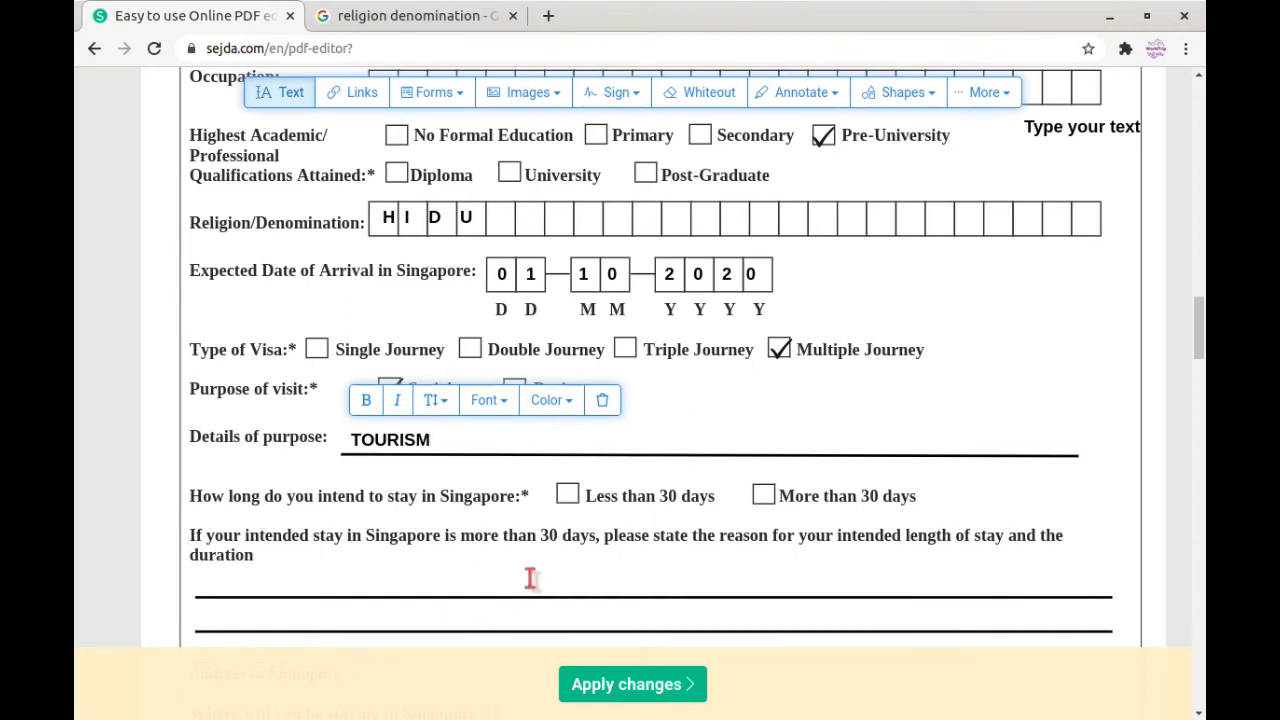
scroll(532, 550, "down", 1)
left_click(534, 523)
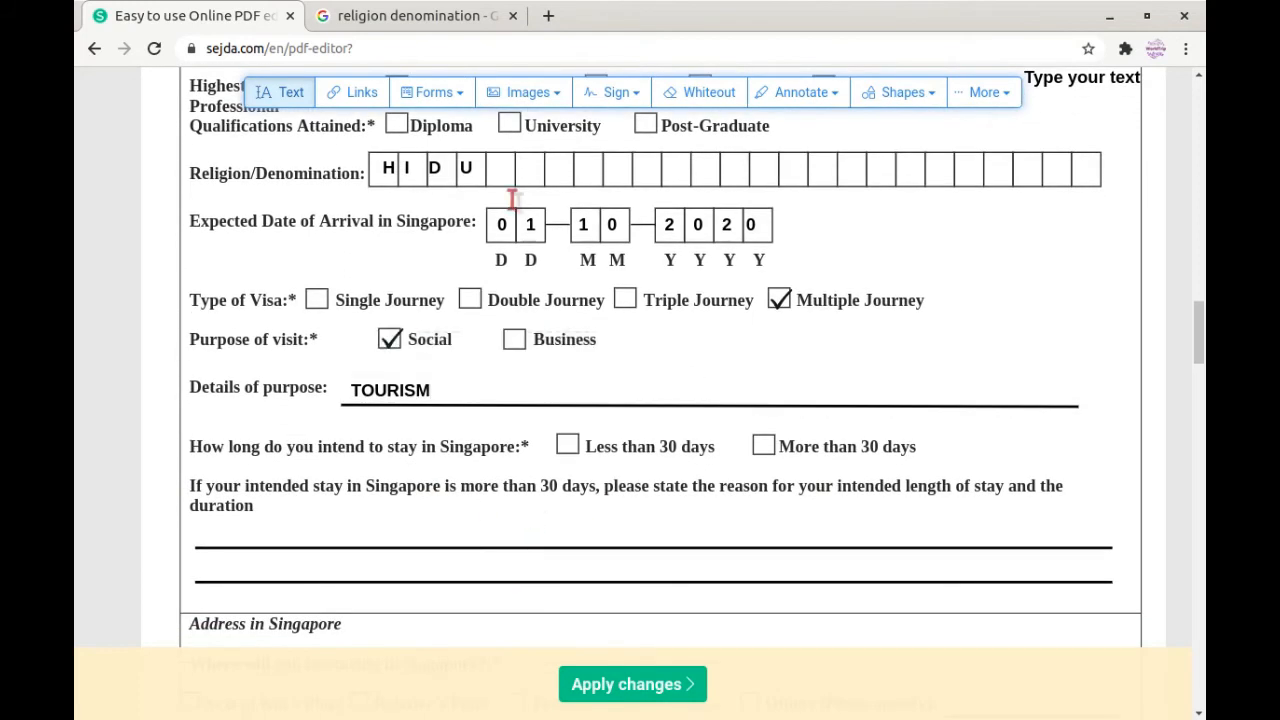
Step: Tick Less than 30 days for the stay length and remove the stray empty text box
left_click(463, 95)
left_click(482, 153)
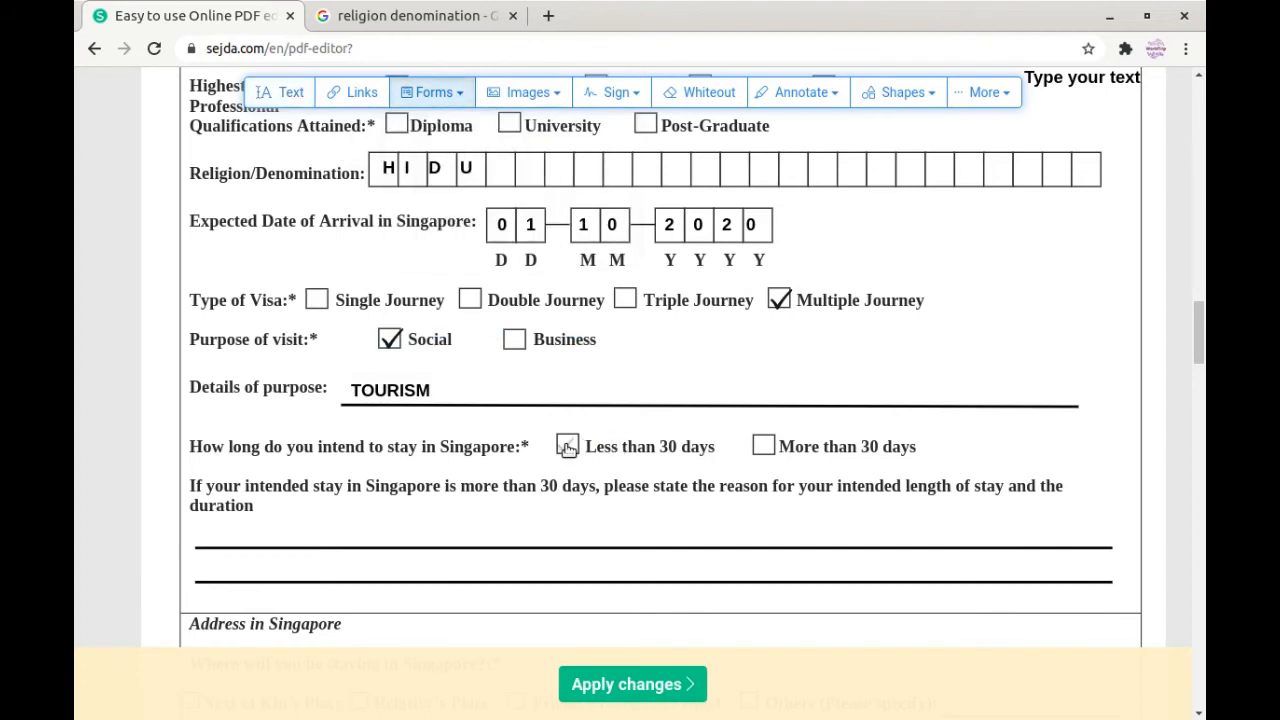
left_click(567, 447)
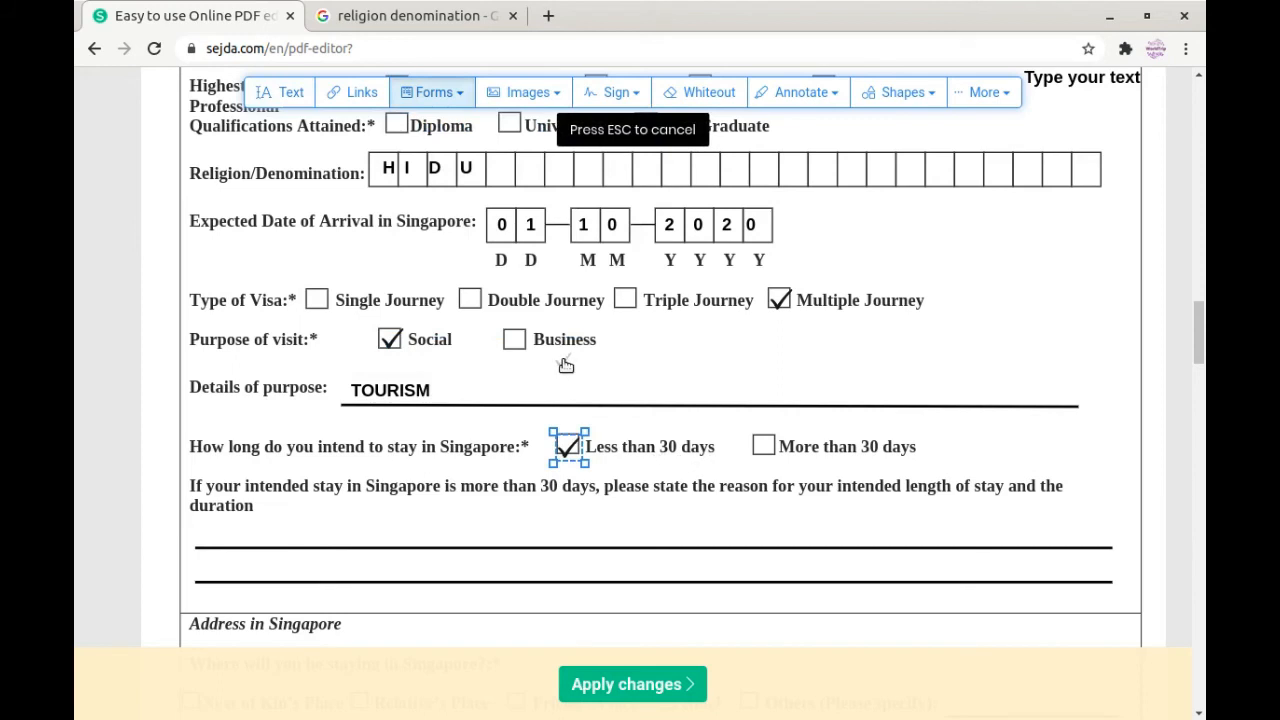
left_click(452, 92)
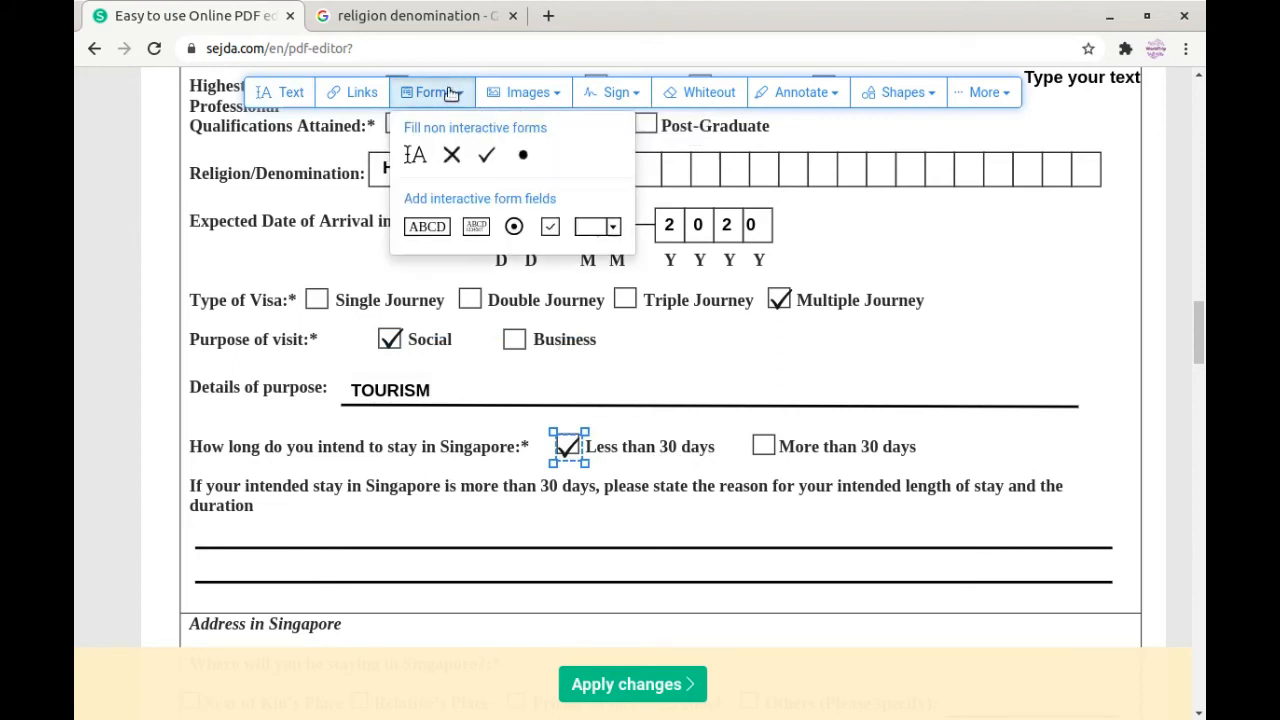
left_click(410, 154)
left_click(637, 377)
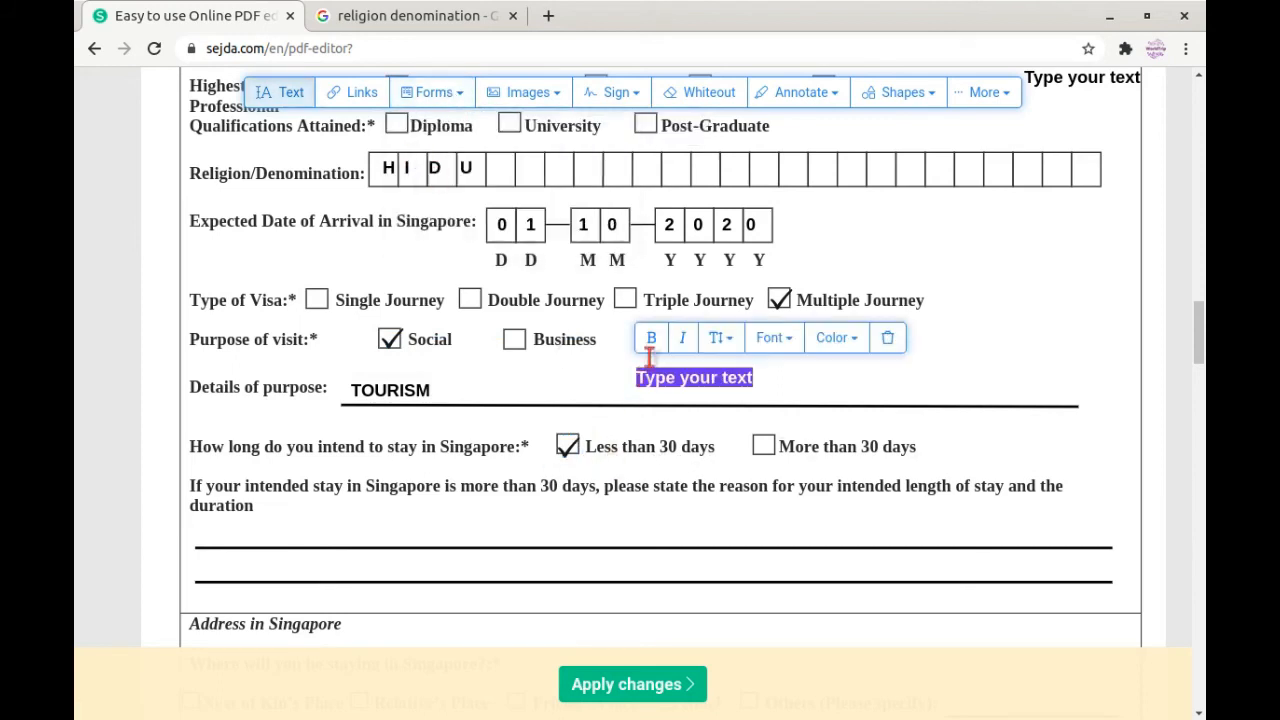
left_click(887, 337)
Step: Complete the hotel's Contact No by appending 22999 to the number
scroll(549, 363, "down", 2)
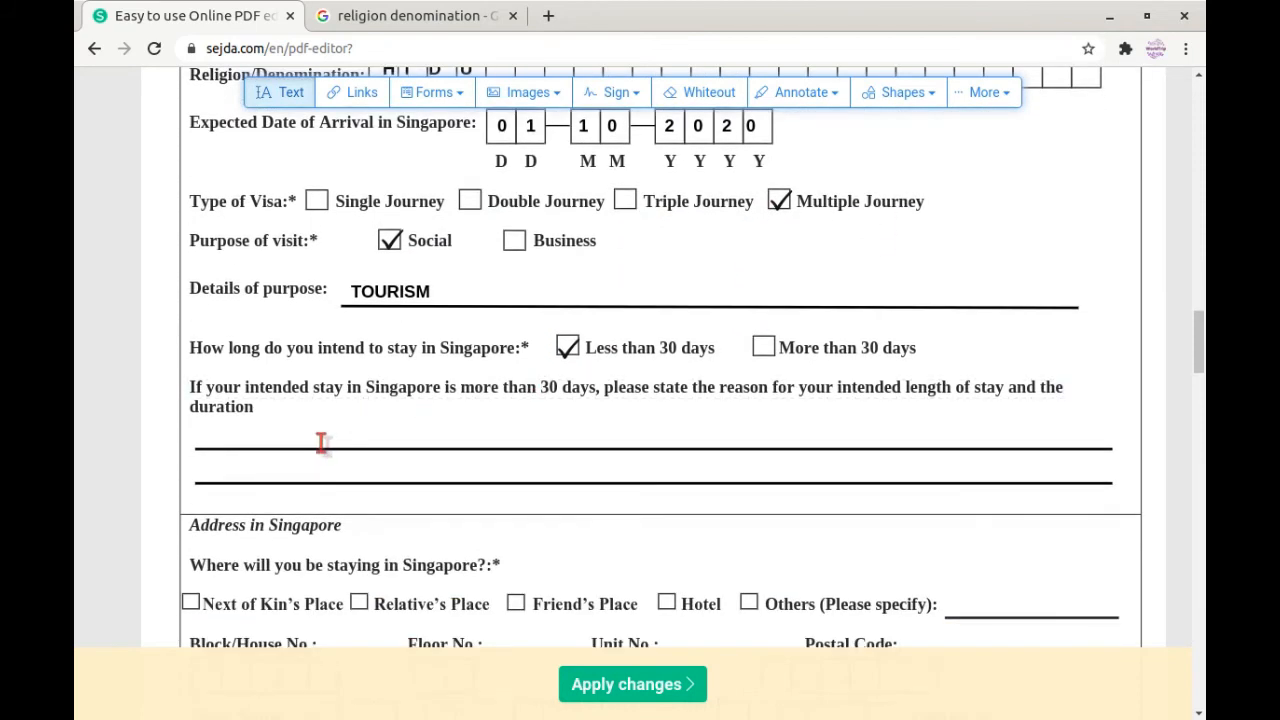
scroll(321, 443, "down", 5)
left_click(1043, 463)
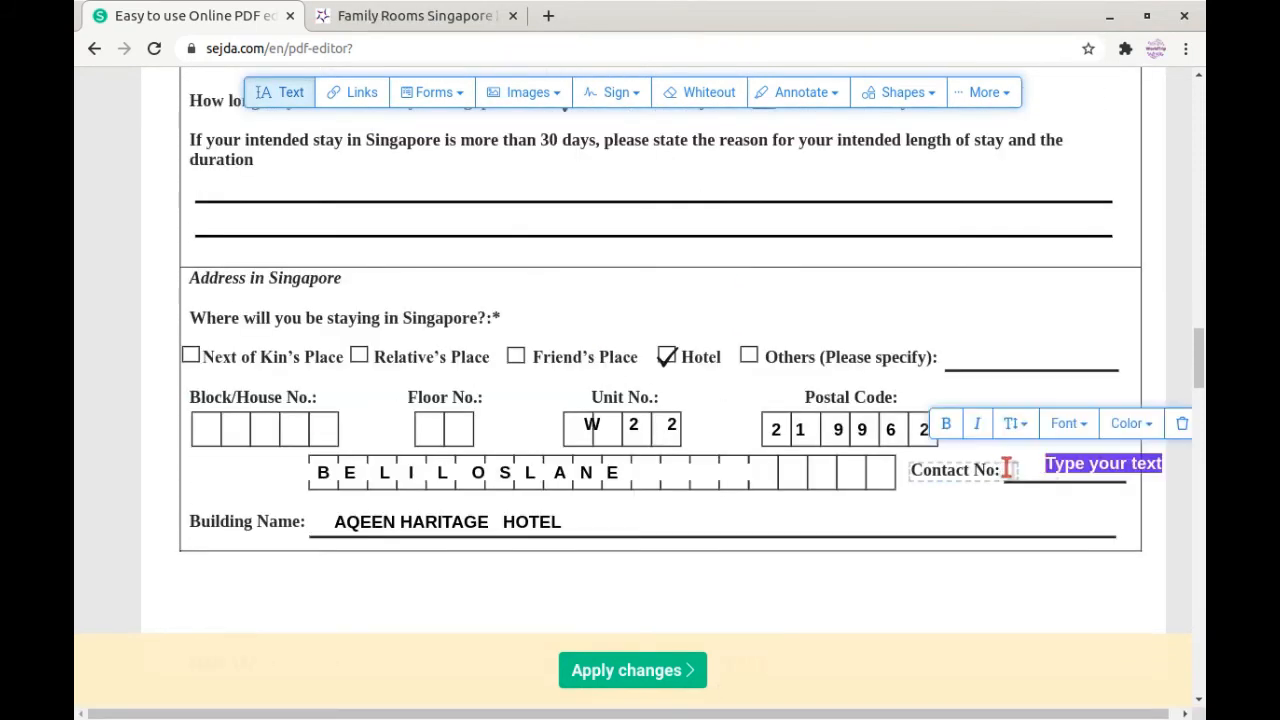
left_click(1182, 424)
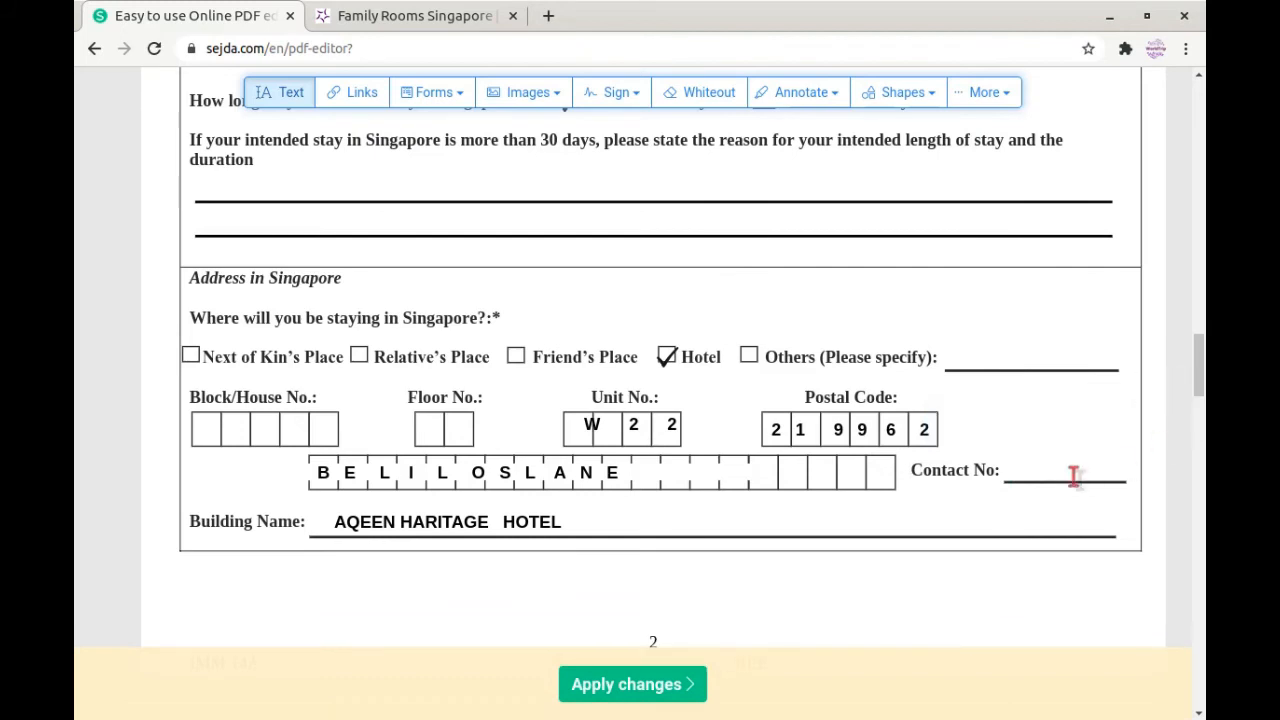
left_click(1012, 471)
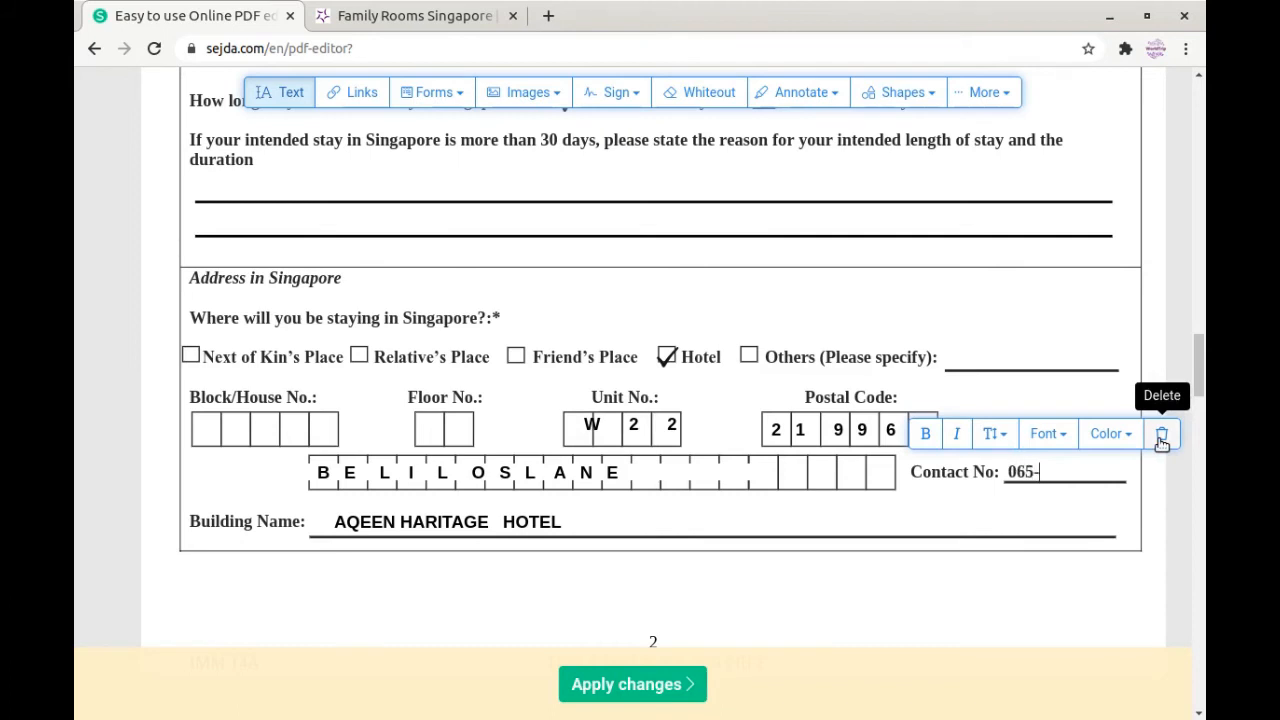
type("2229999")
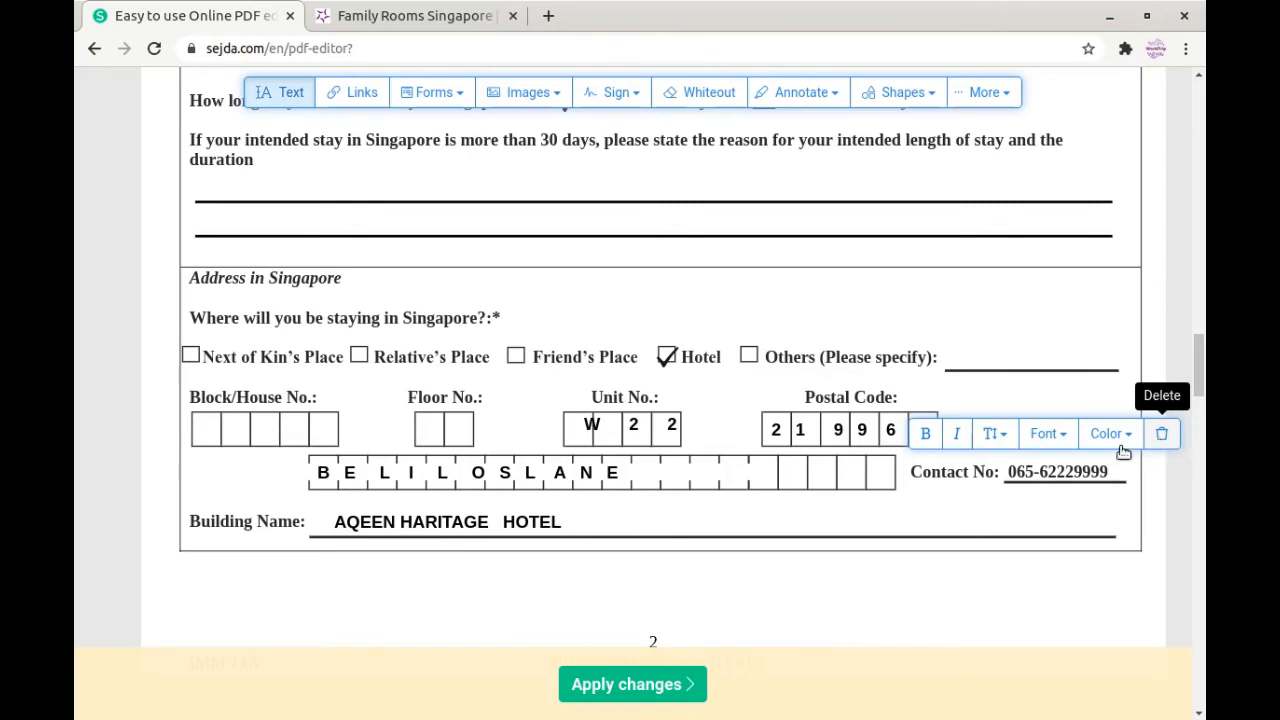
left_click(871, 590)
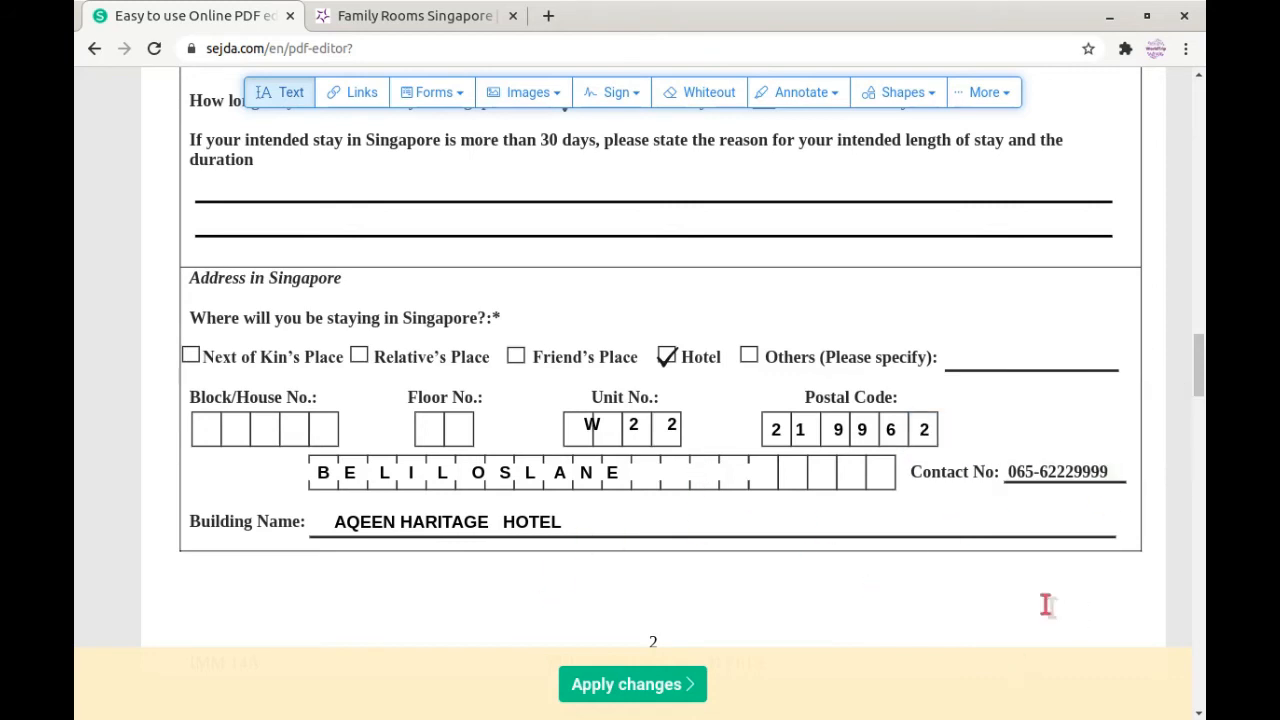
Step: On page 3, tick No for residing in other countries during the last 5 years
scroll(825, 580, "down", 3)
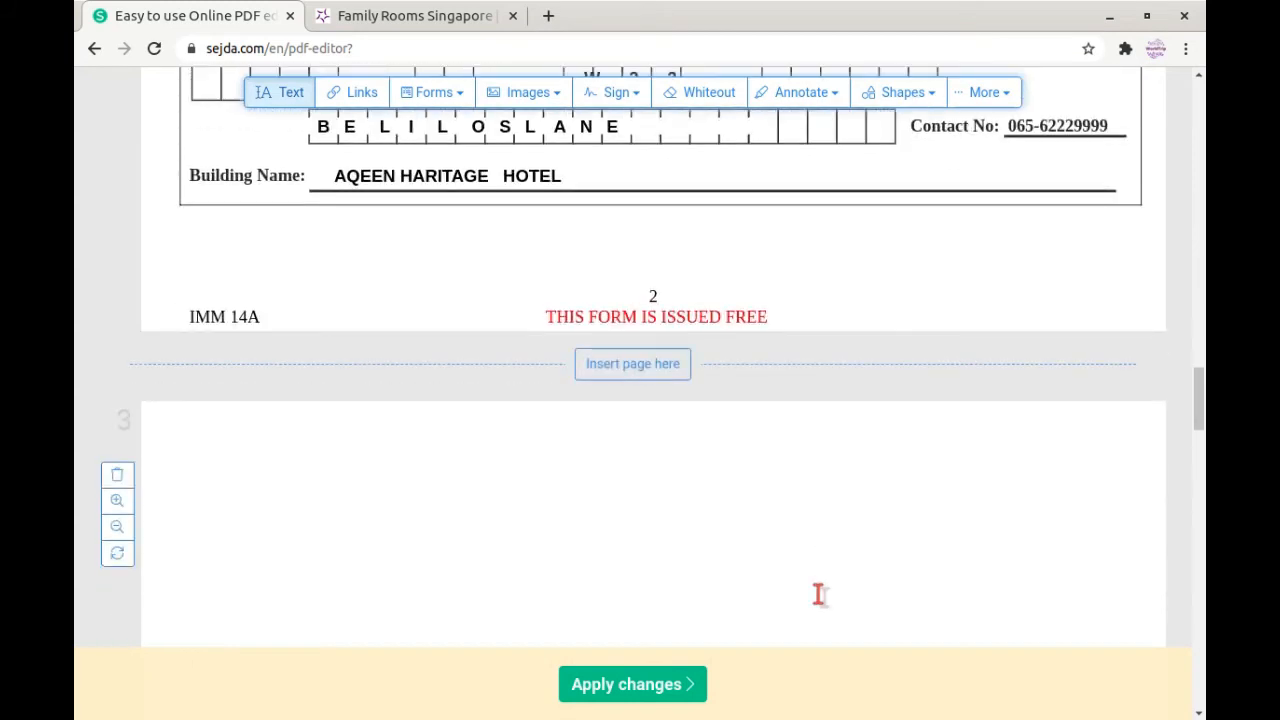
scroll(605, 519, "down", 2)
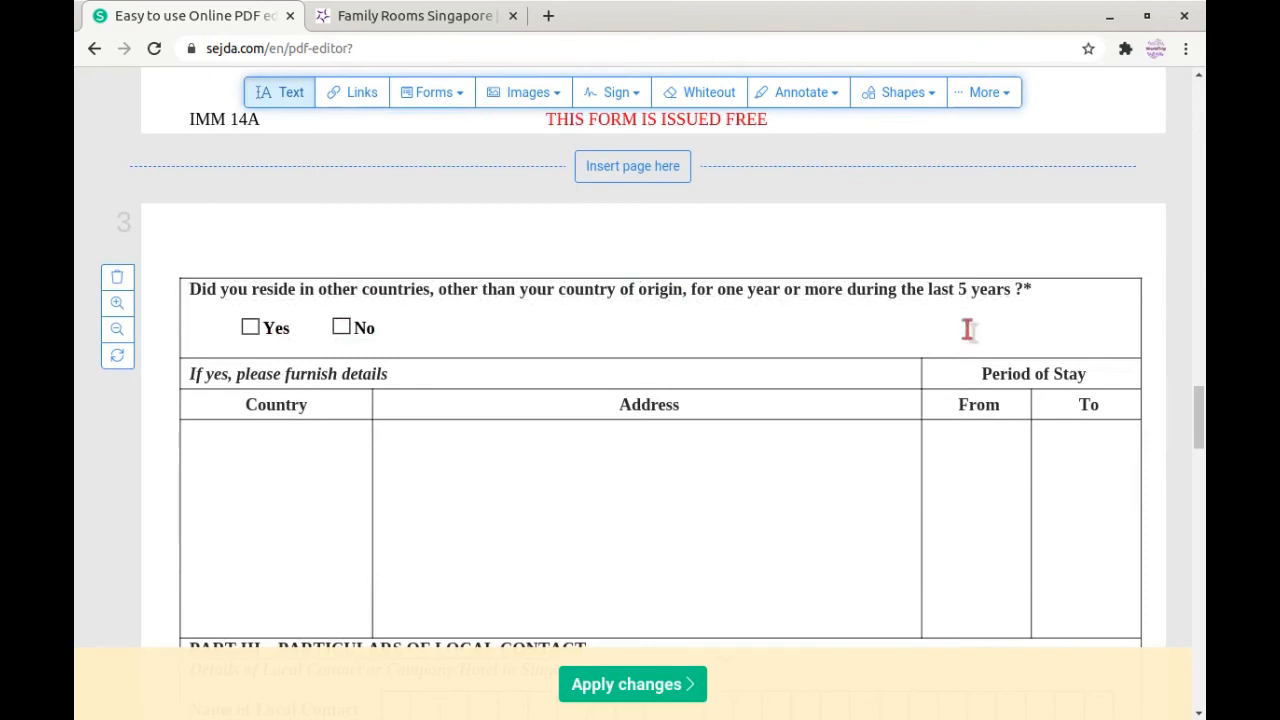
left_click(472, 98)
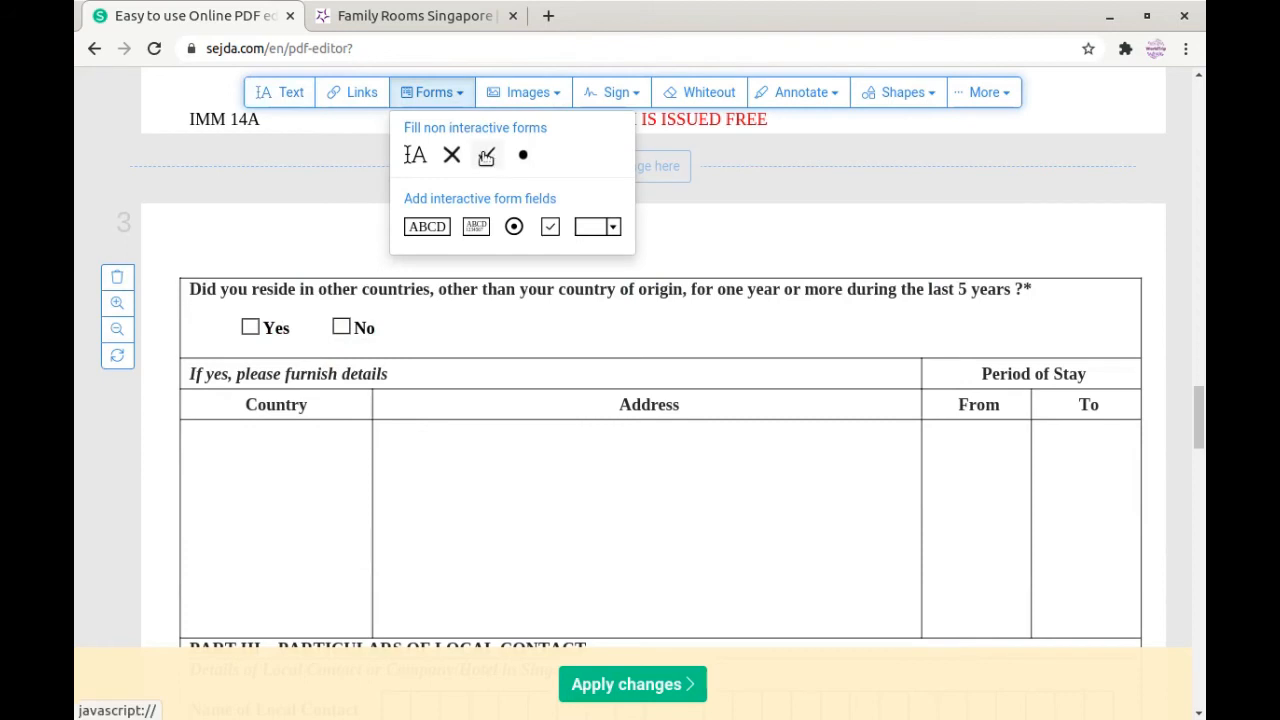
left_click(489, 160)
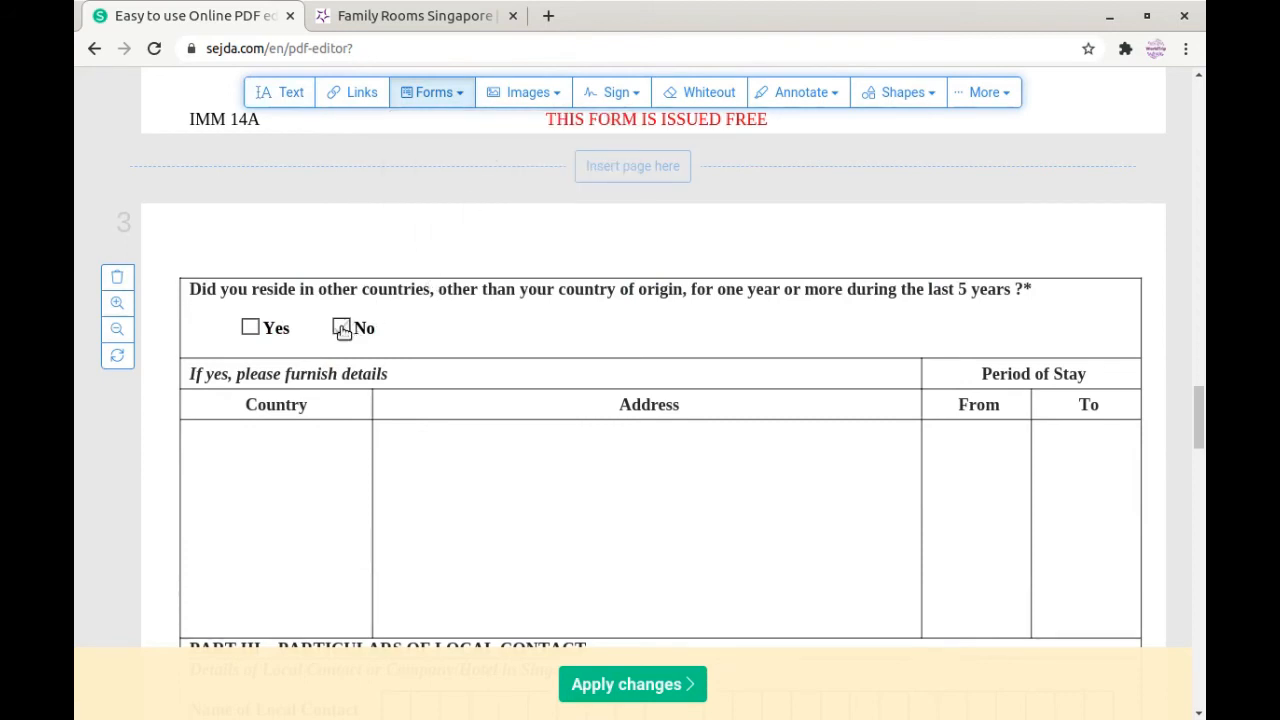
left_click(343, 331)
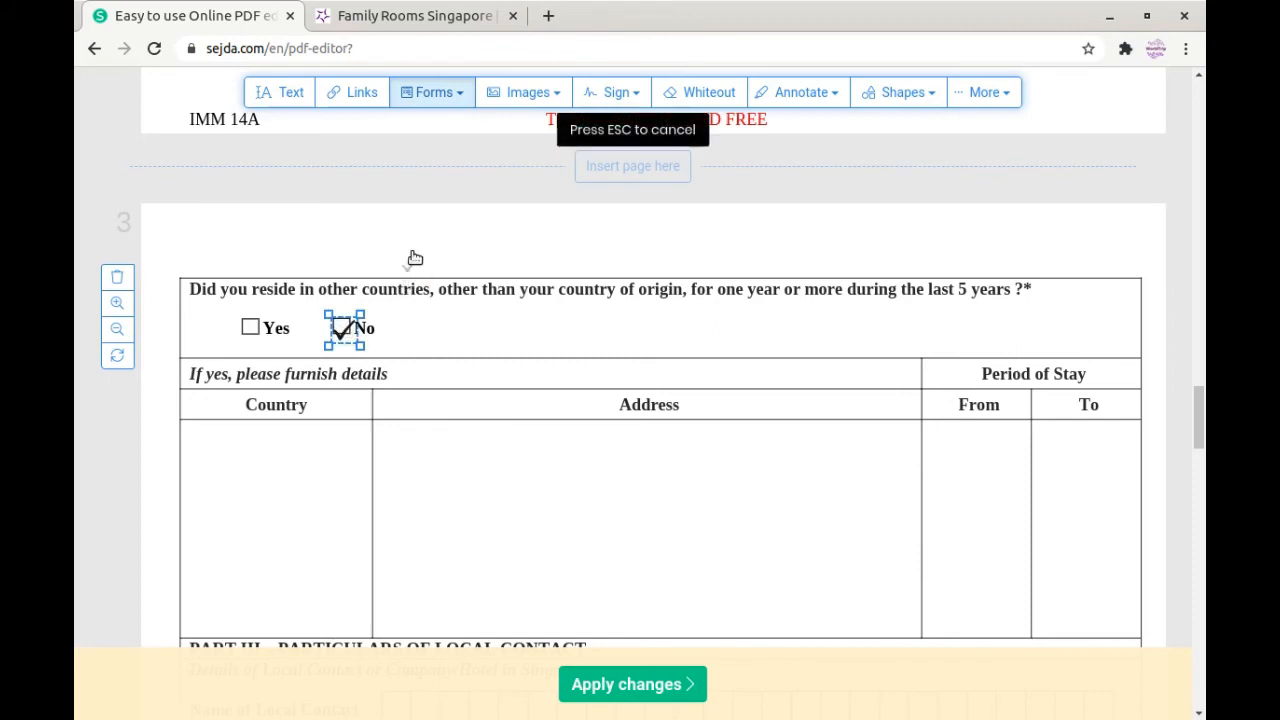
Step: Add a text box below the question and bring page 4's Part IV questions into view
left_click(440, 96)
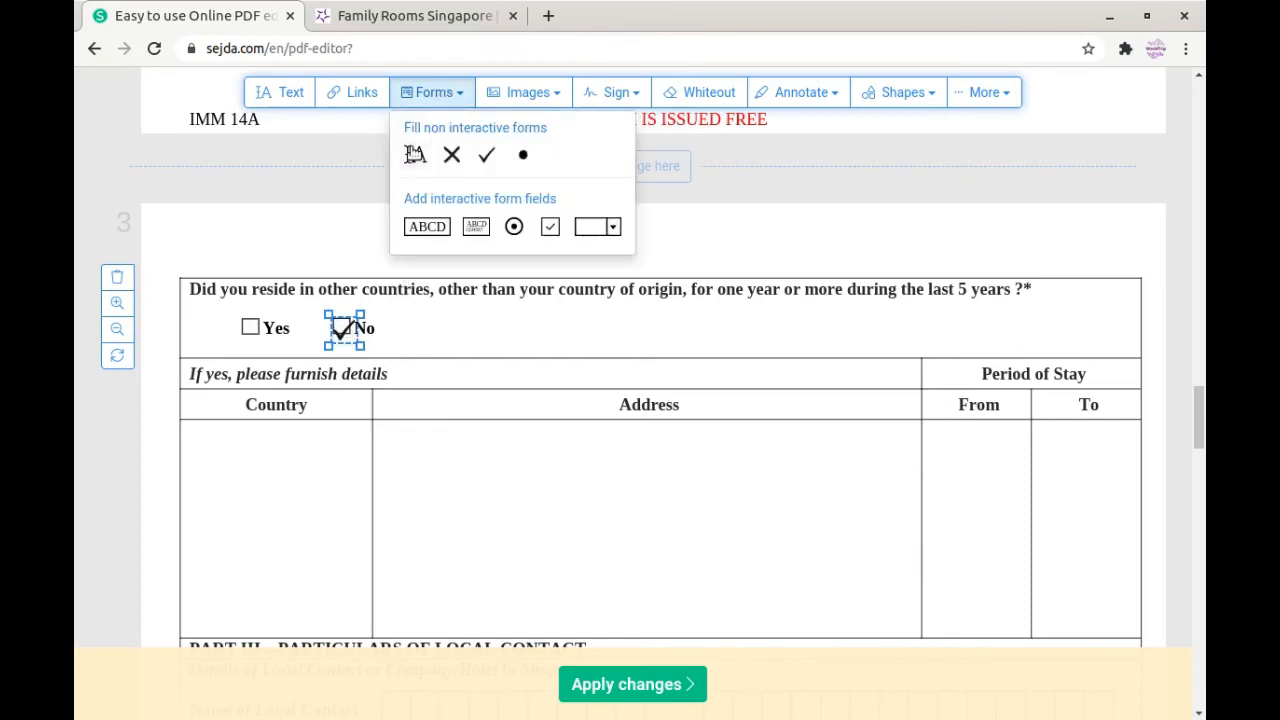
left_click(412, 150)
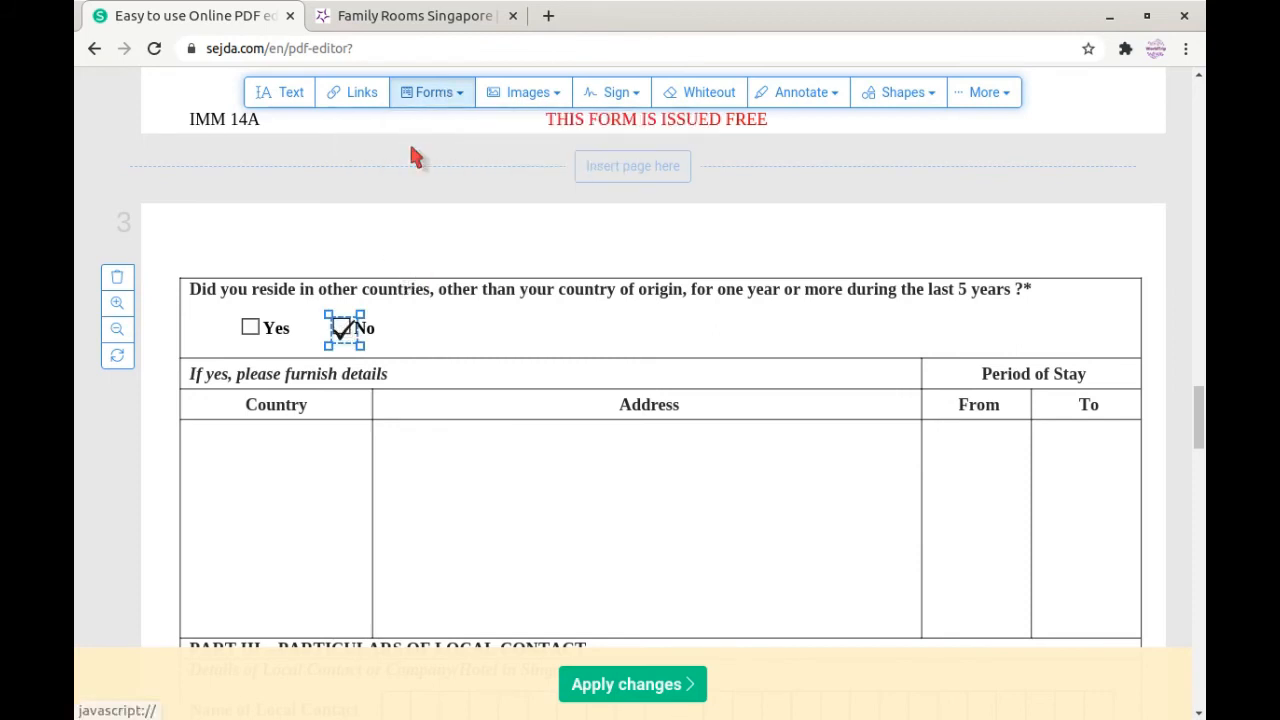
left_click(410, 350)
scroll(667, 432, "down", 12)
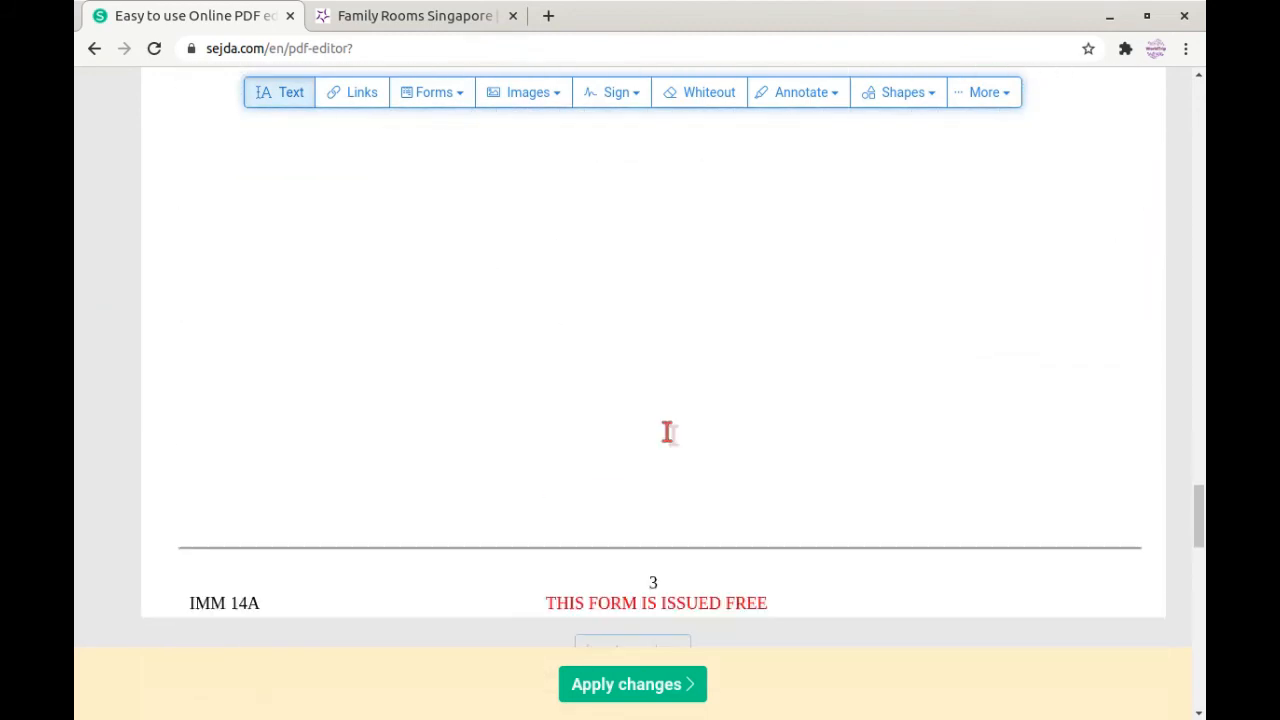
scroll(667, 432, "up", 10)
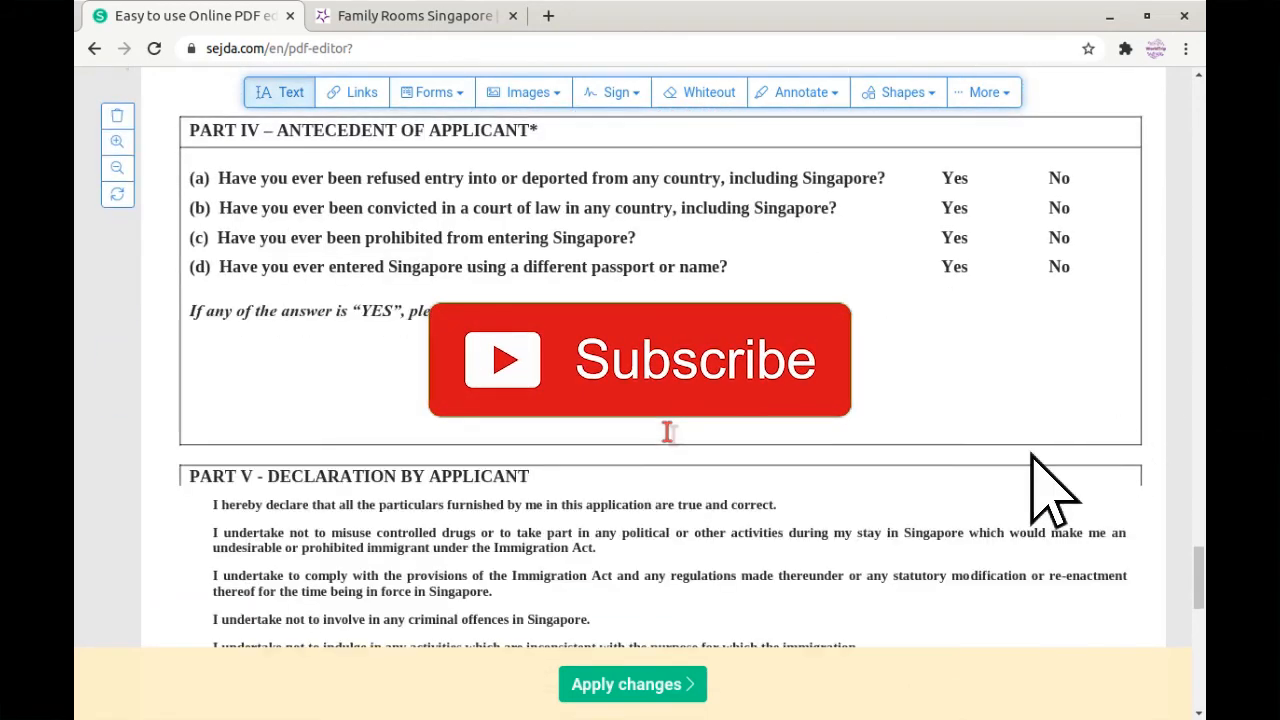
scroll(650, 250, "up", 3)
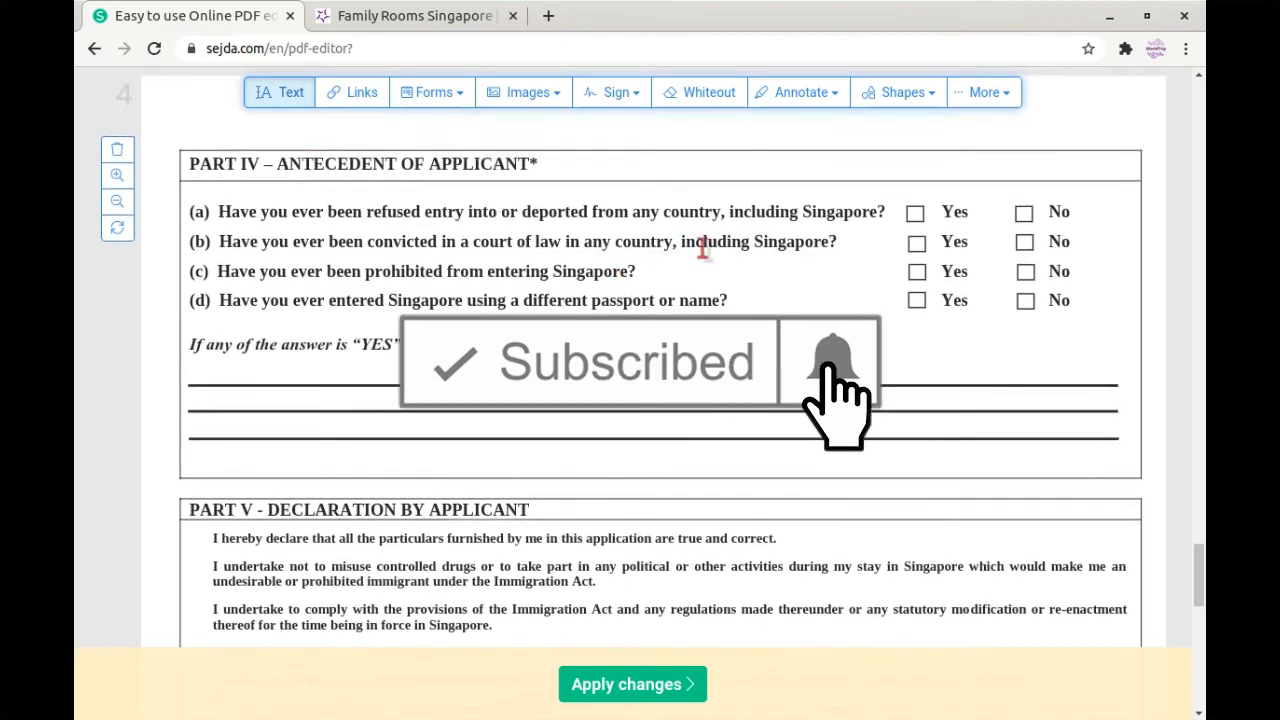
Step: Tick No for Part IV antecedent questions (a), (b), (c) and (d)
left_click(463, 93)
left_click(486, 155)
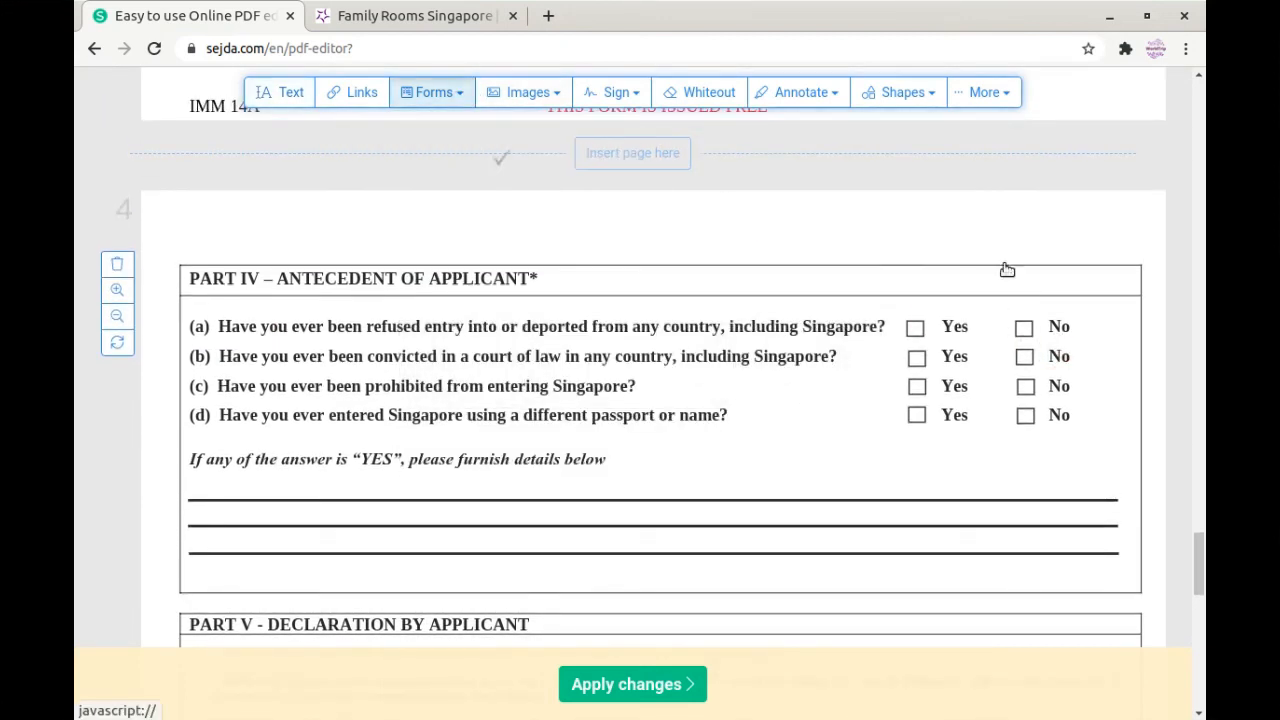
left_click(1025, 329)
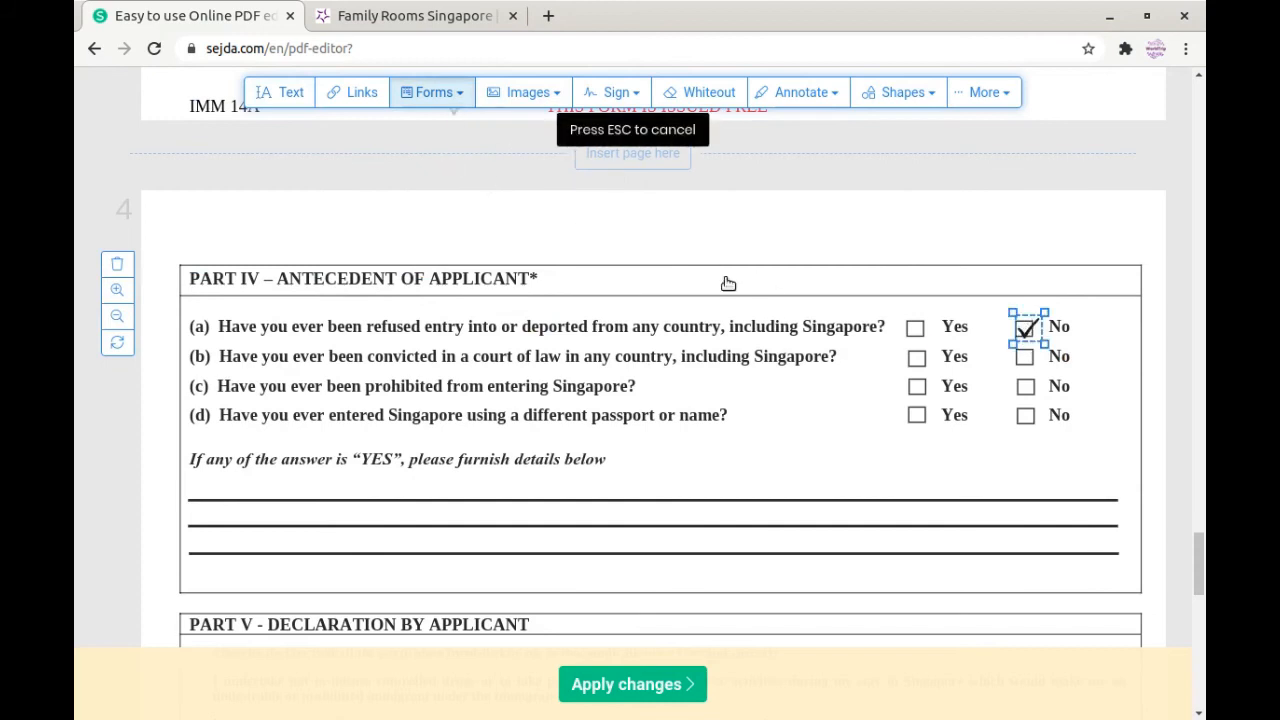
left_click(1026, 359)
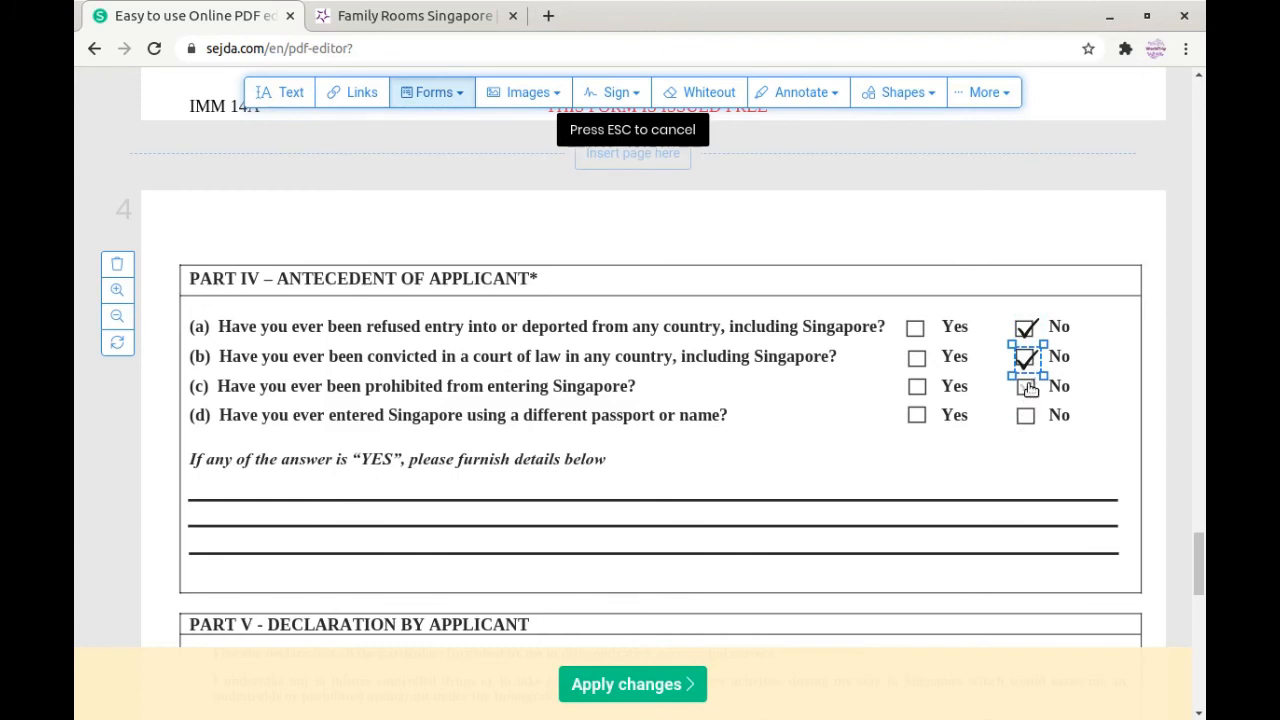
left_click(1029, 389)
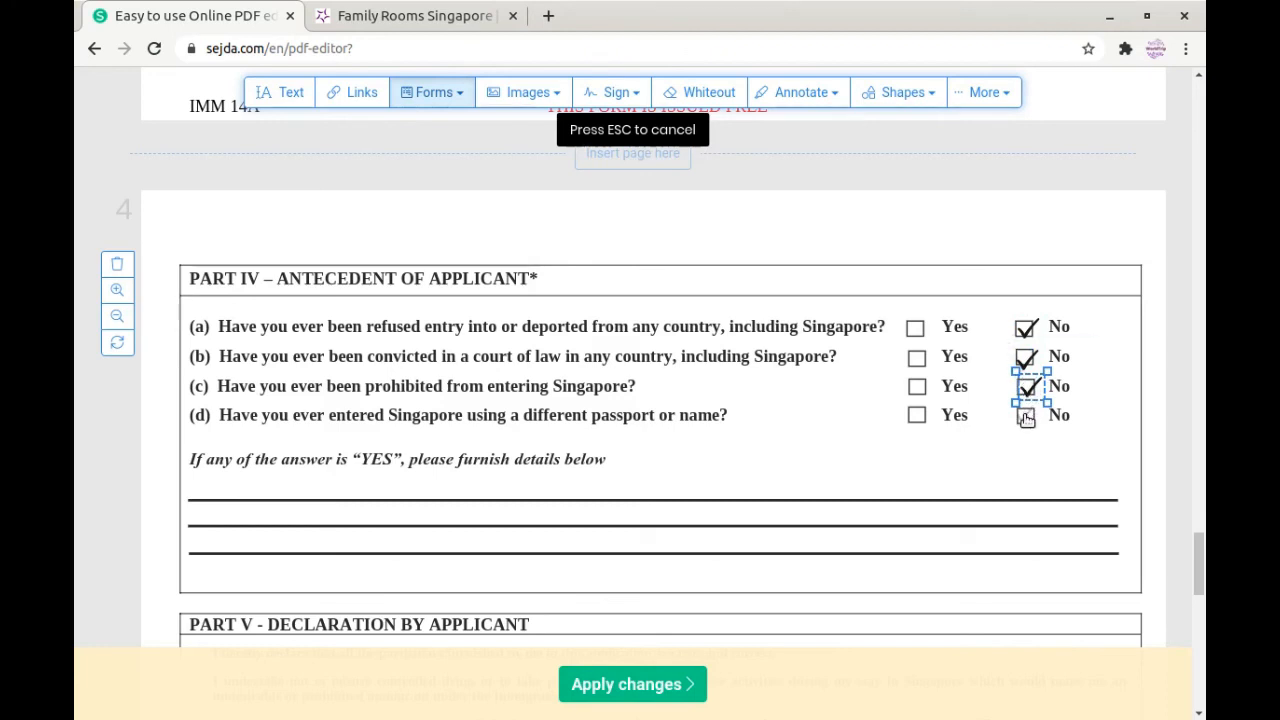
left_click(1029, 416)
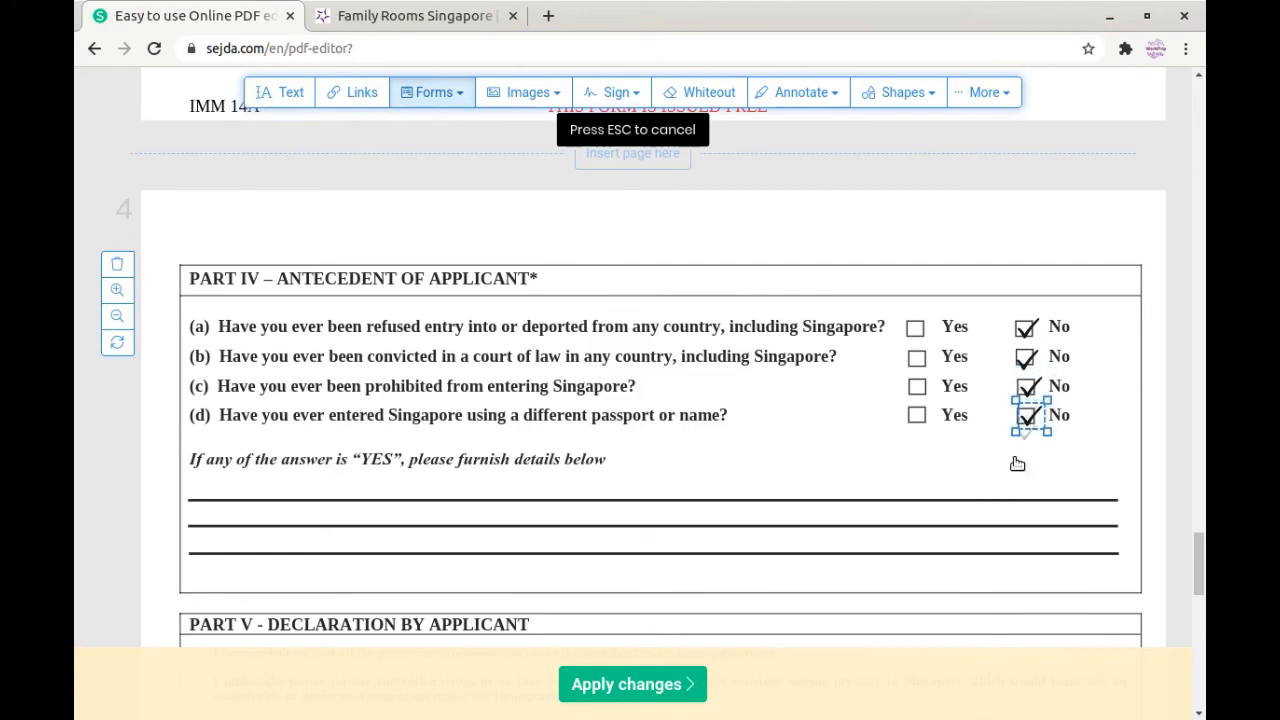
scroll(636, 462, "down", 3)
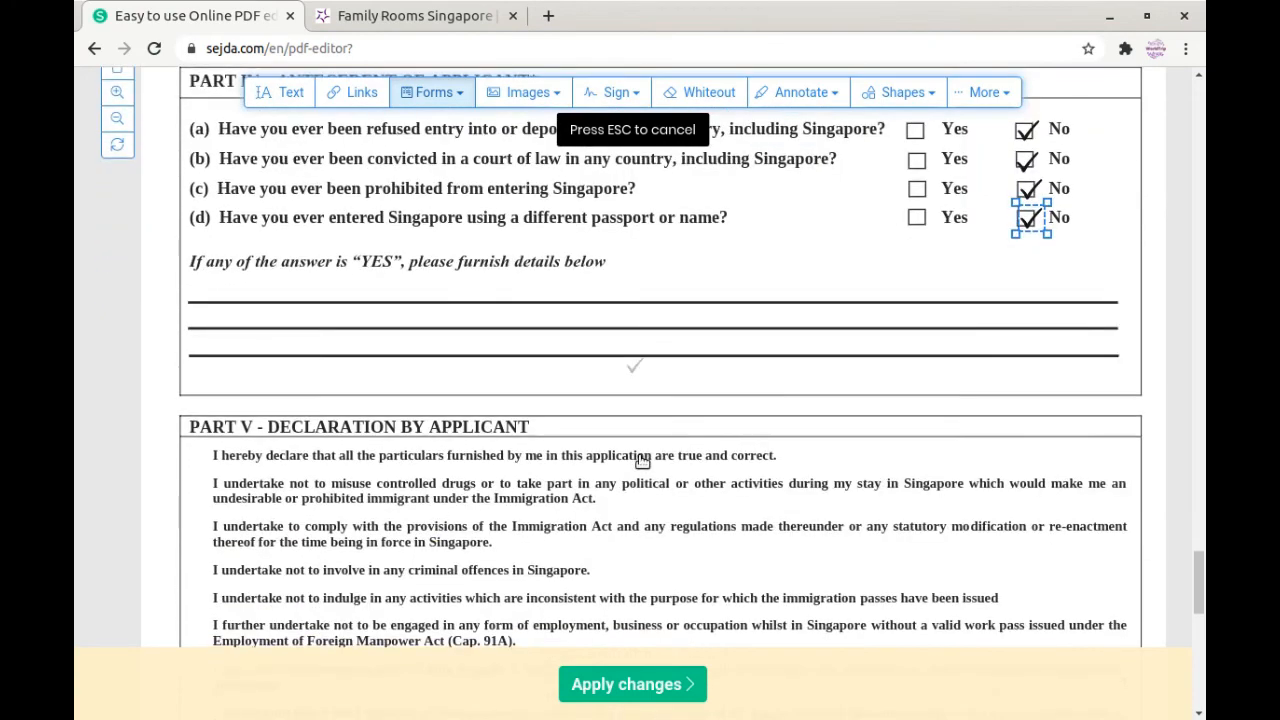
Step: Add text boxes on Part V's Date line for 01/09/2020 and on the Signature of Applicant line
scroll(755, 407, "down", 4)
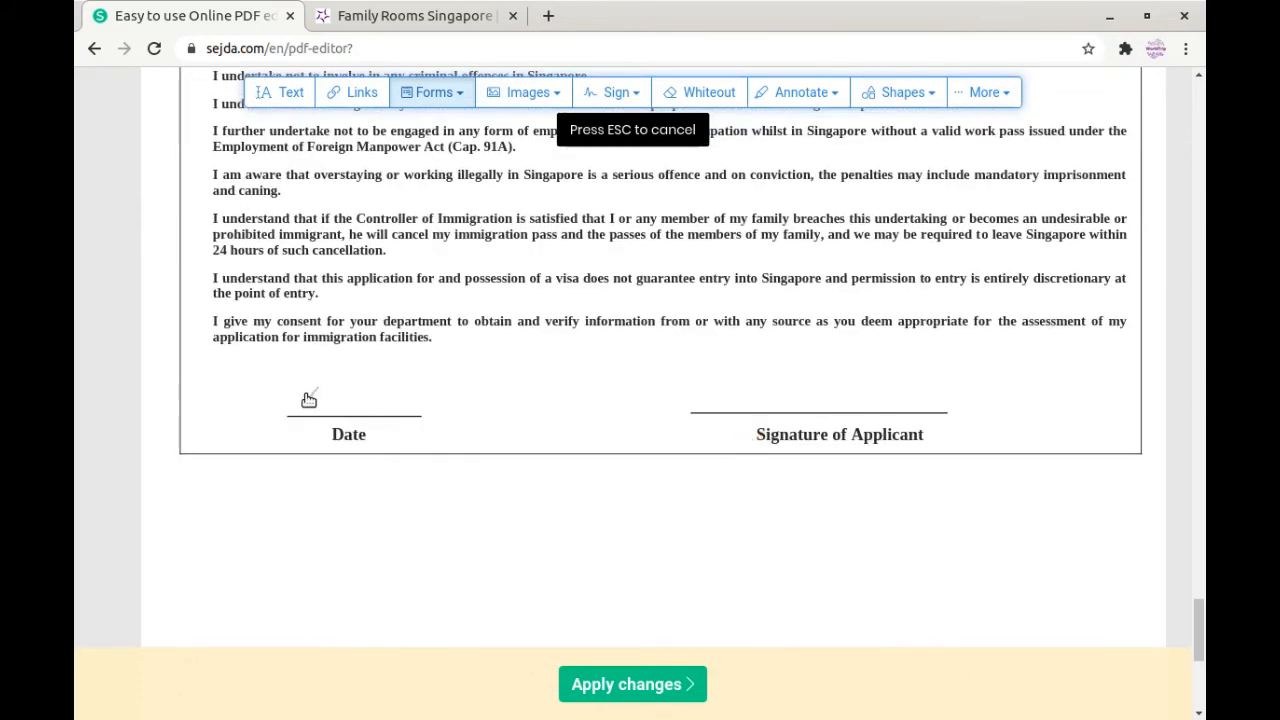
left_click(433, 93)
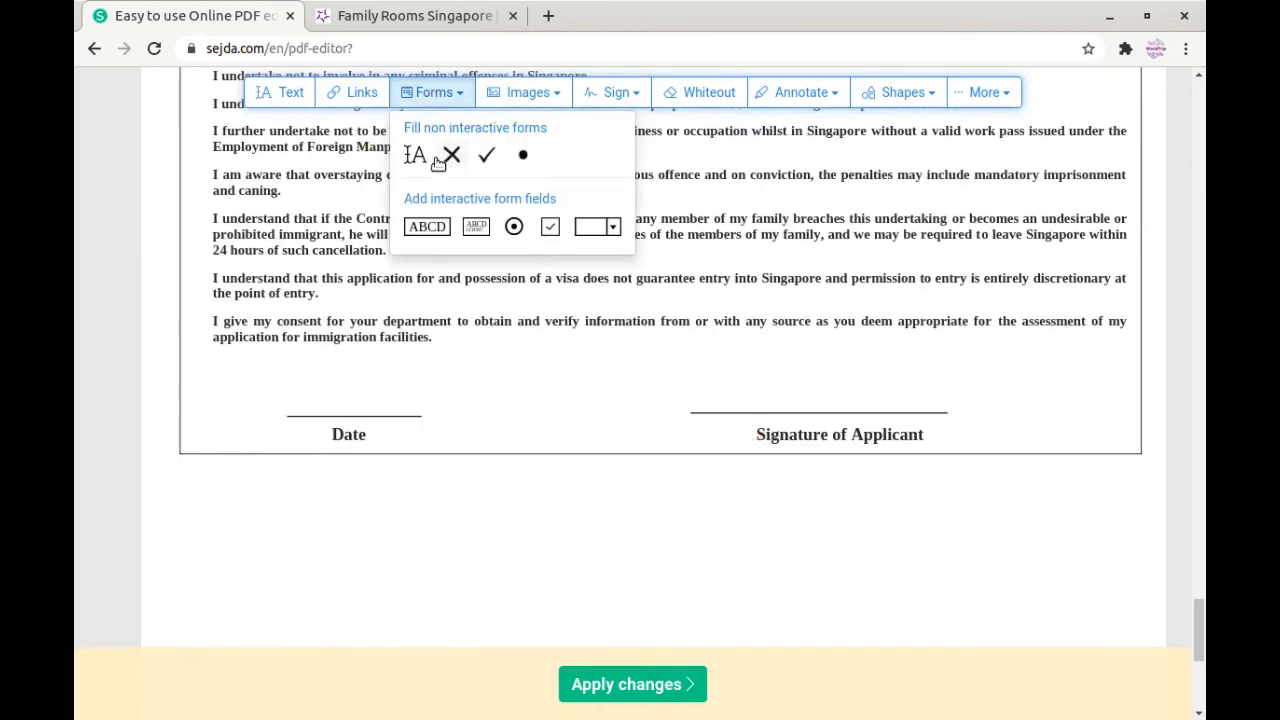
left_click(416, 158)
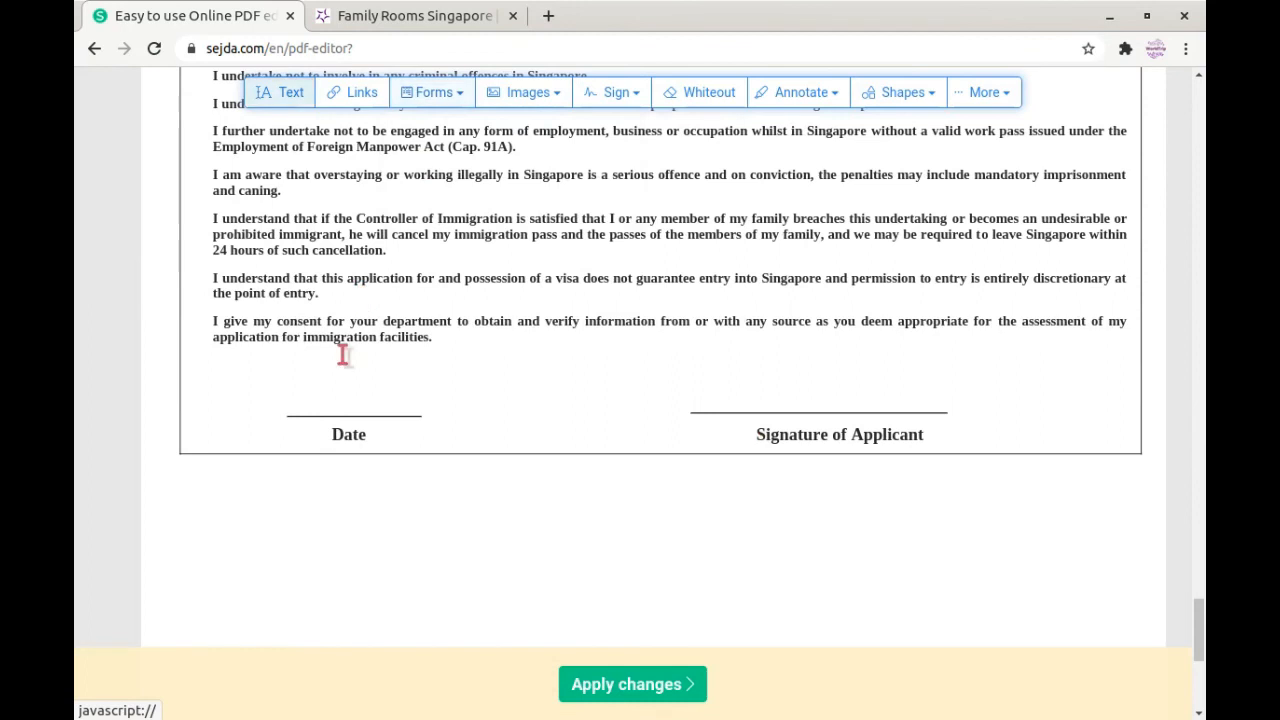
left_click(291, 402)
key("BackSpace")
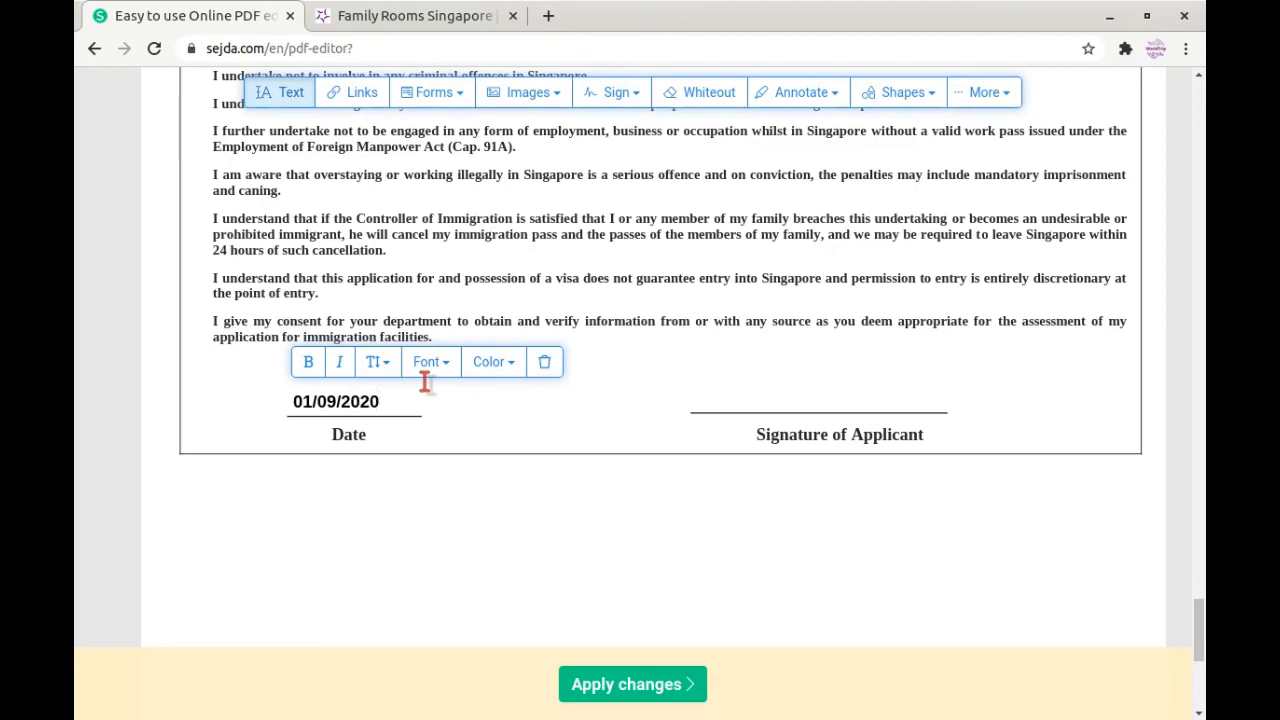
left_click(733, 394)
key("BackSpace")
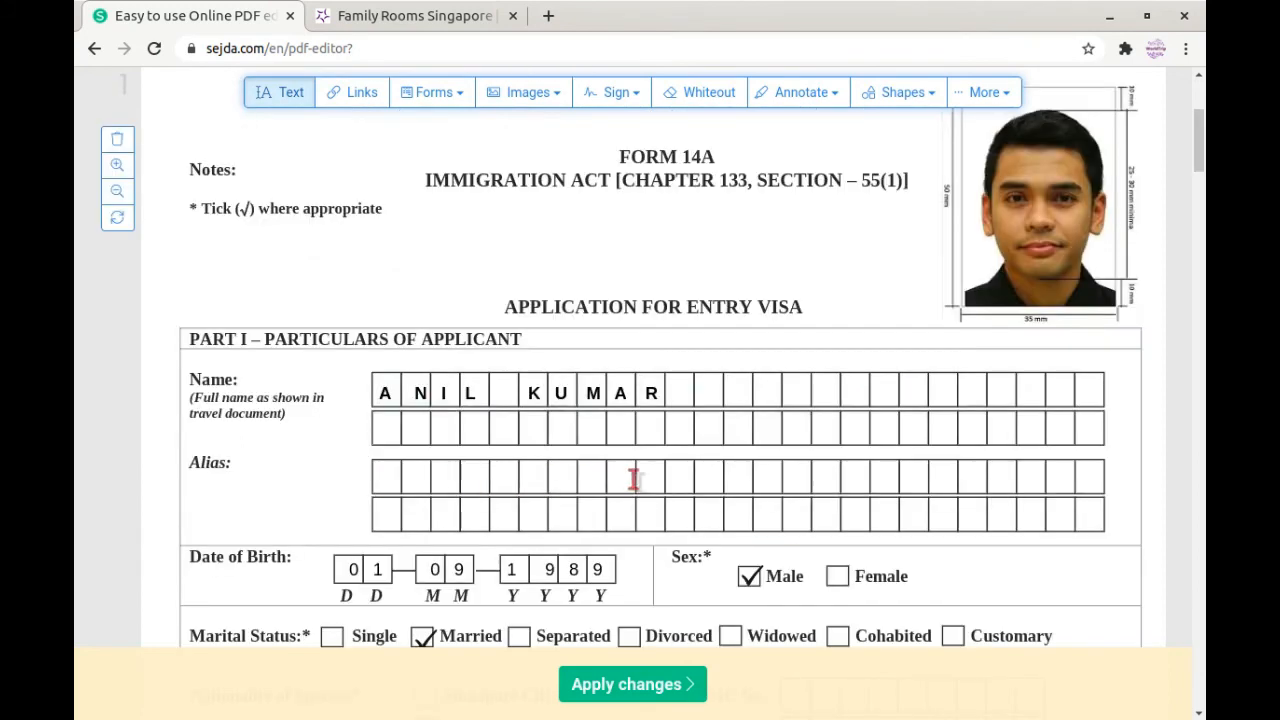
scroll(1000, 484, "down", 1)
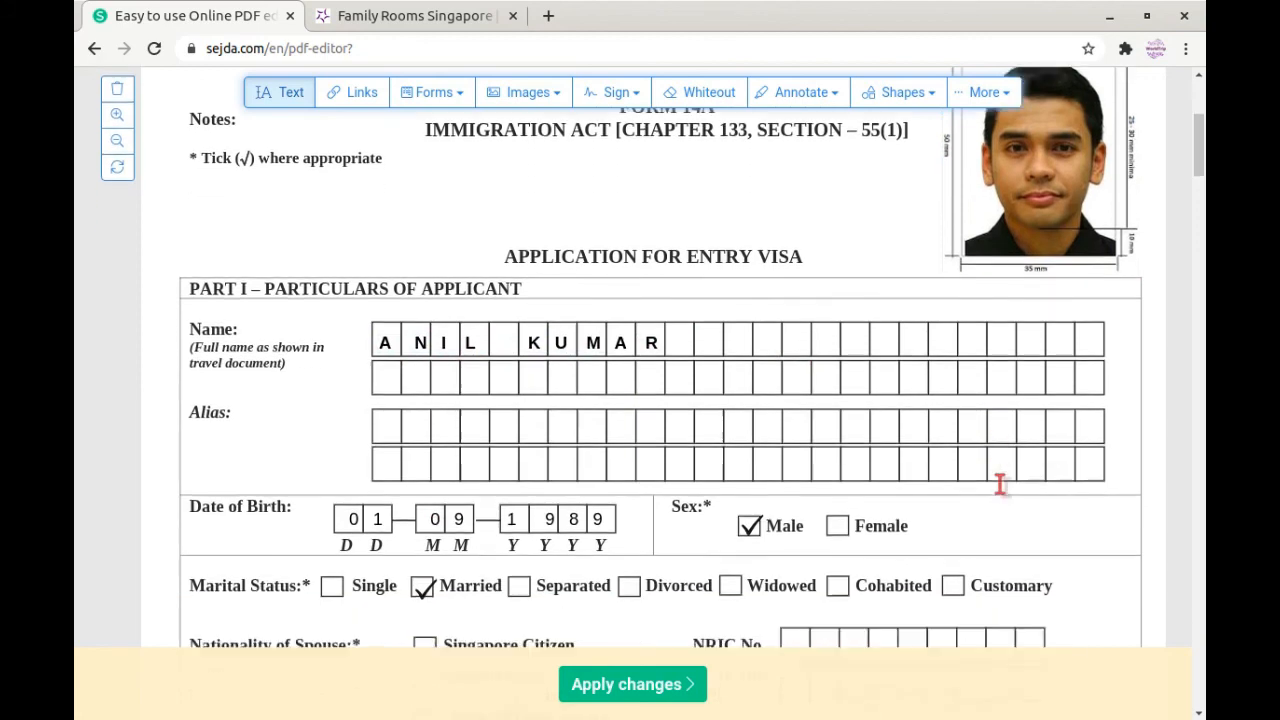
scroll(1000, 484, "down", 2)
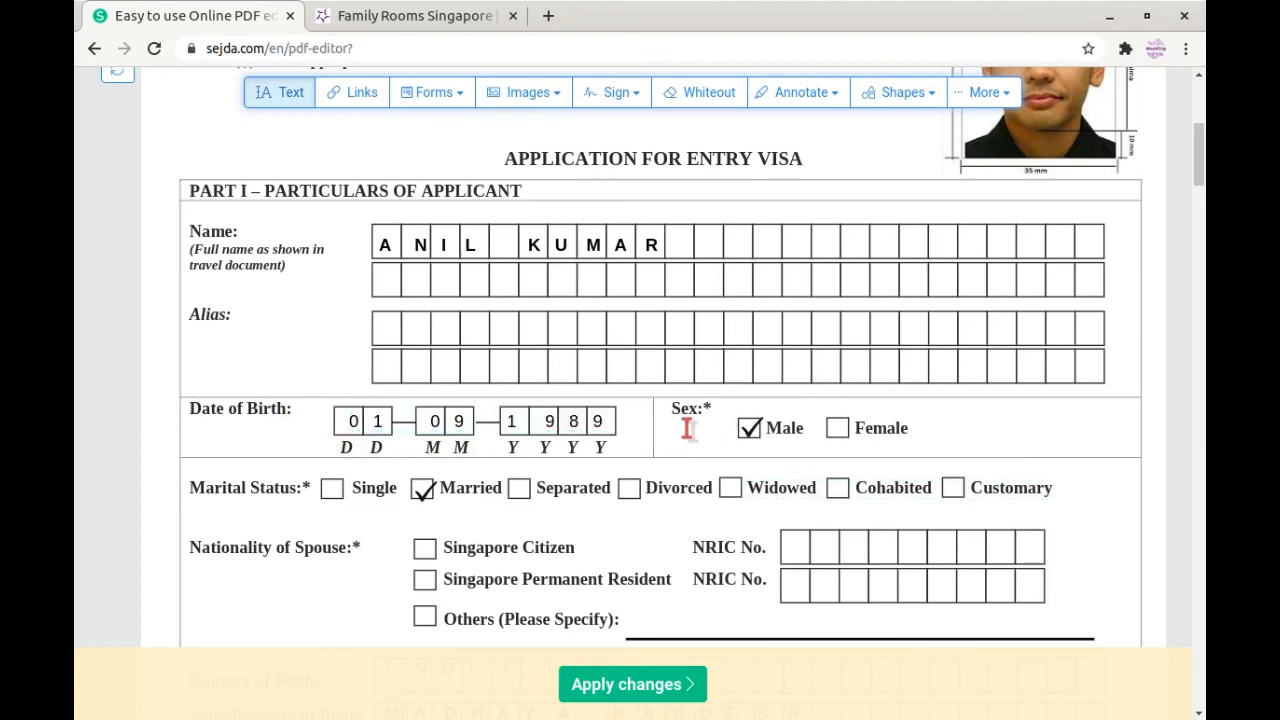
scroll(690, 428, "down", 2)
left_click(762, 336)
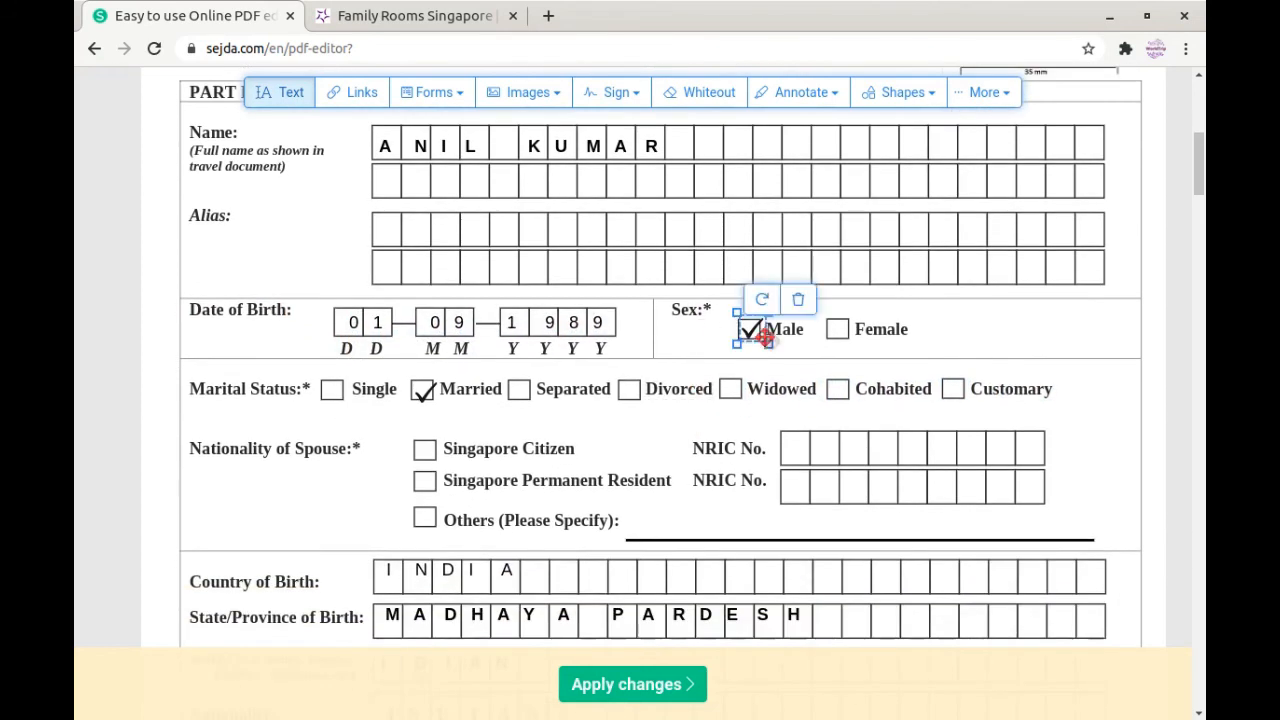
left_click(768, 347)
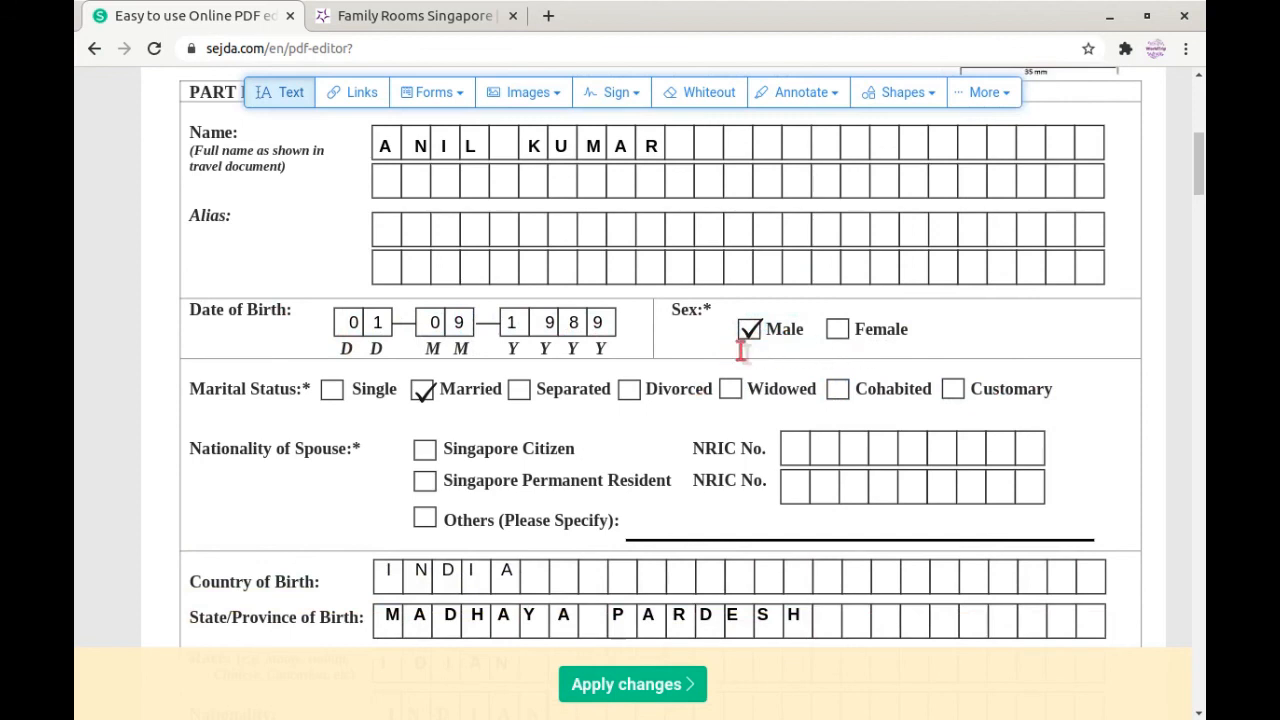
left_click(750, 334)
left_click(715, 382)
scroll(453, 385, "down", 1)
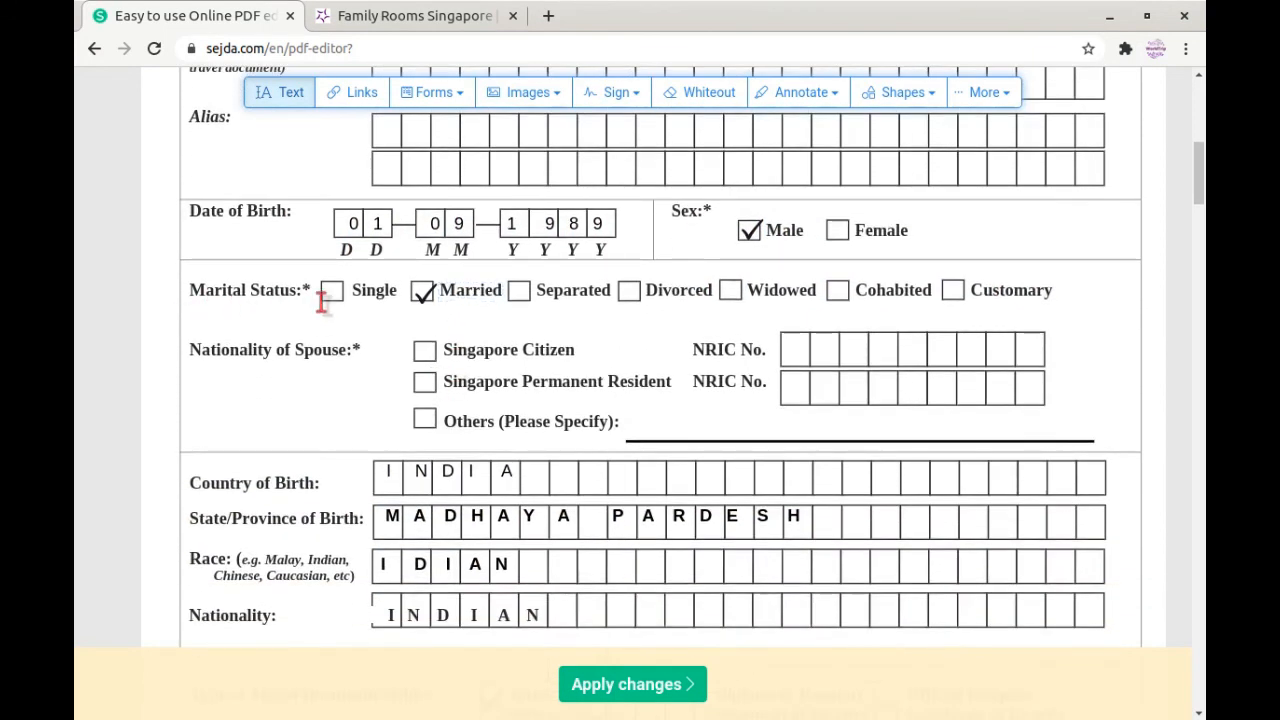
left_click(423, 295)
left_click(452, 303)
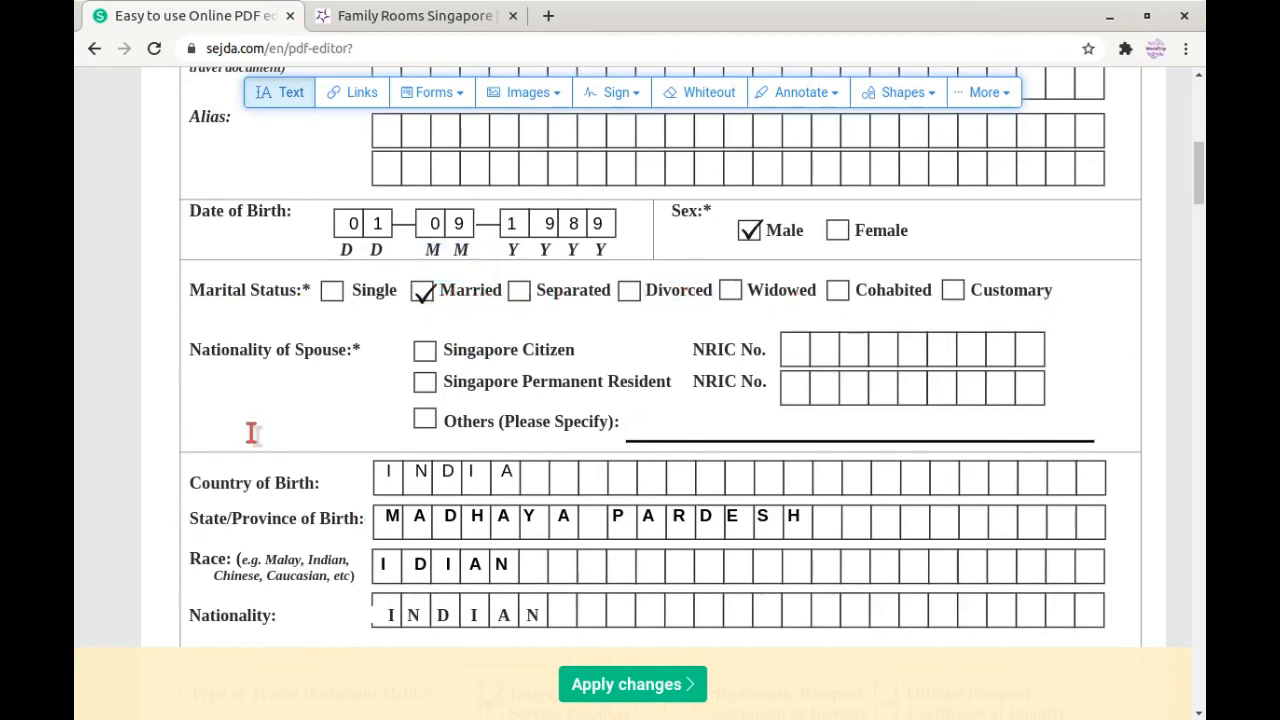
scroll(252, 432, "down", 2)
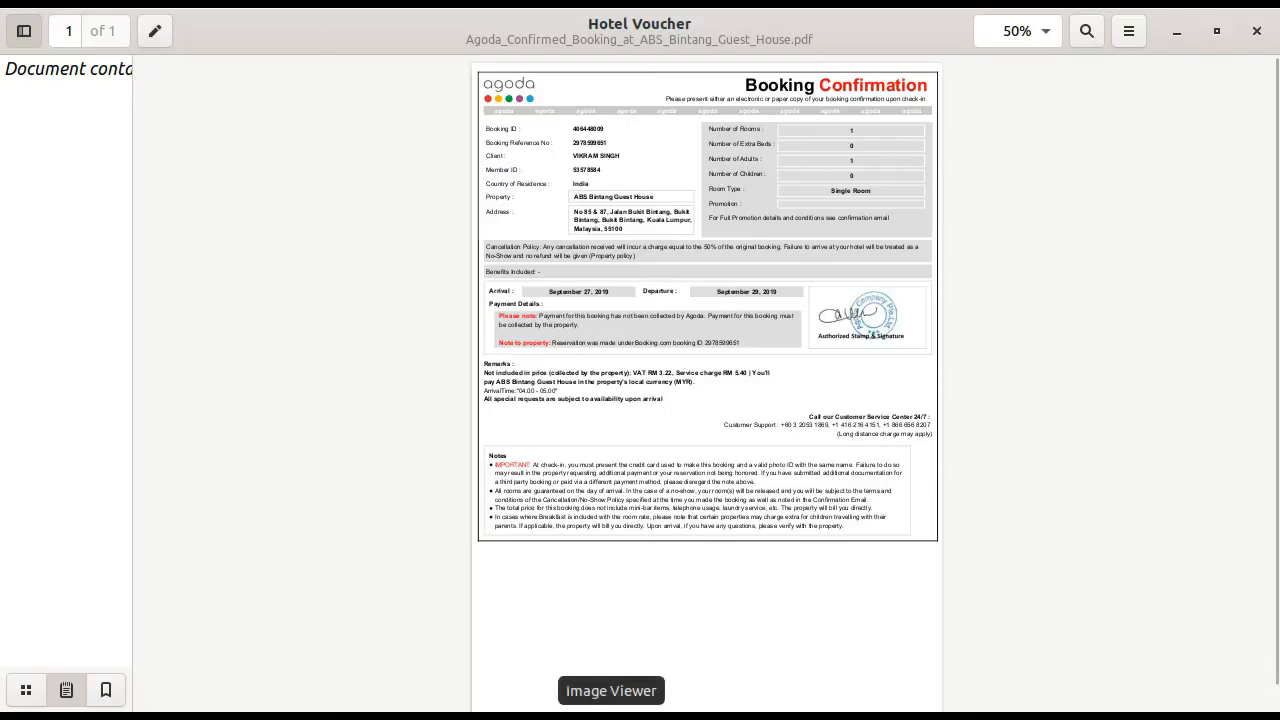
Step: Glance at the flight booking document.pdf, then switch to the blank Form 14A Revised Sep 19.pdf
left_click(683, 712)
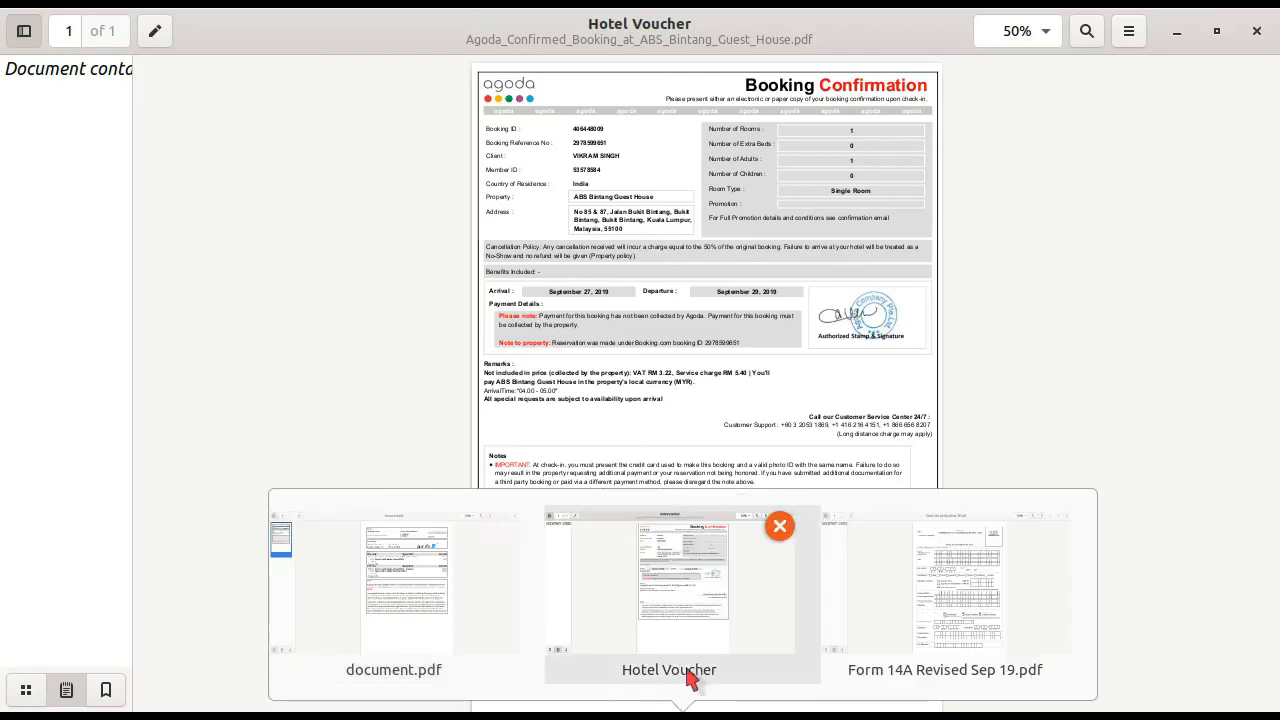
left_click(410, 572)
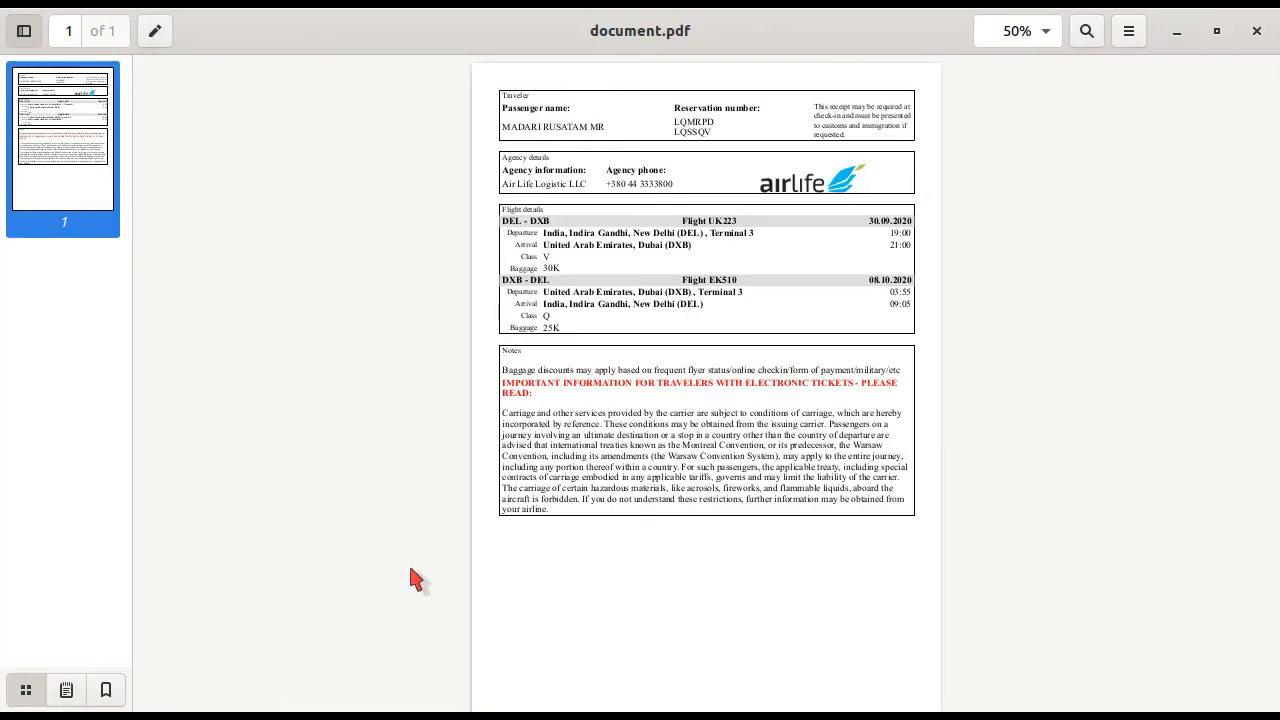
left_click(683, 712)
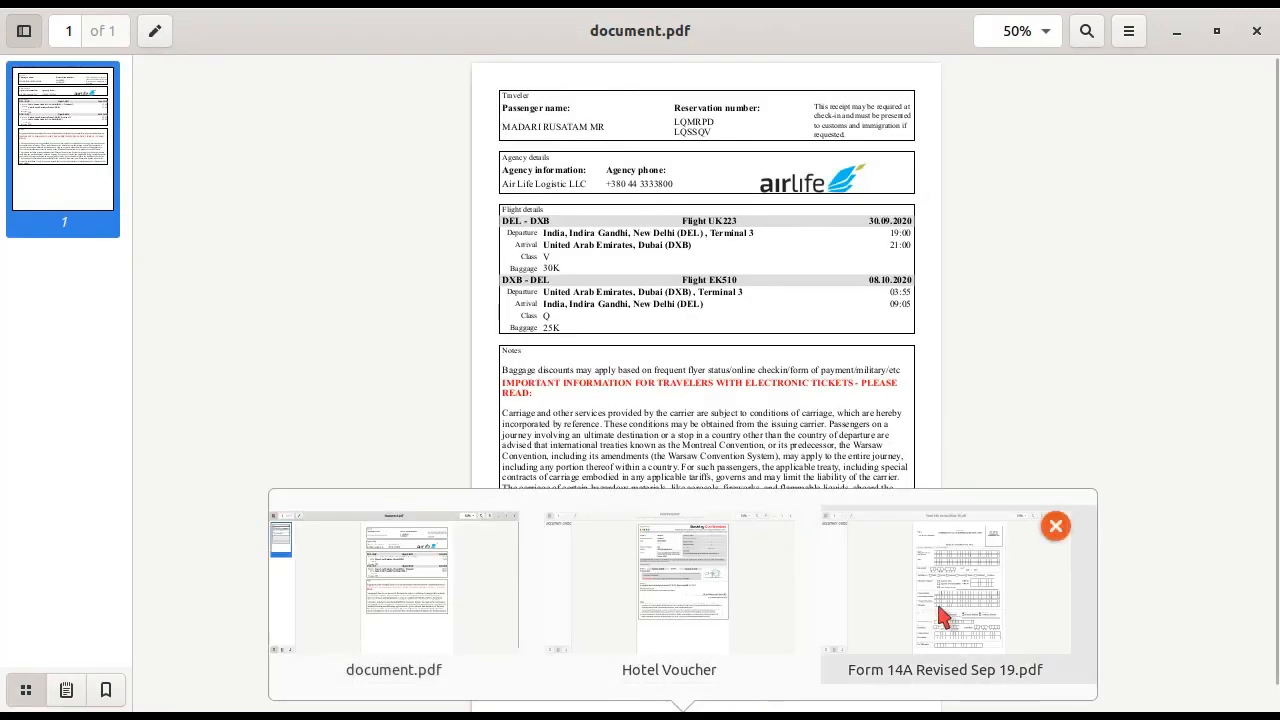
left_click(943, 616)
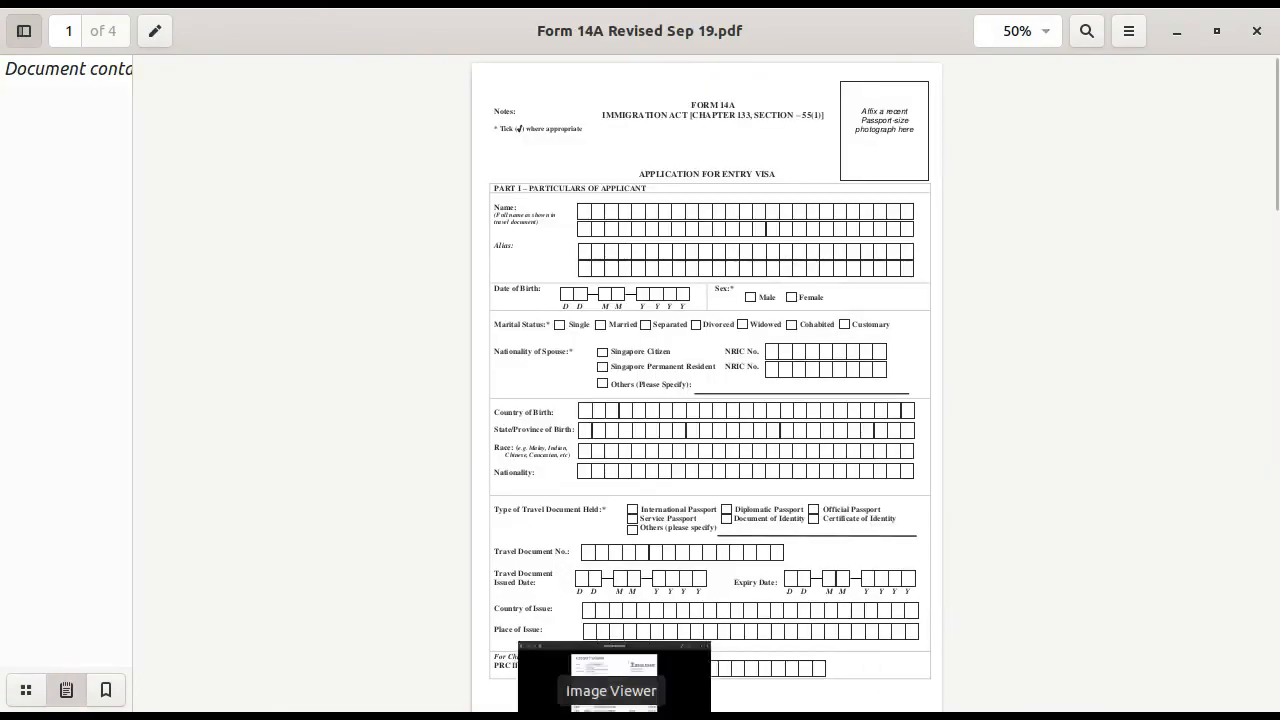
left_click(612, 706)
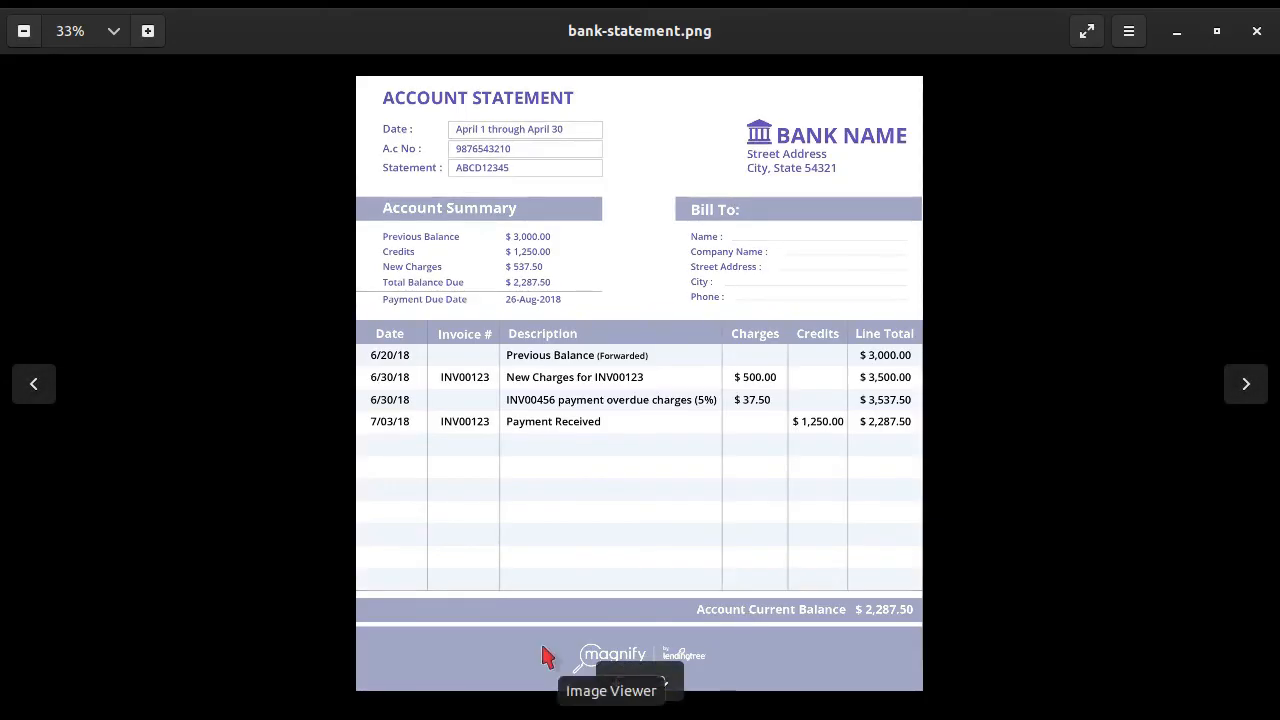
Step: View the passport photo and LETTERHEAD.jpg images, then stop the vokoscreen recording
left_click(545, 655)
left_click(562, 617)
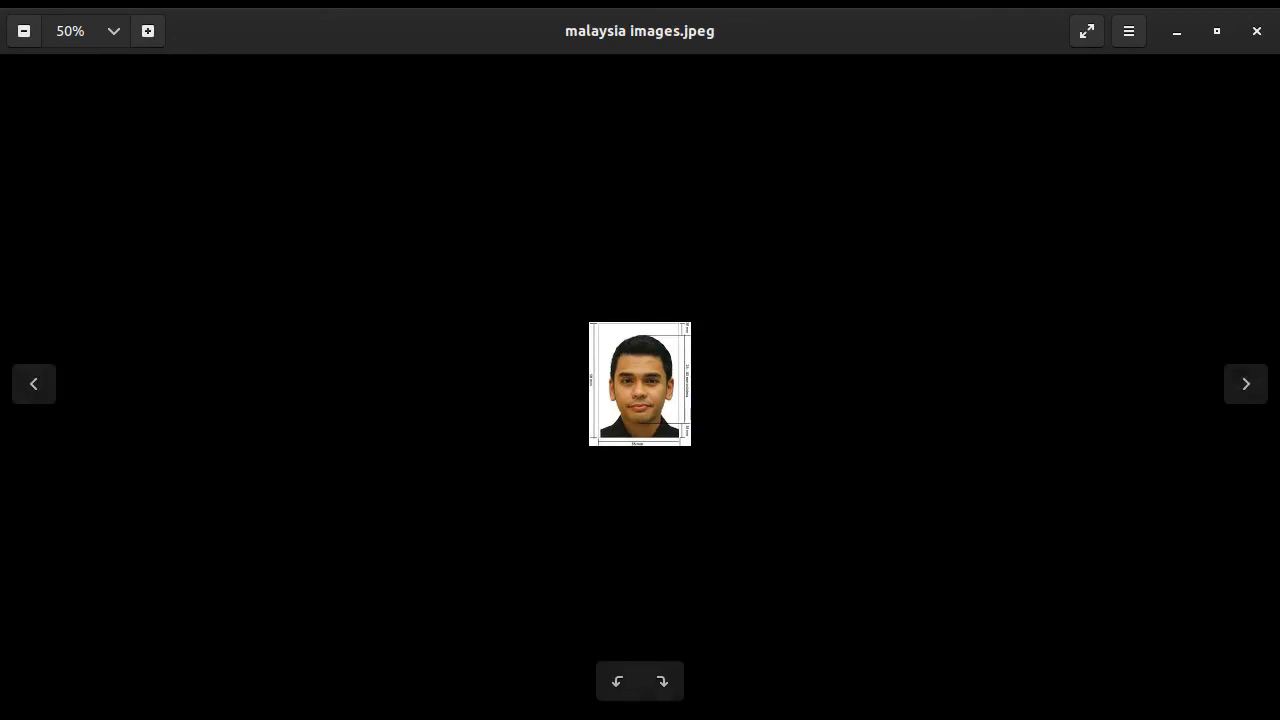
left_click(612, 706)
left_click(337, 592)
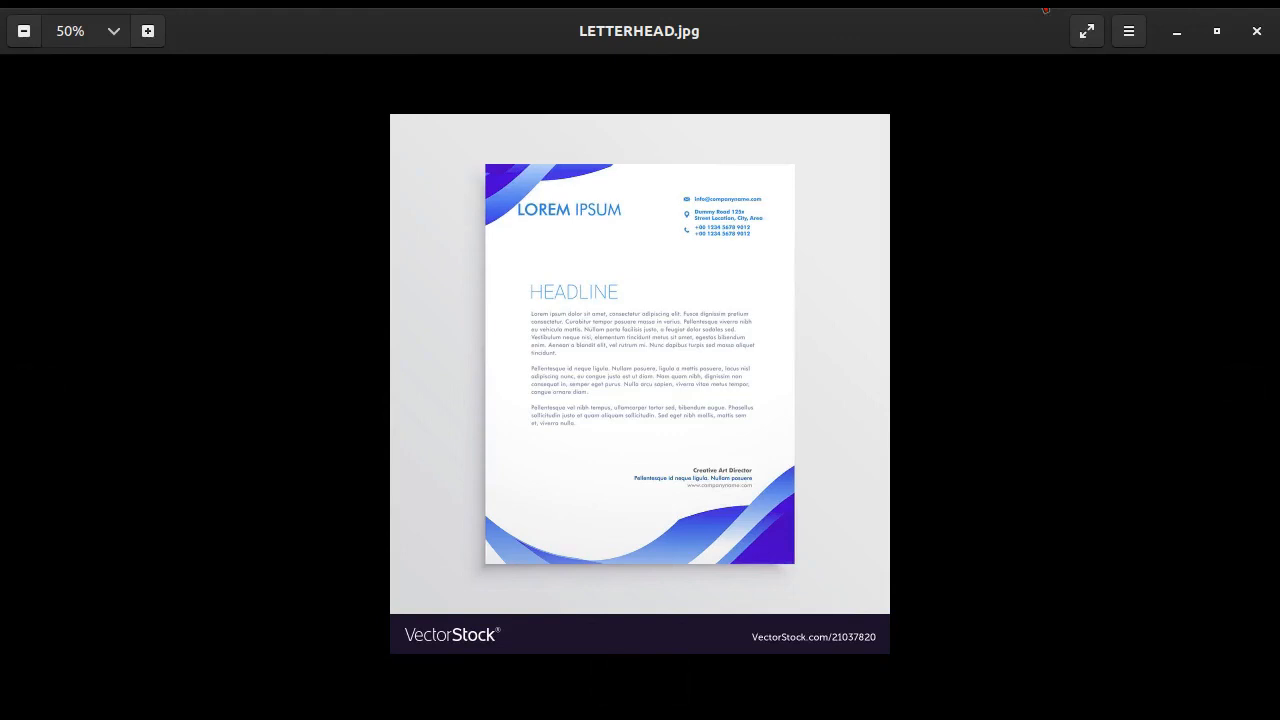
left_click(1045, 9)
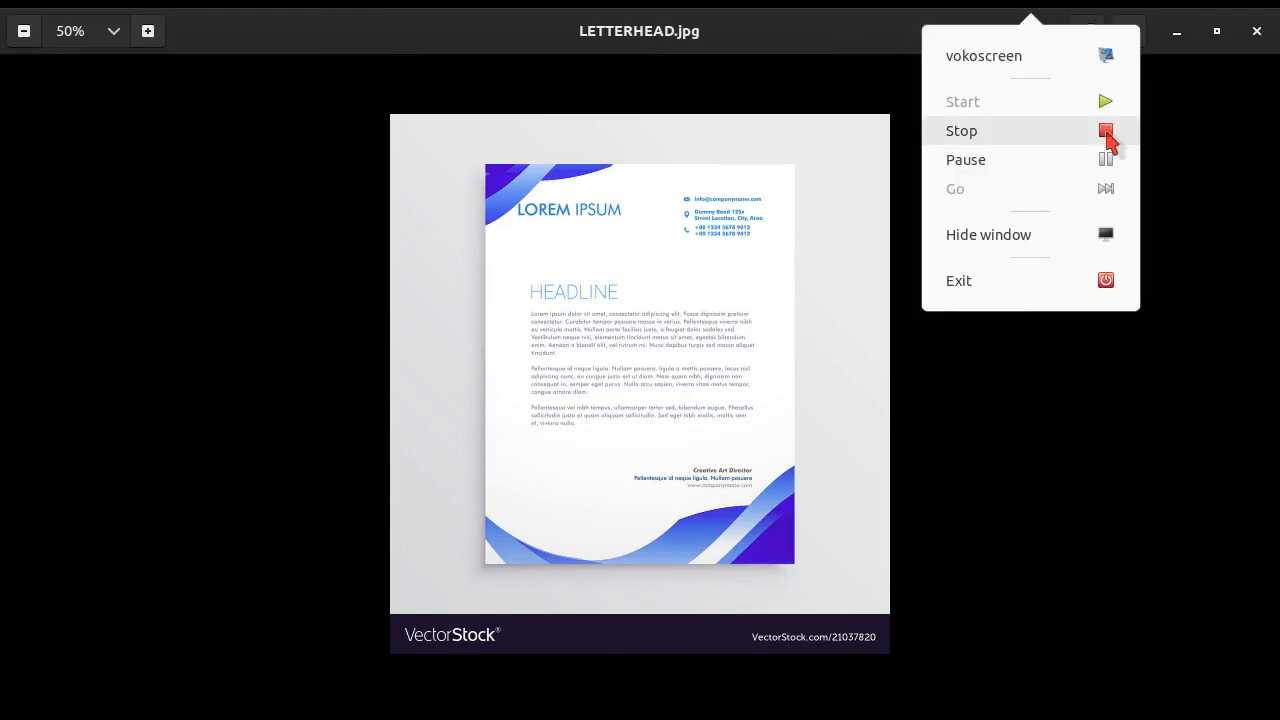
left_click(1107, 135)
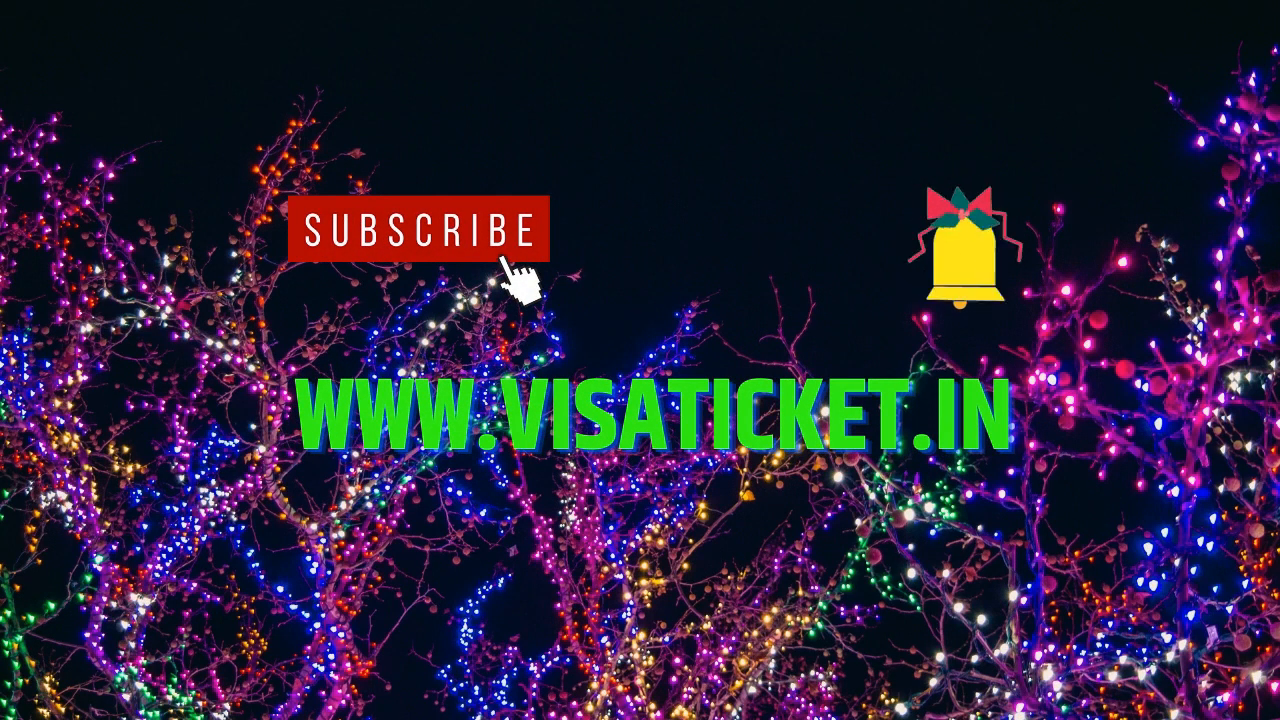